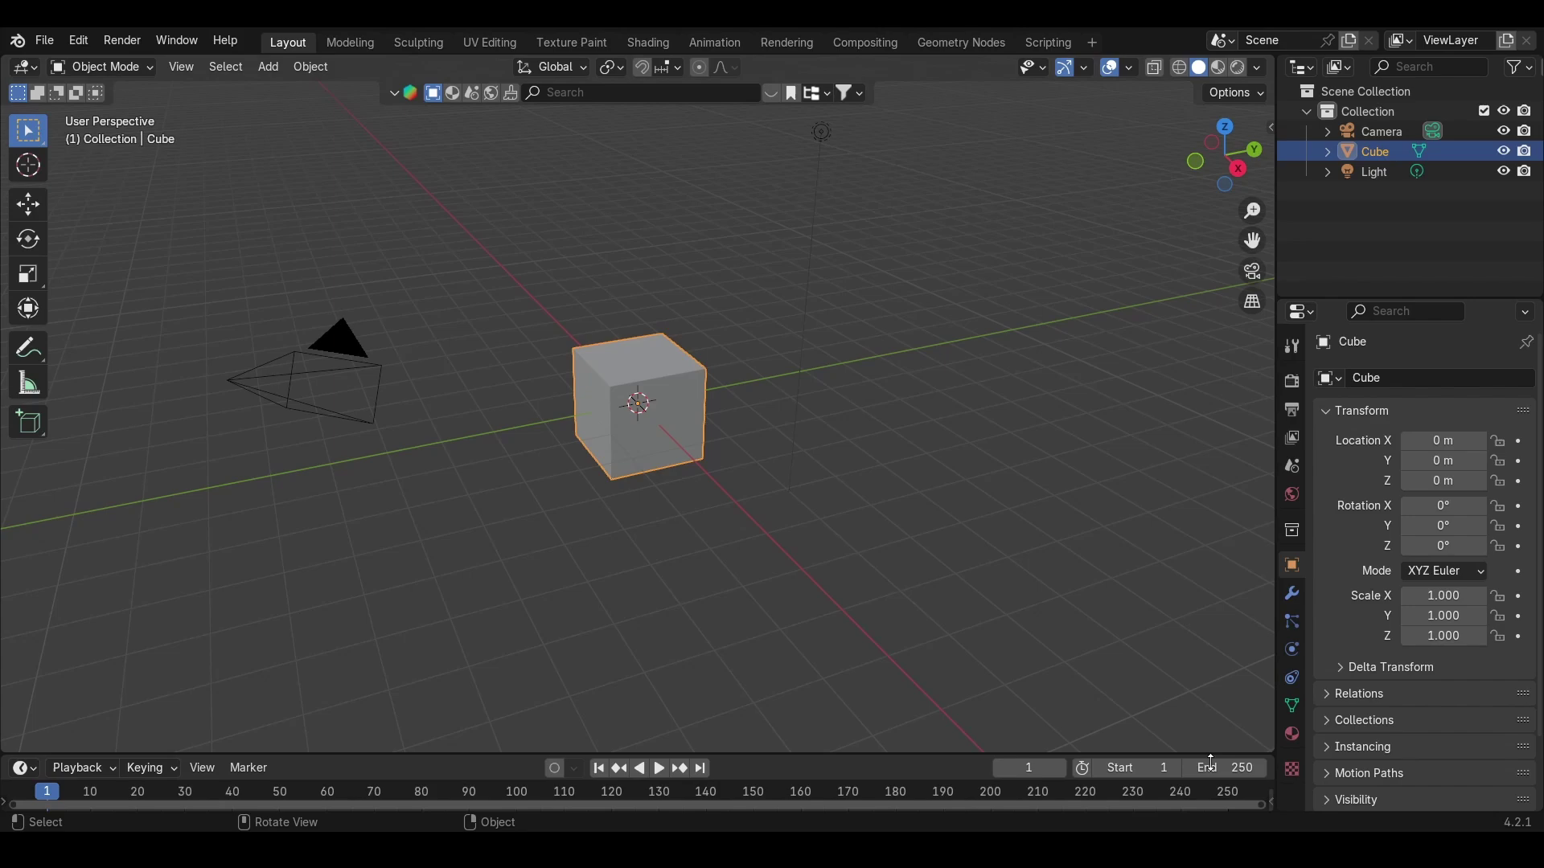
Enable system memory, video memory and scene statistics in the status bar
right_click(1302, 825)
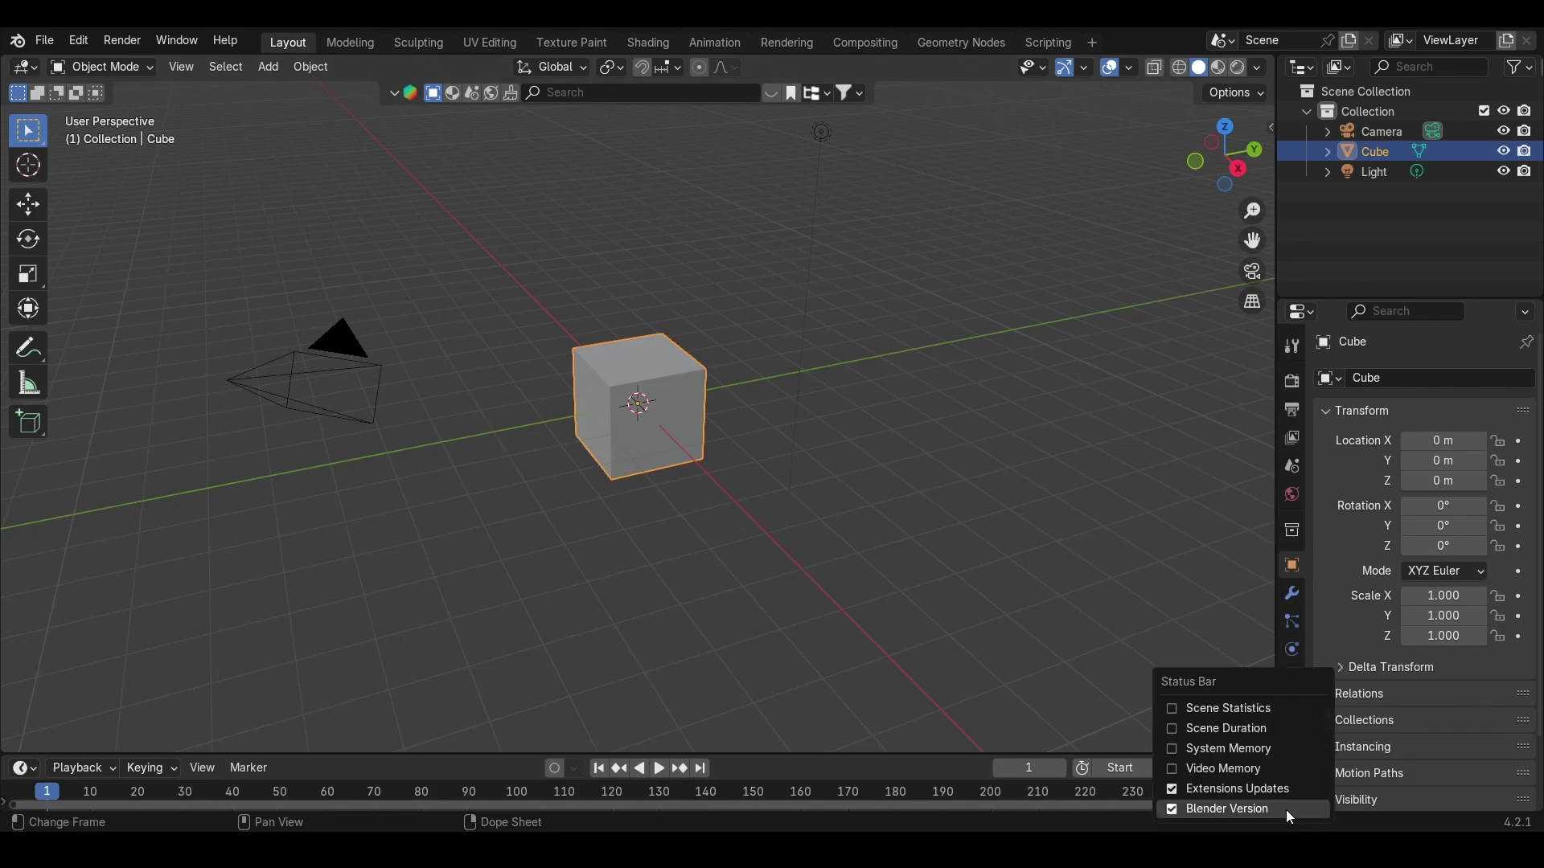
click(1179, 749)
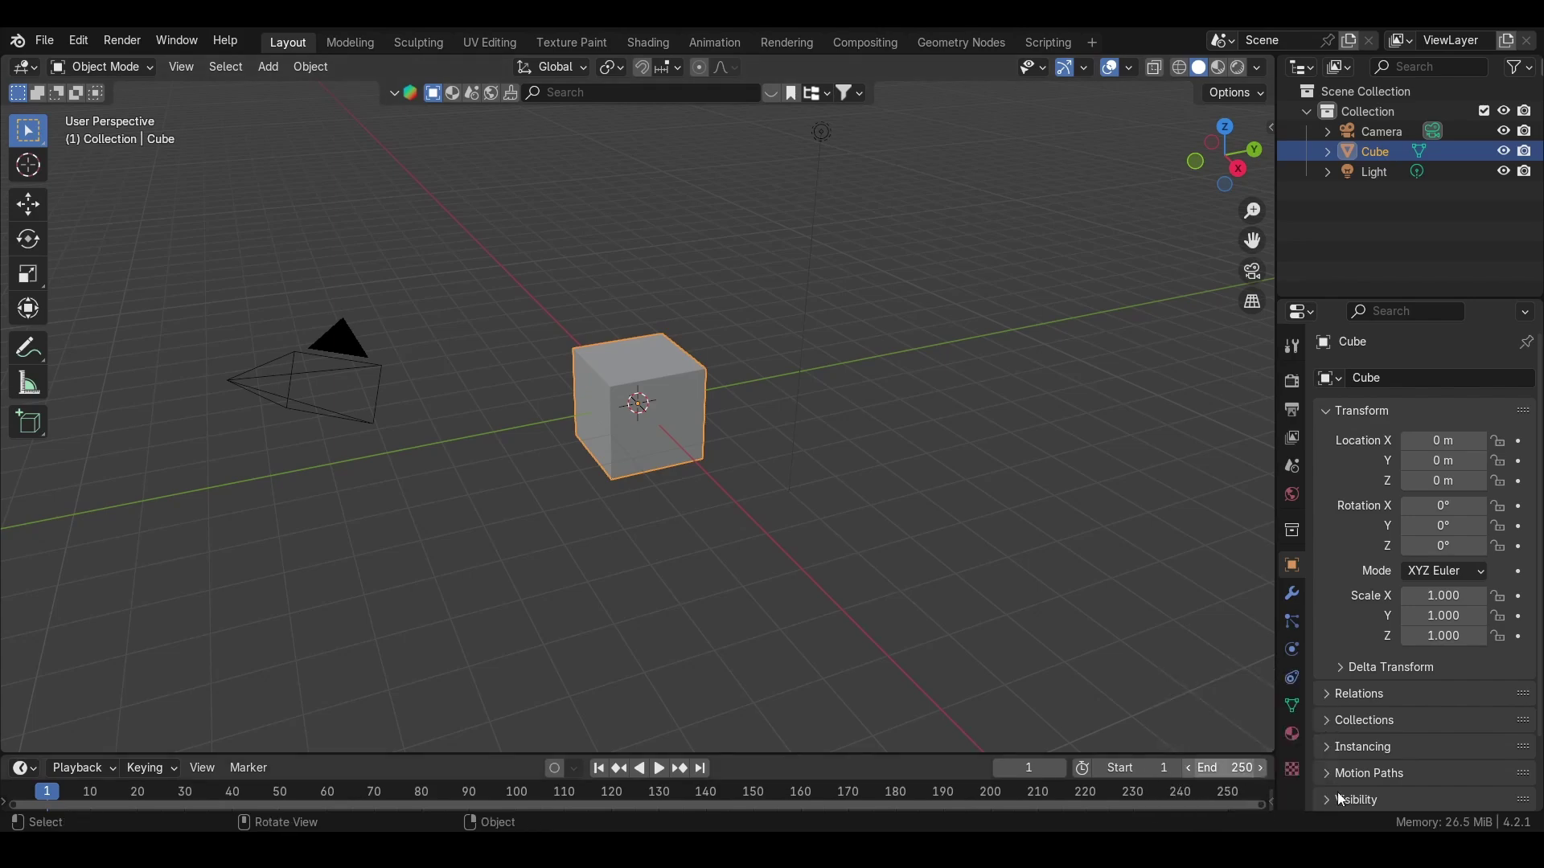
right_click(1348, 823)
click(1226, 768)
right_click(1222, 817)
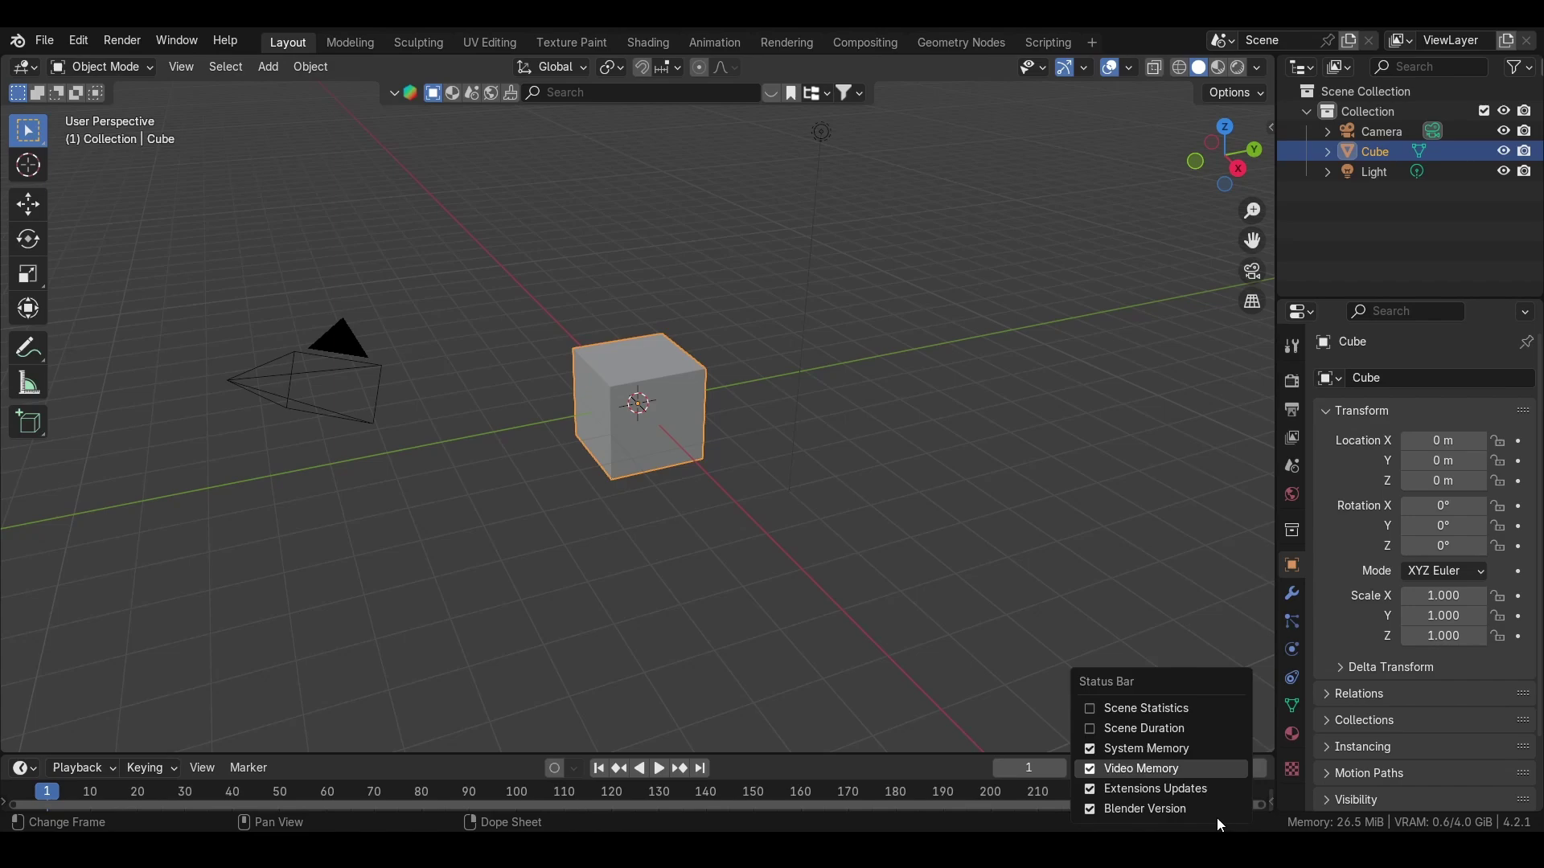
click(1126, 693)
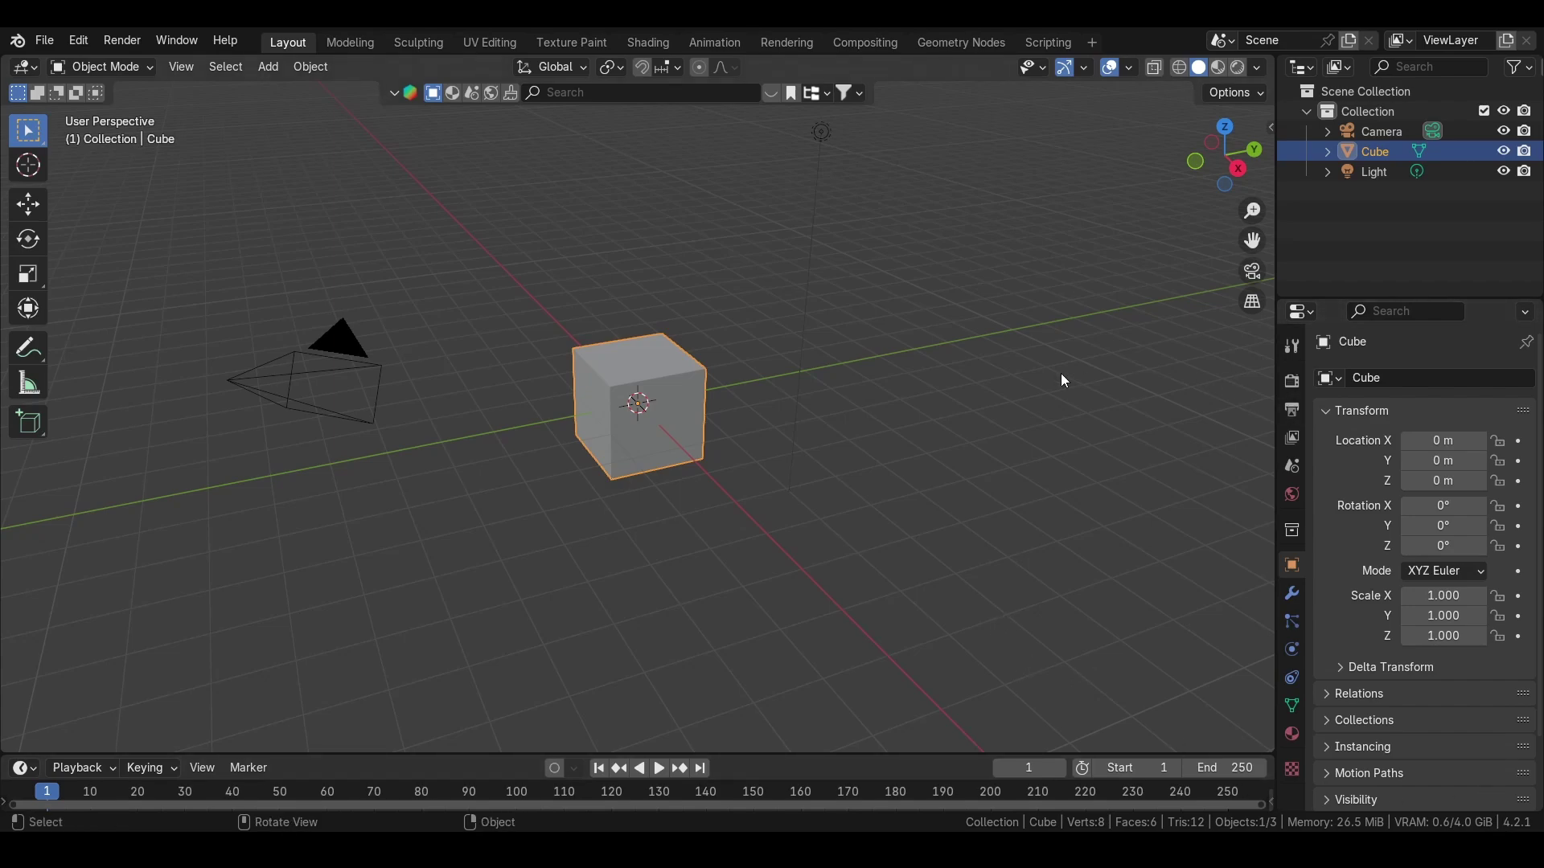
Delete all the default scene objects and add a mesh cube
key(a)
key(Delete)
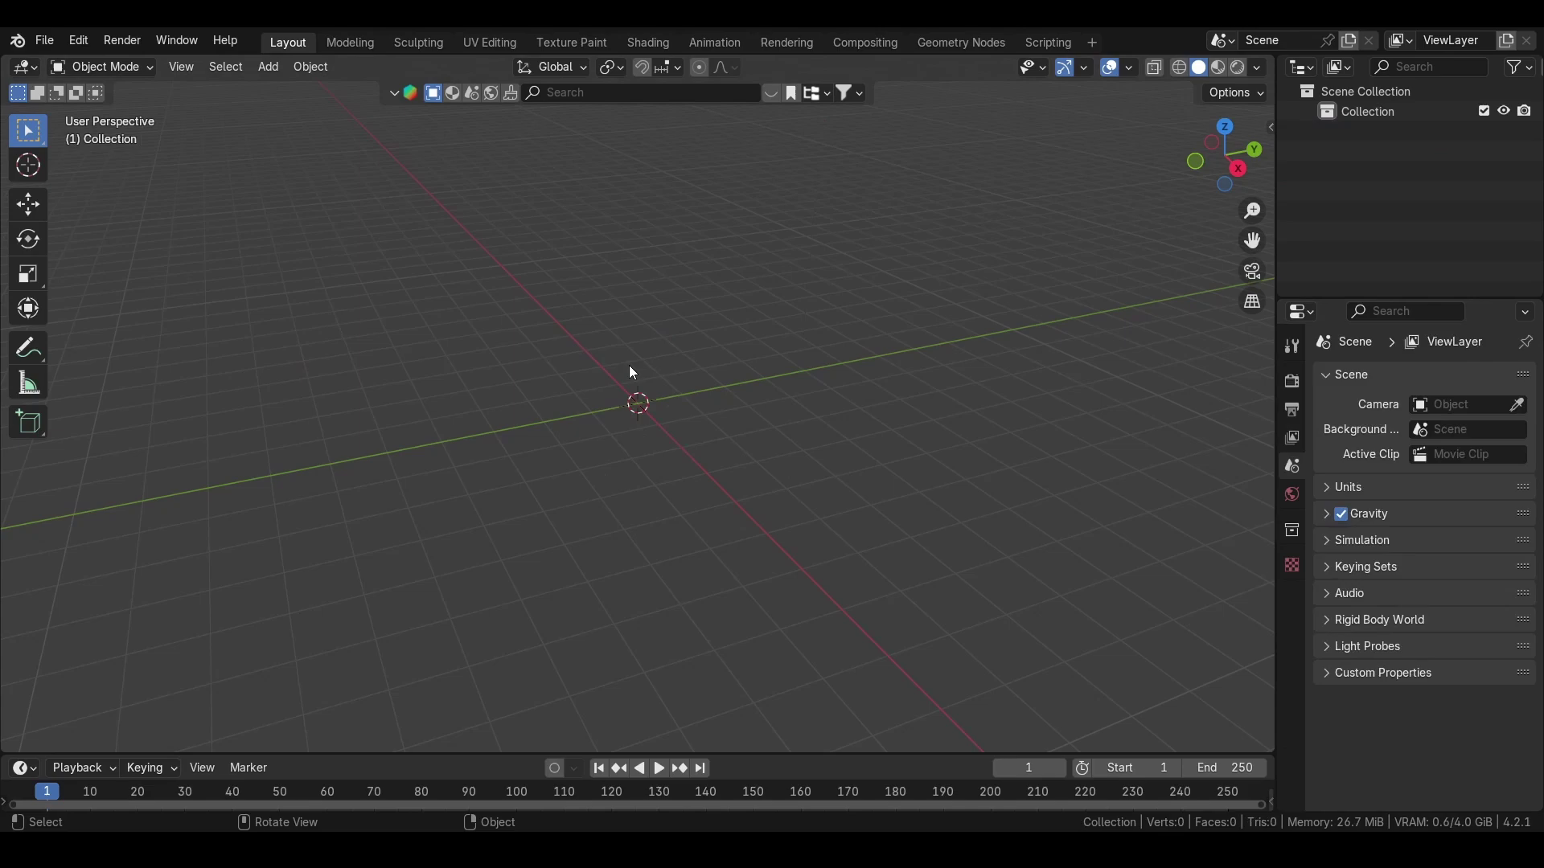
key(shift+a)
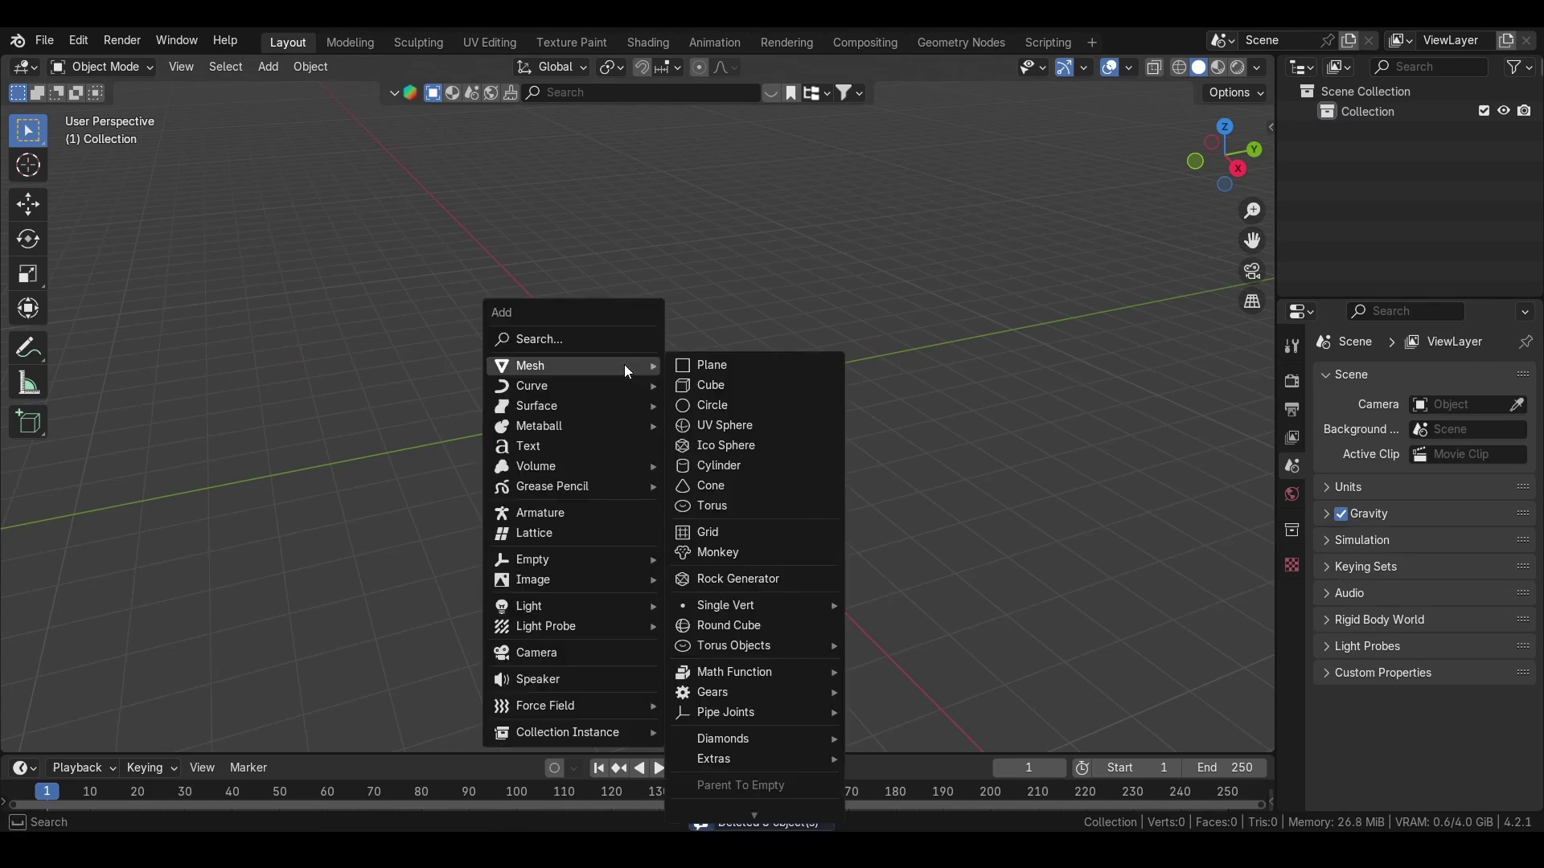
click(744, 387)
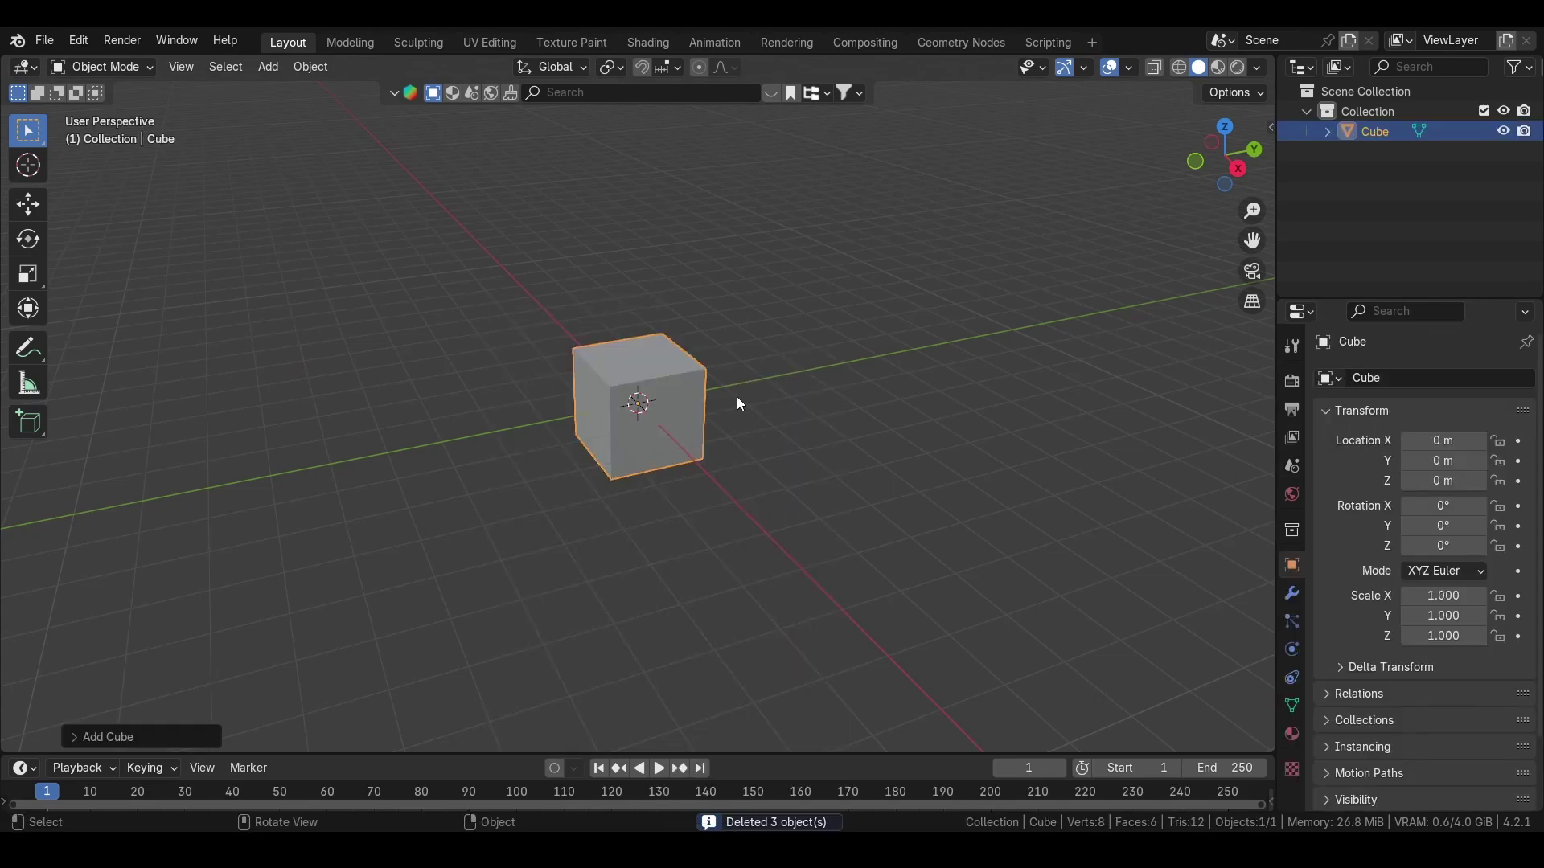
Add a material slot to the cube and create a new material in it
click(1293, 735)
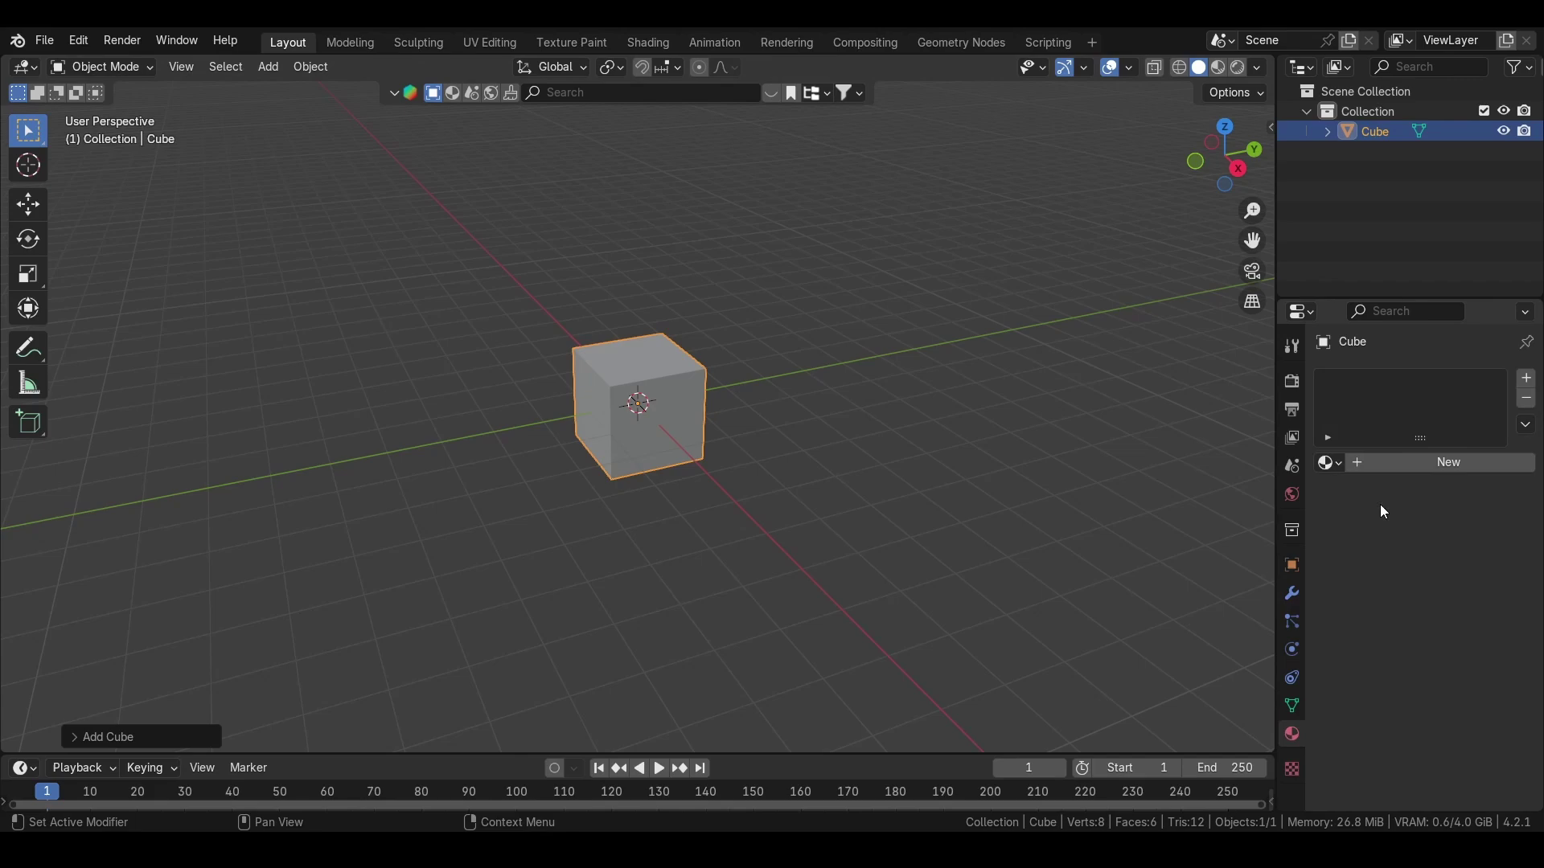
click(1527, 378)
click(1428, 464)
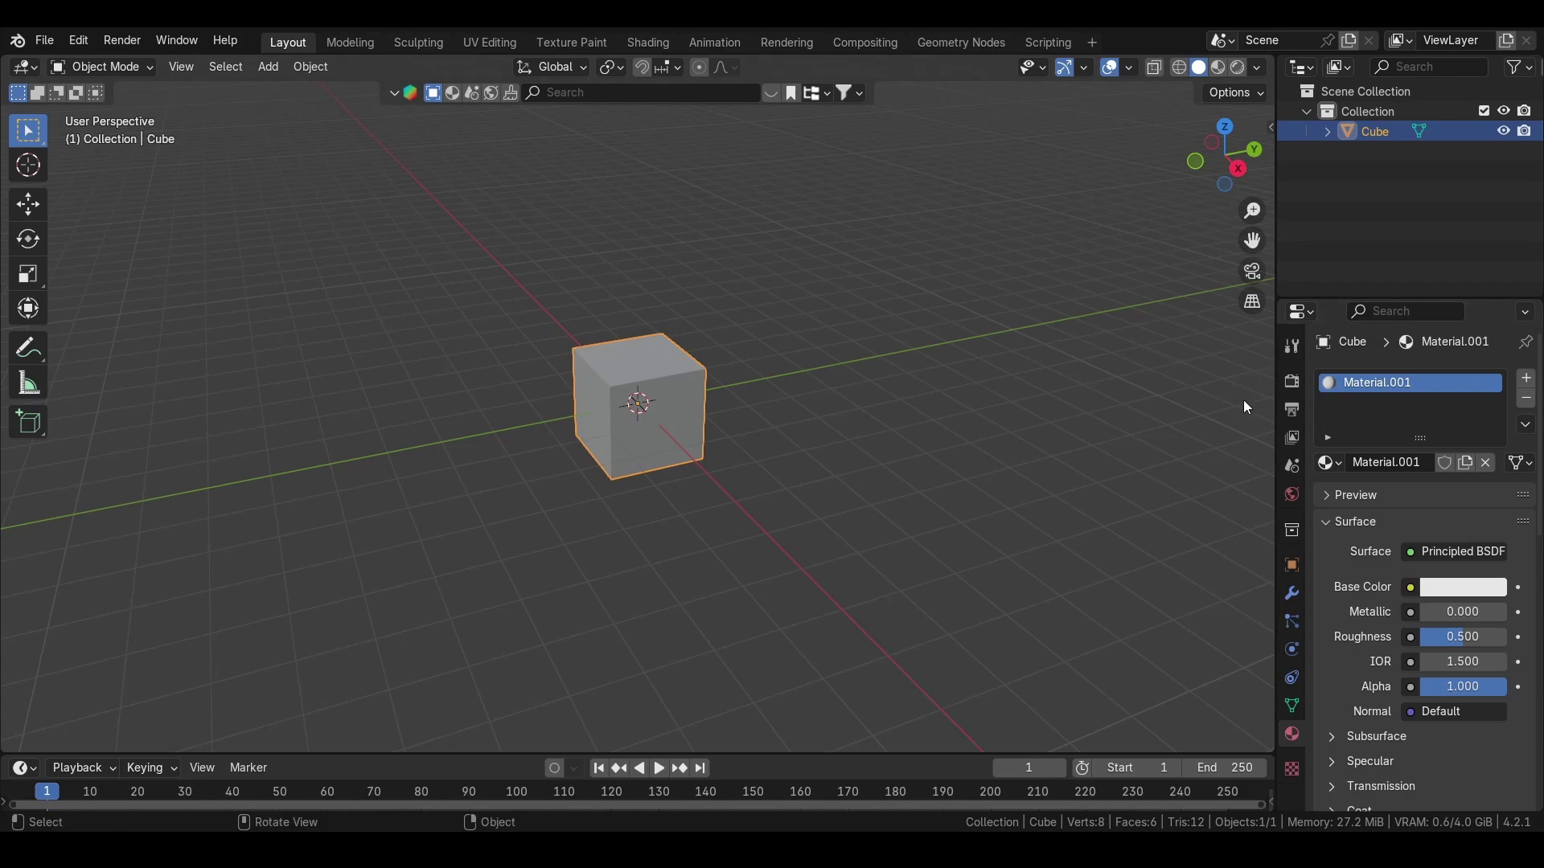
Delete the cube, add a fresh cube in its place and create a new material directly for it
key(Delete)
key(shift+a)
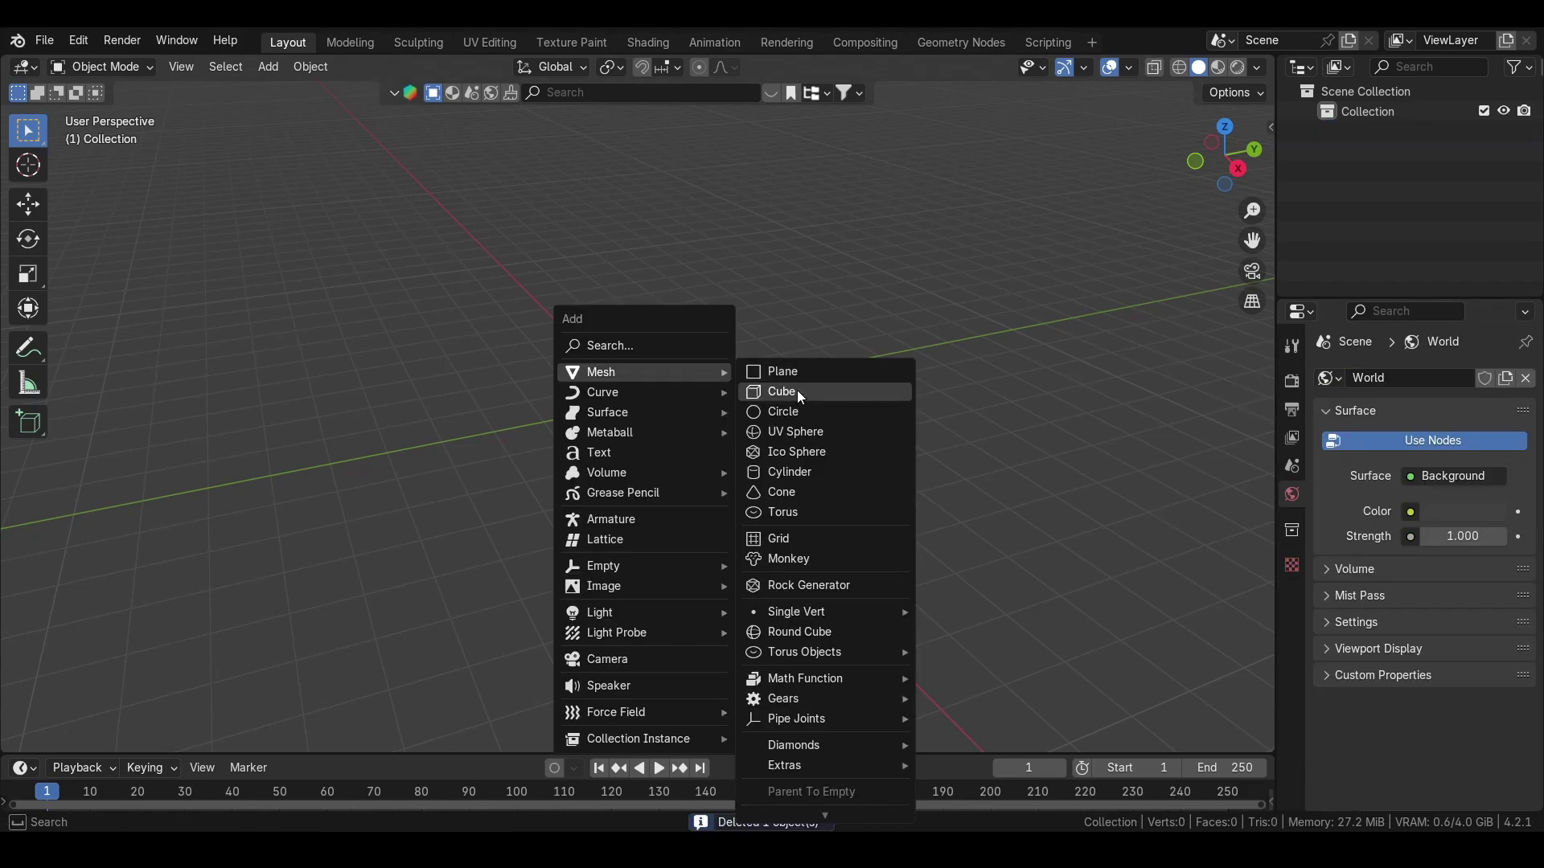
click(798, 389)
click(1428, 455)
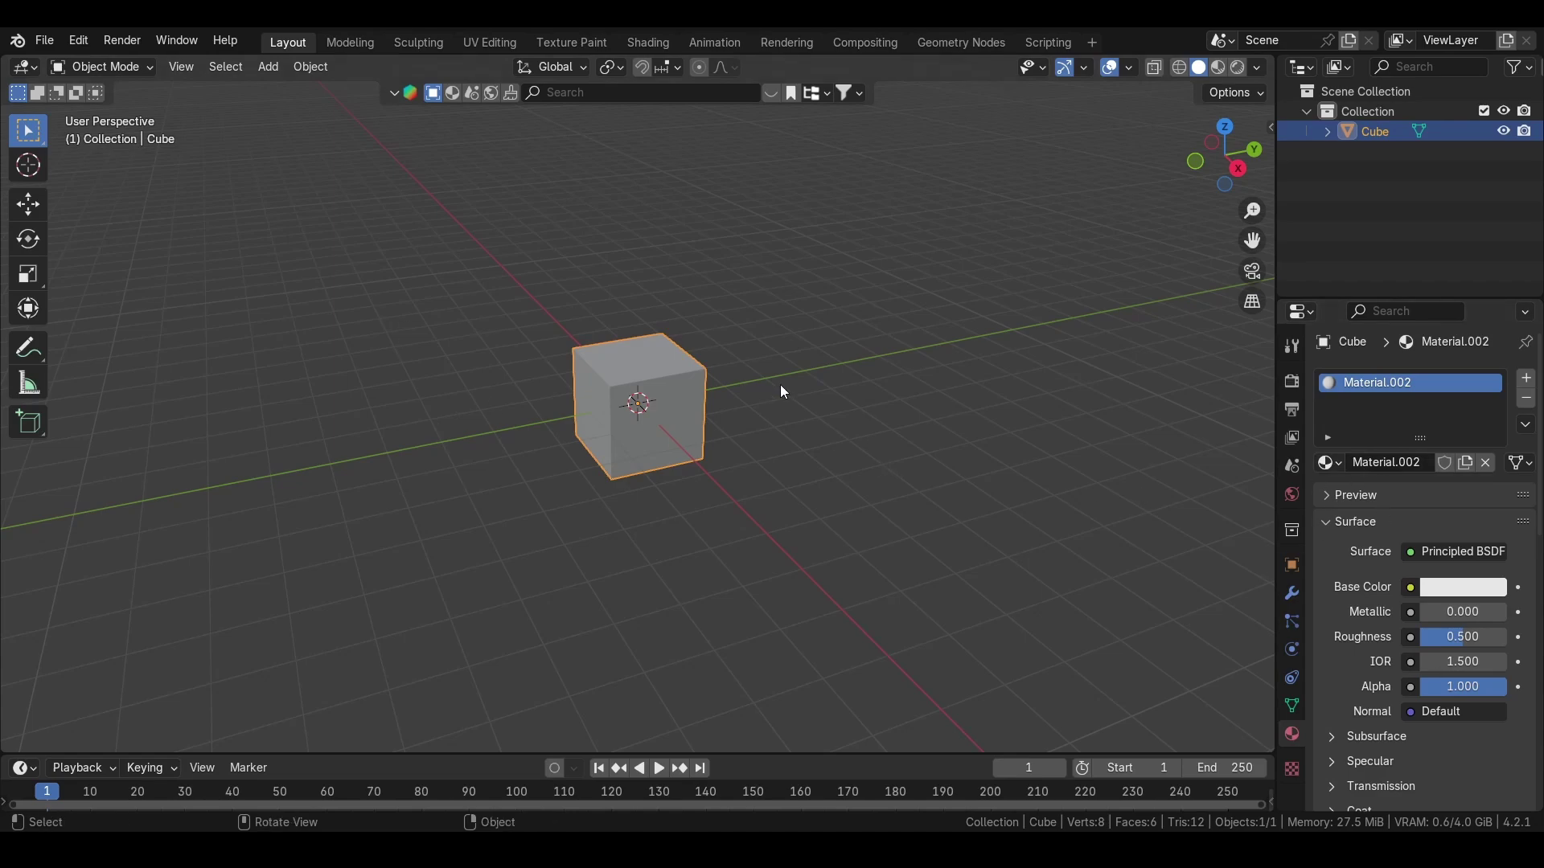
Set the scene's render engine to Cycles
click(1292, 381)
click(1456, 378)
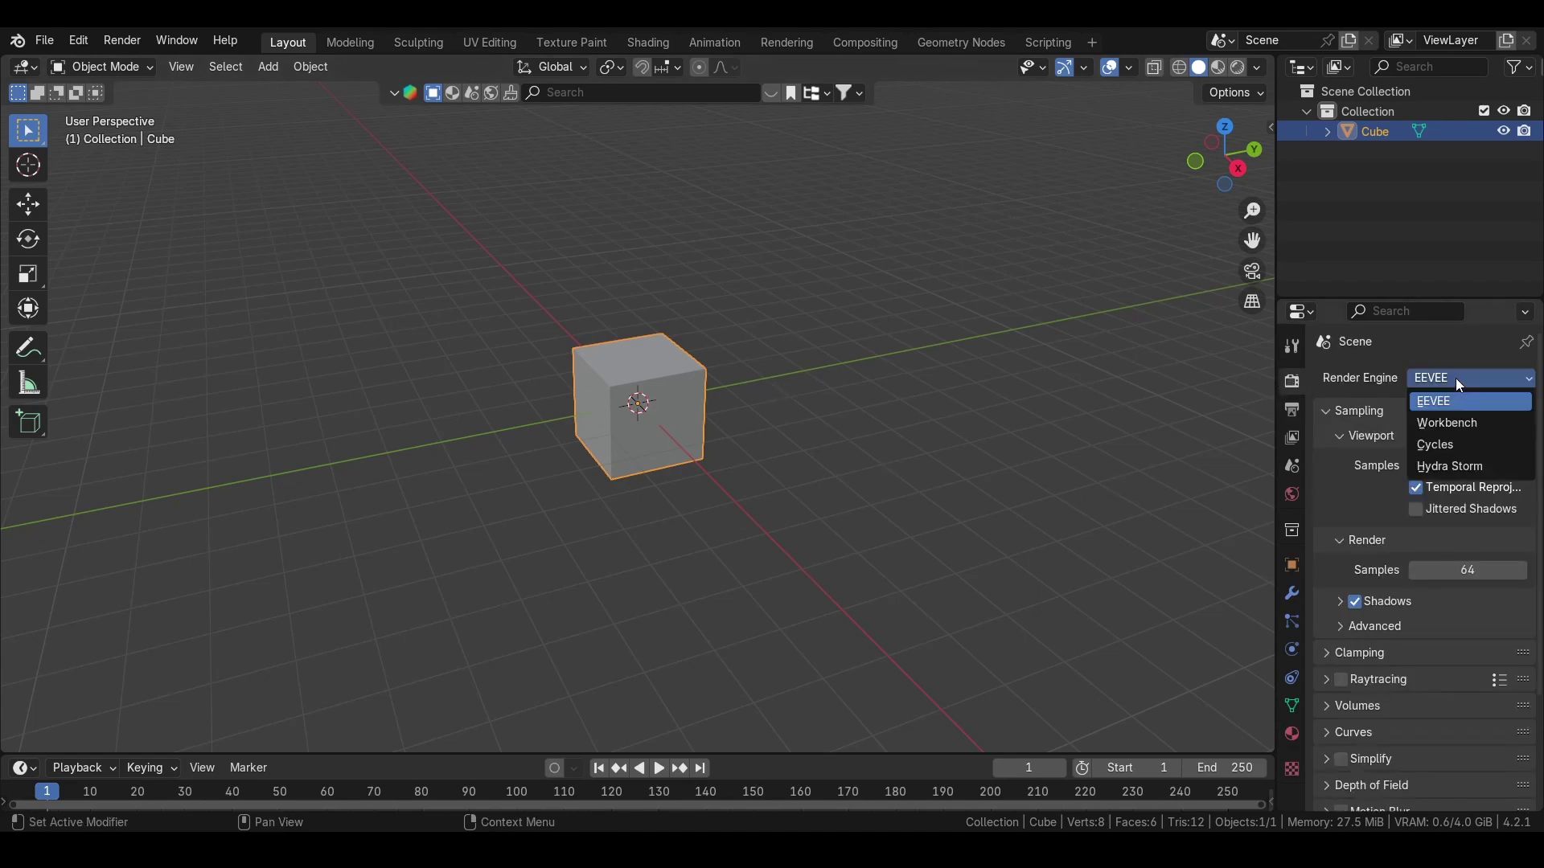
click(1459, 443)
Set the viewport pixel size to 8× in the performance settings and switch the viewport to rendered shading
scroll(1354, 591, down, 10)
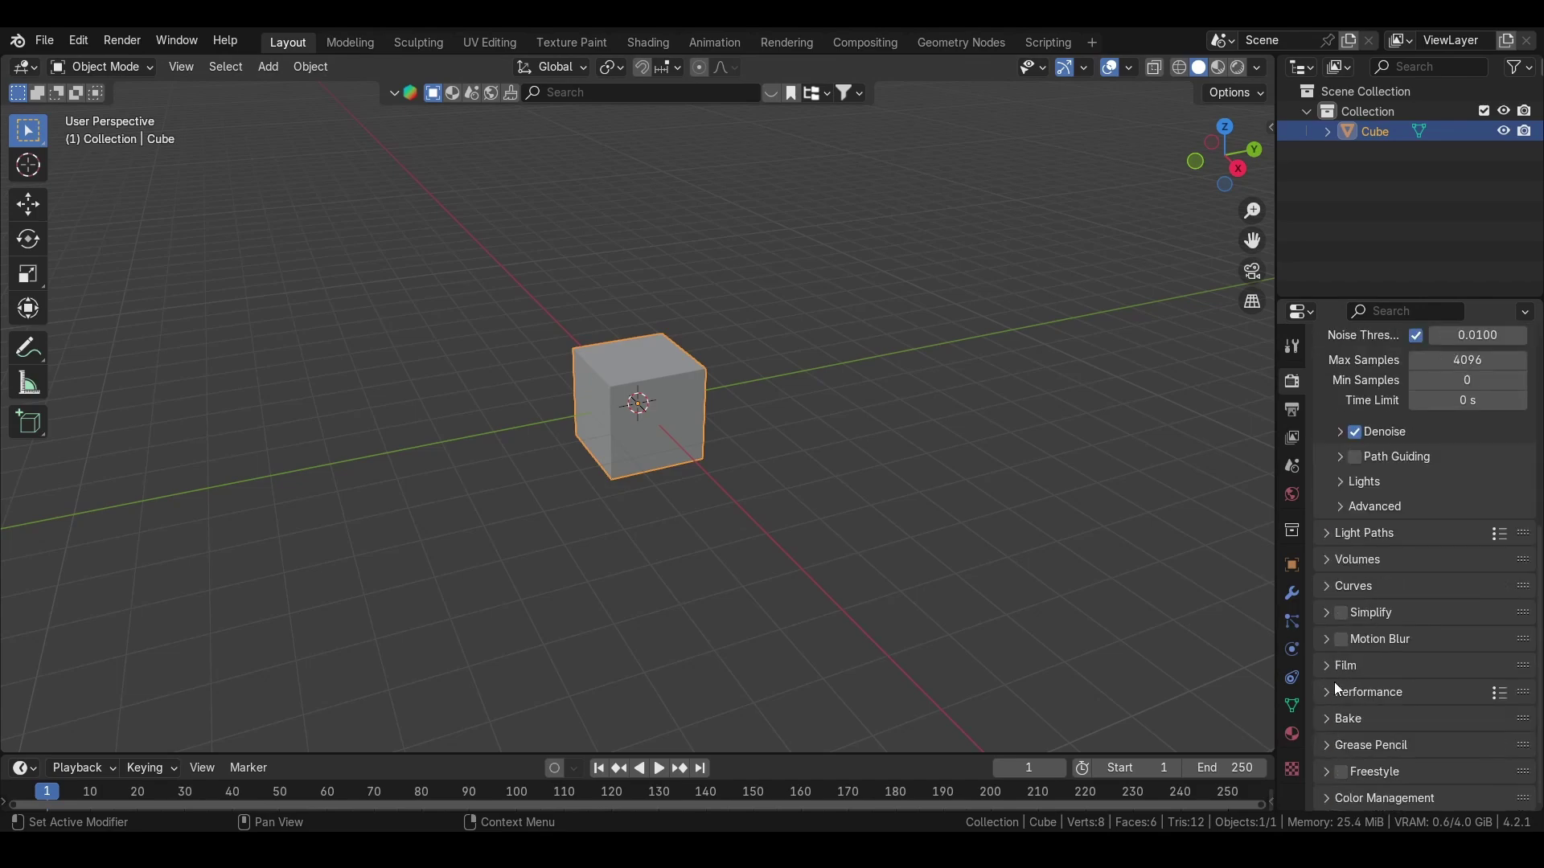
click(1359, 694)
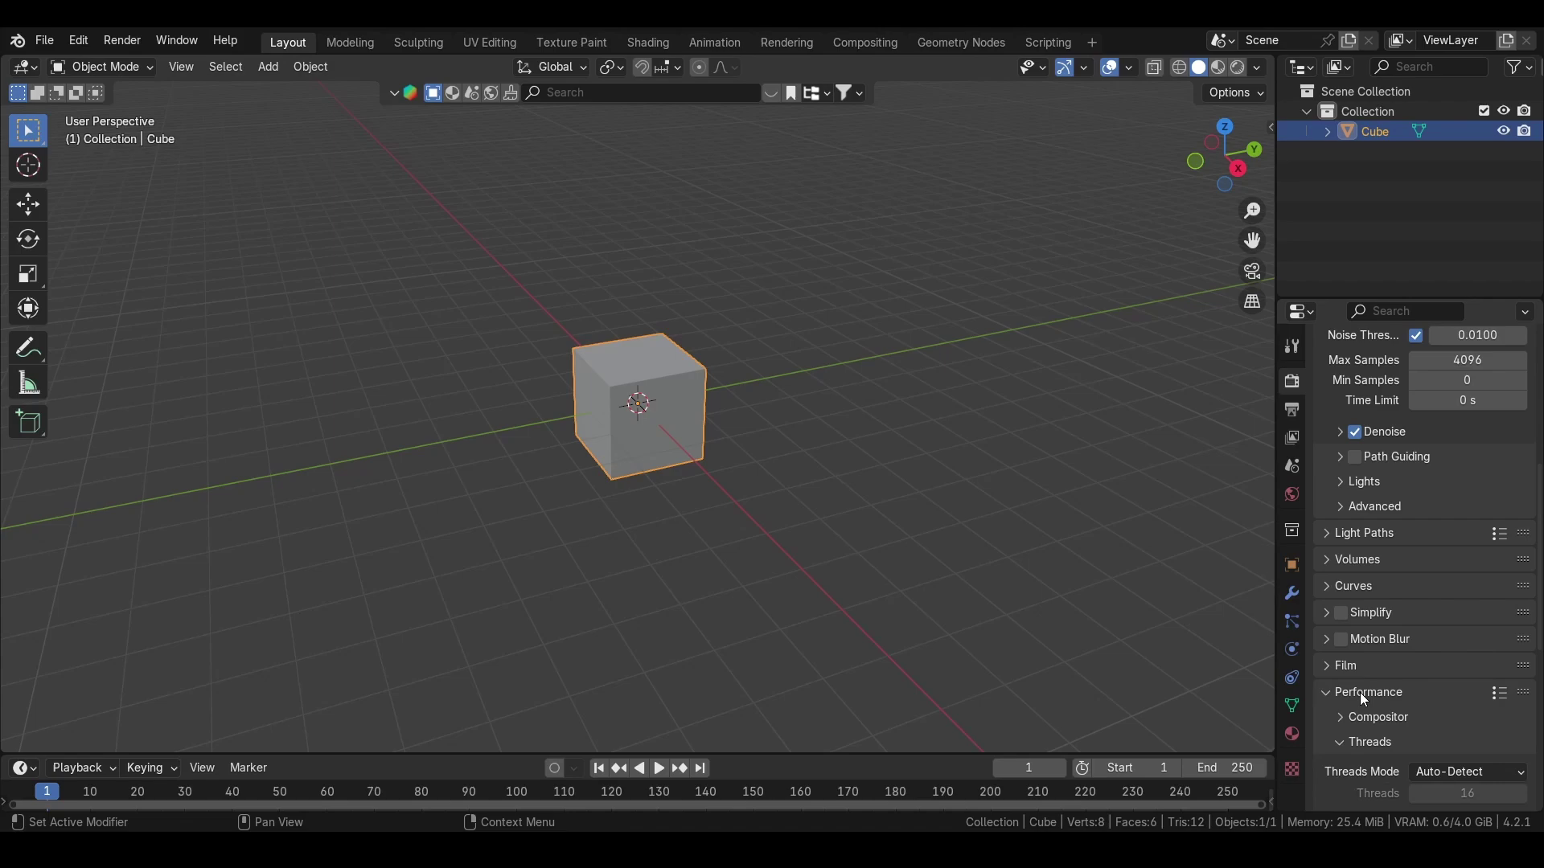
scroll(1331, 772, down, 12)
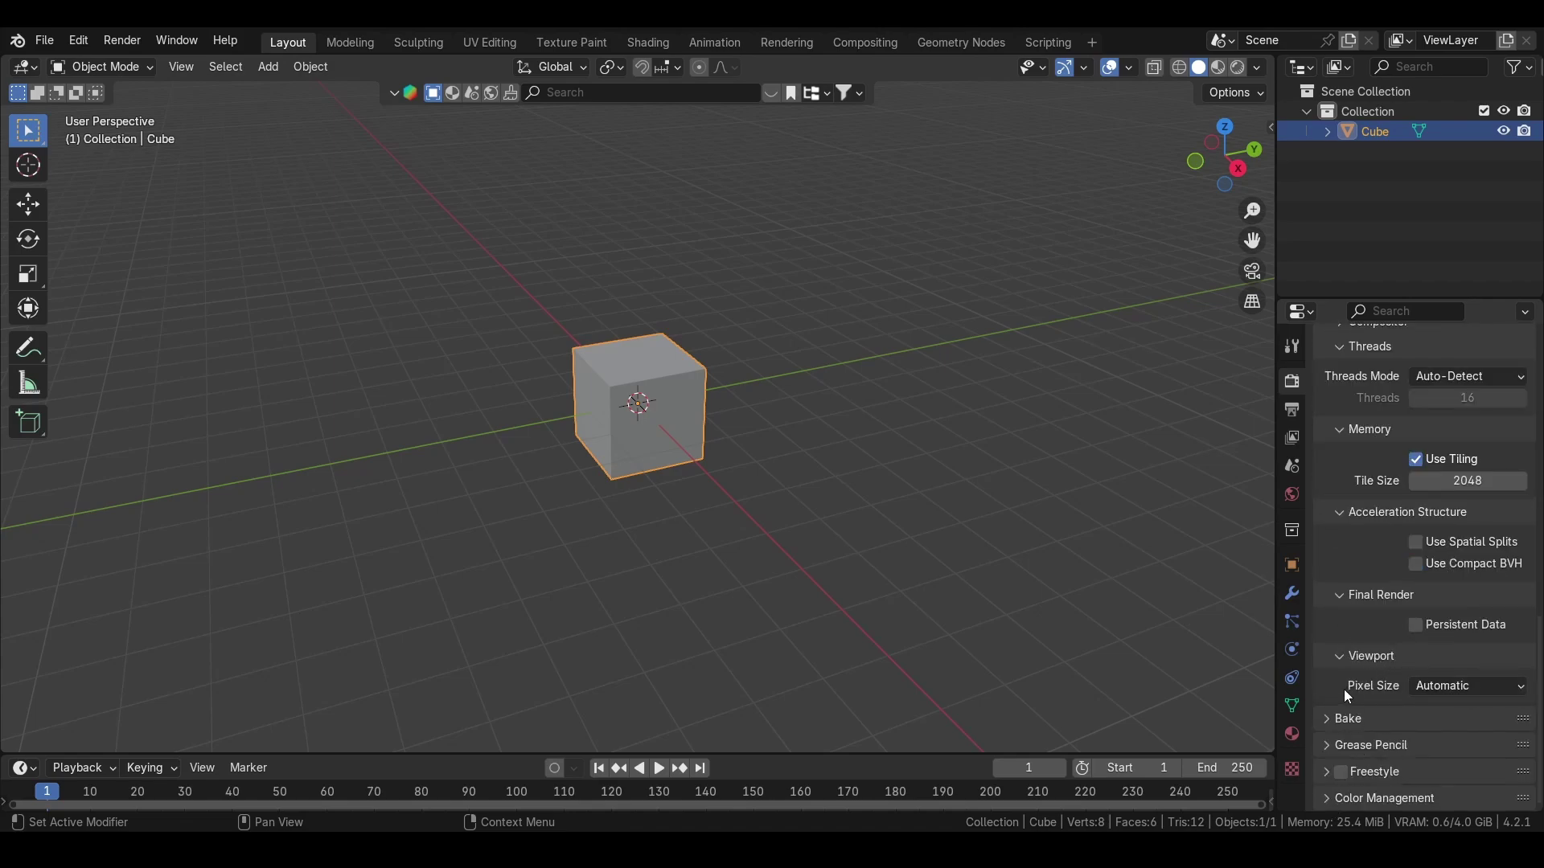
click(1484, 689)
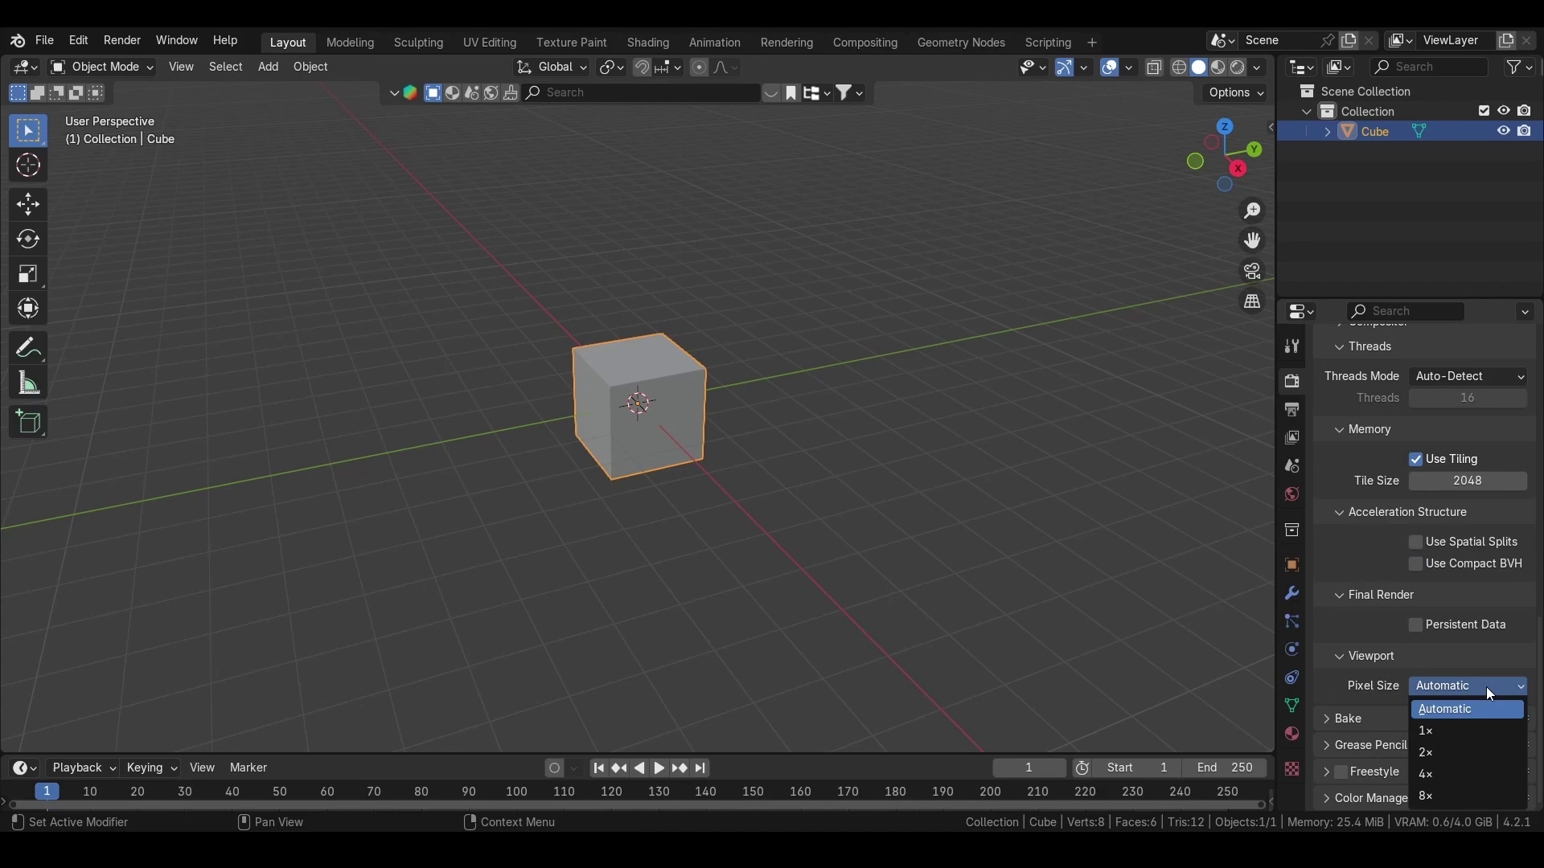
click(1455, 795)
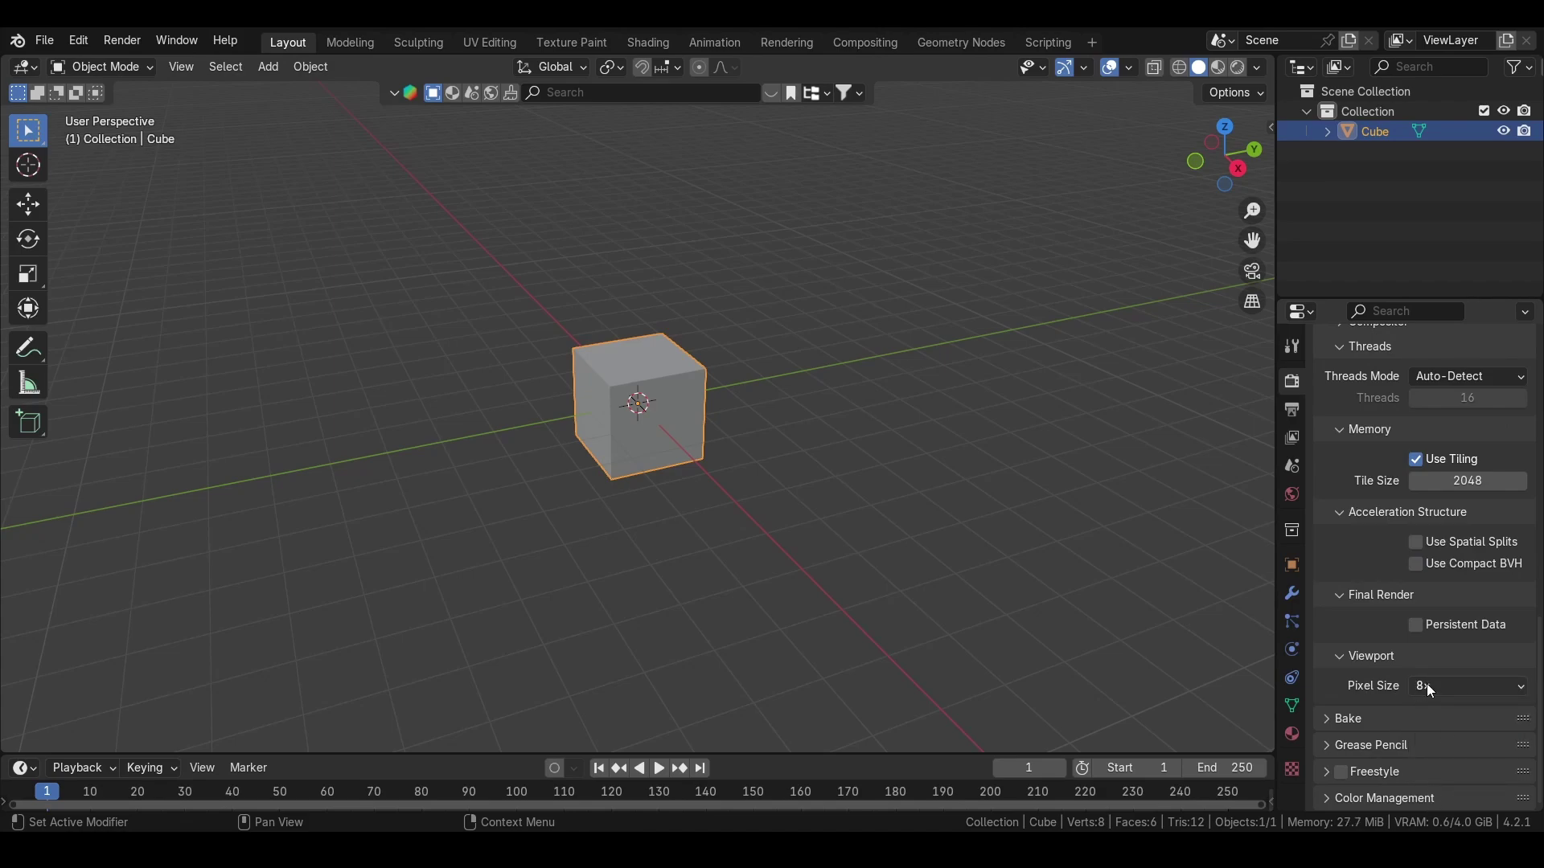
click(1239, 68)
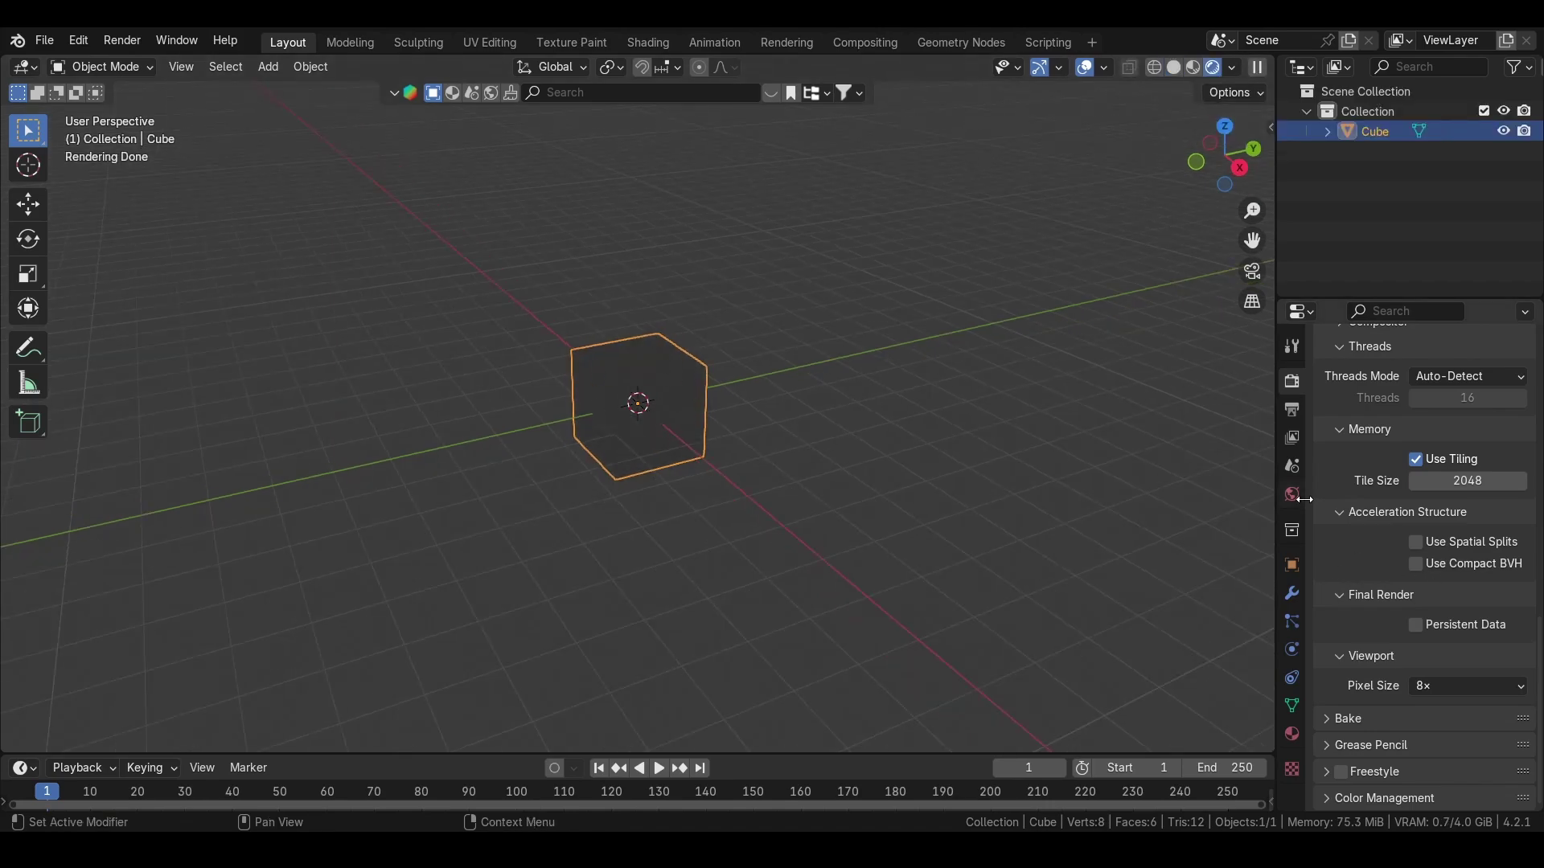
Assign an environment texture to the world's background color and load the Christmas photo image into it
click(1291, 494)
click(1421, 502)
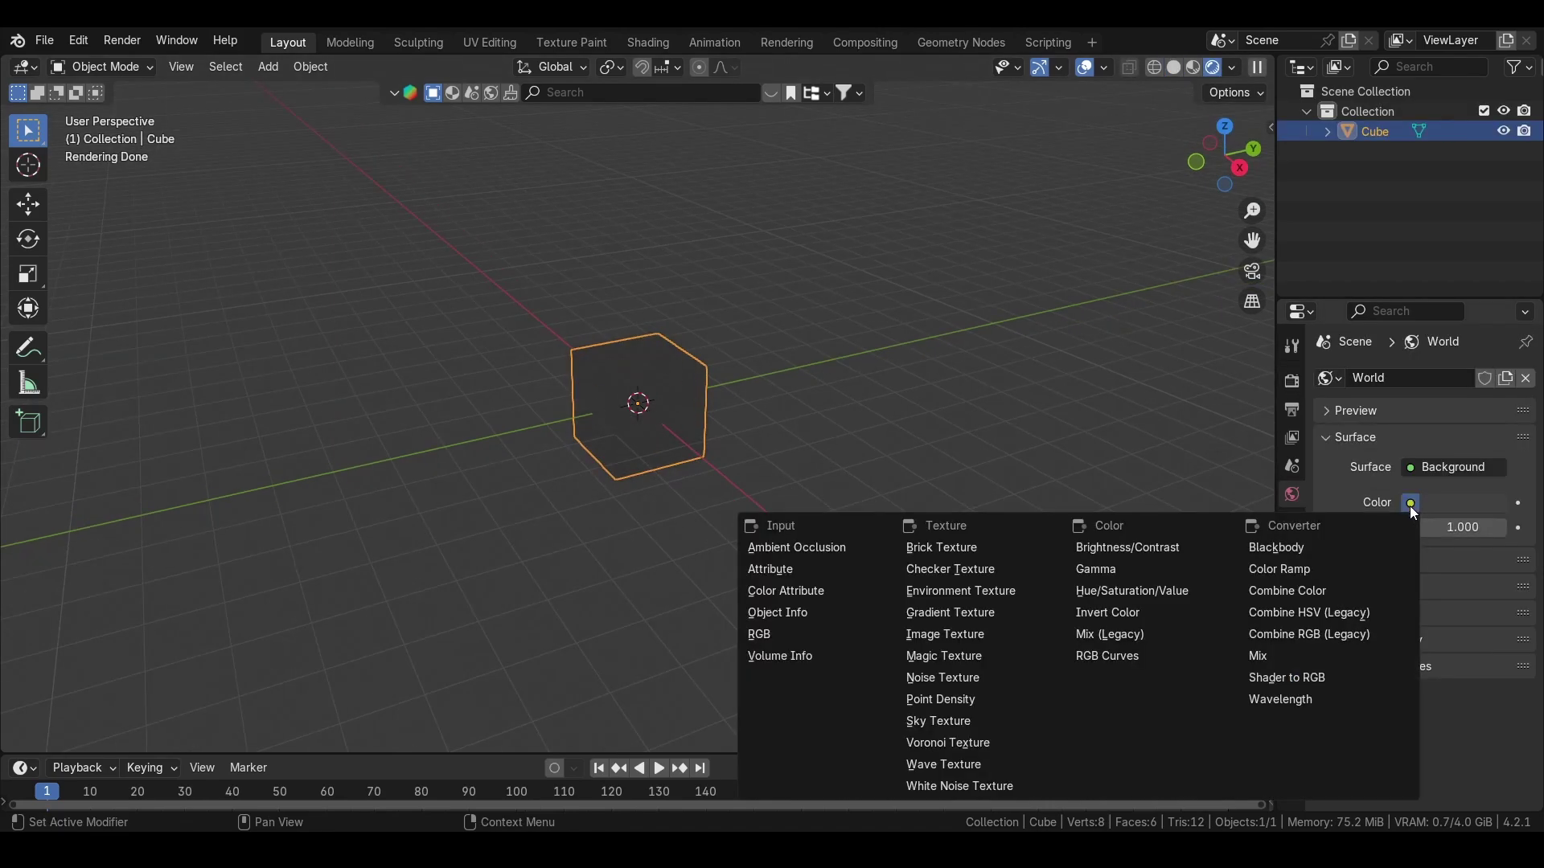
click(950, 595)
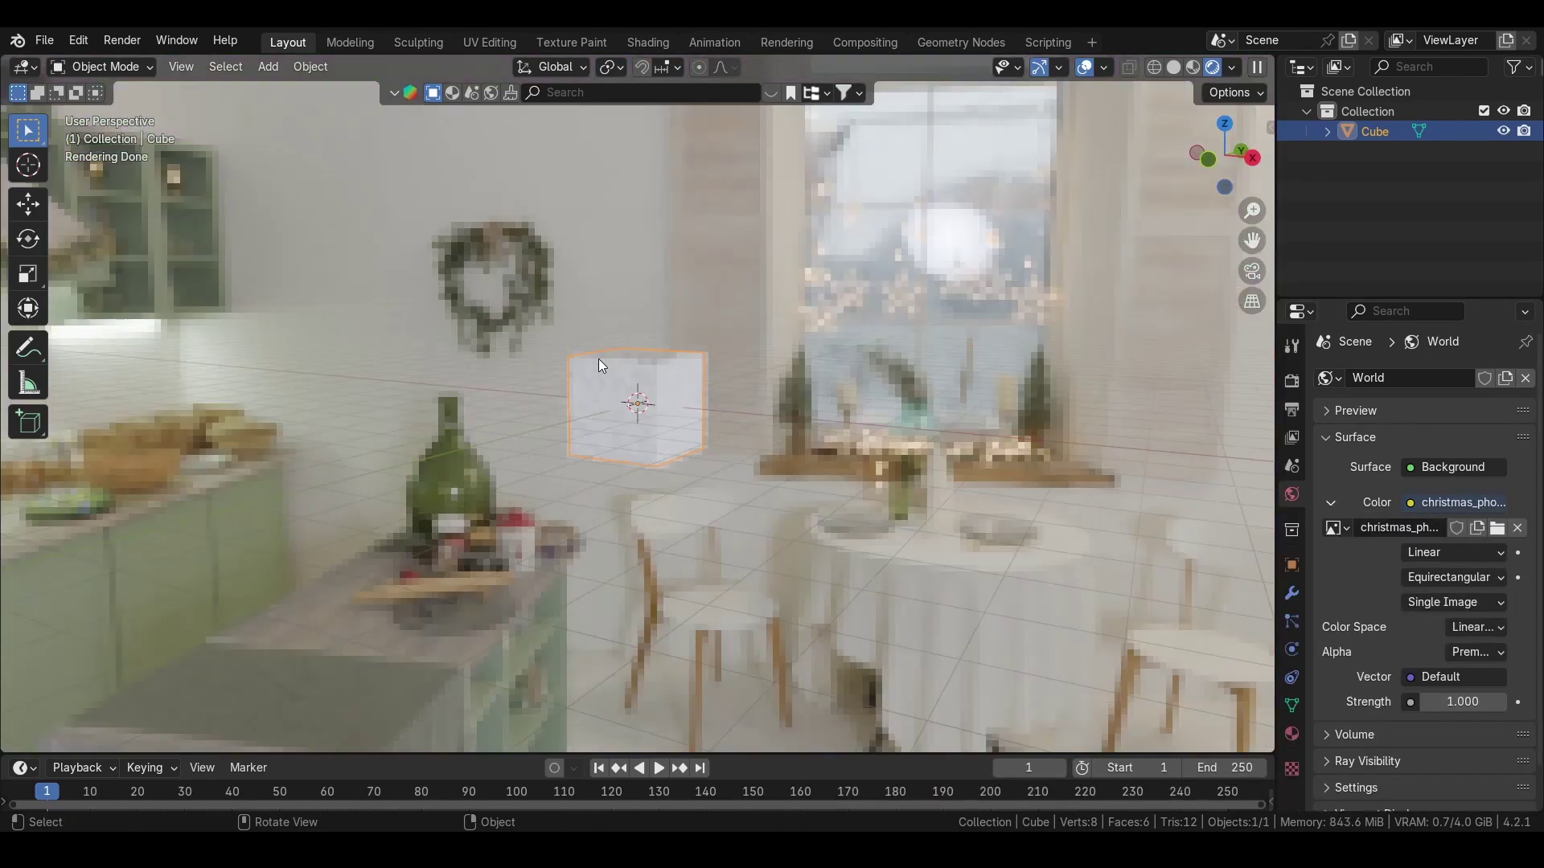
middle_drag(598, 359, 1135, 523)
Try viewport pixel sizes of 2× and 1× for the Cycles rendered preview
click(1292, 382)
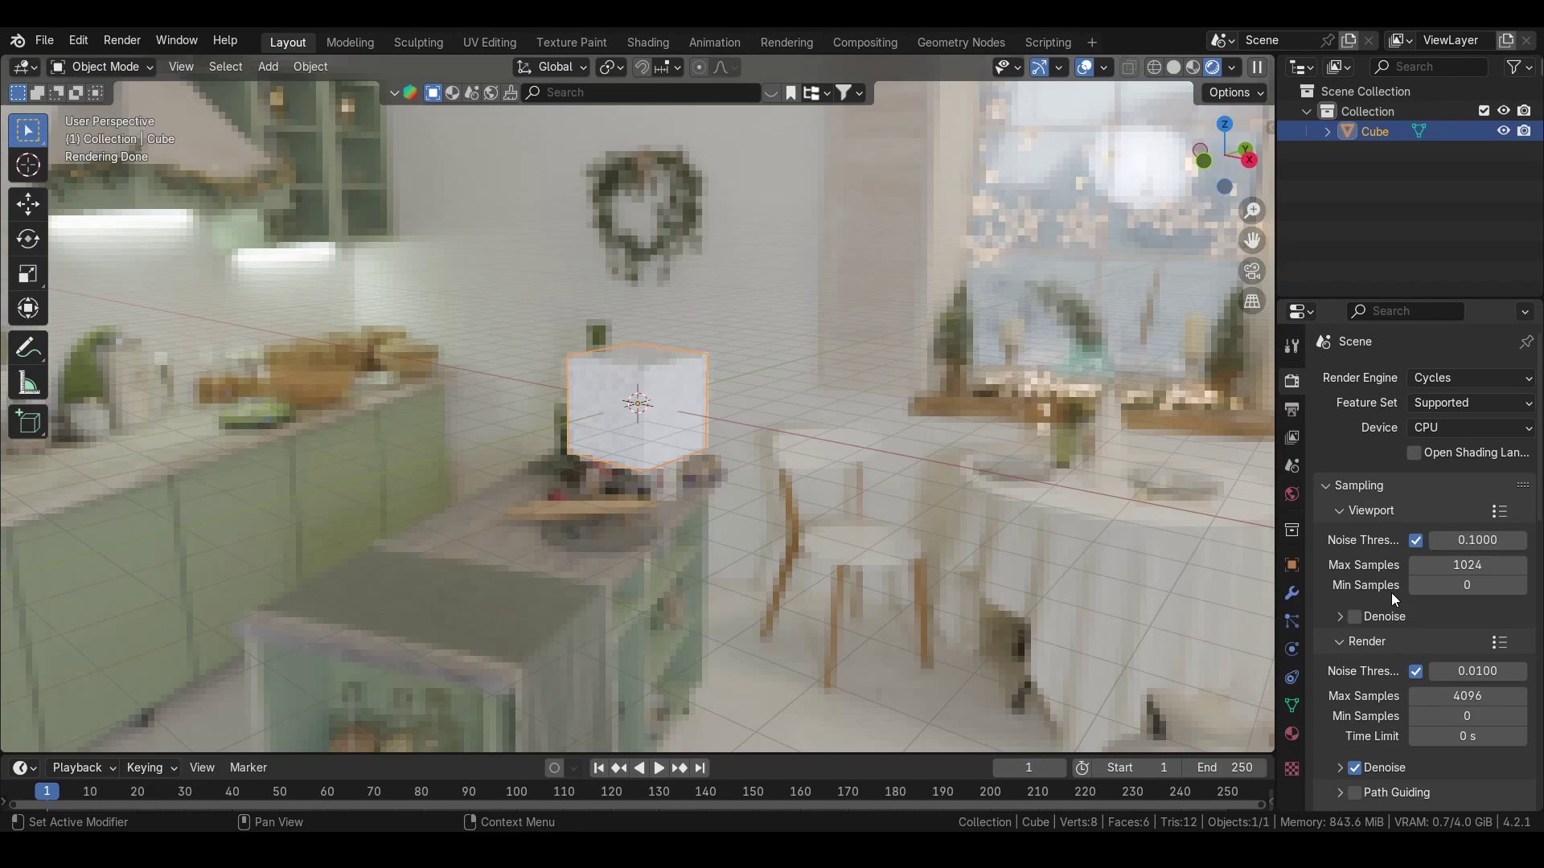
scroll(1393, 675, down, 15)
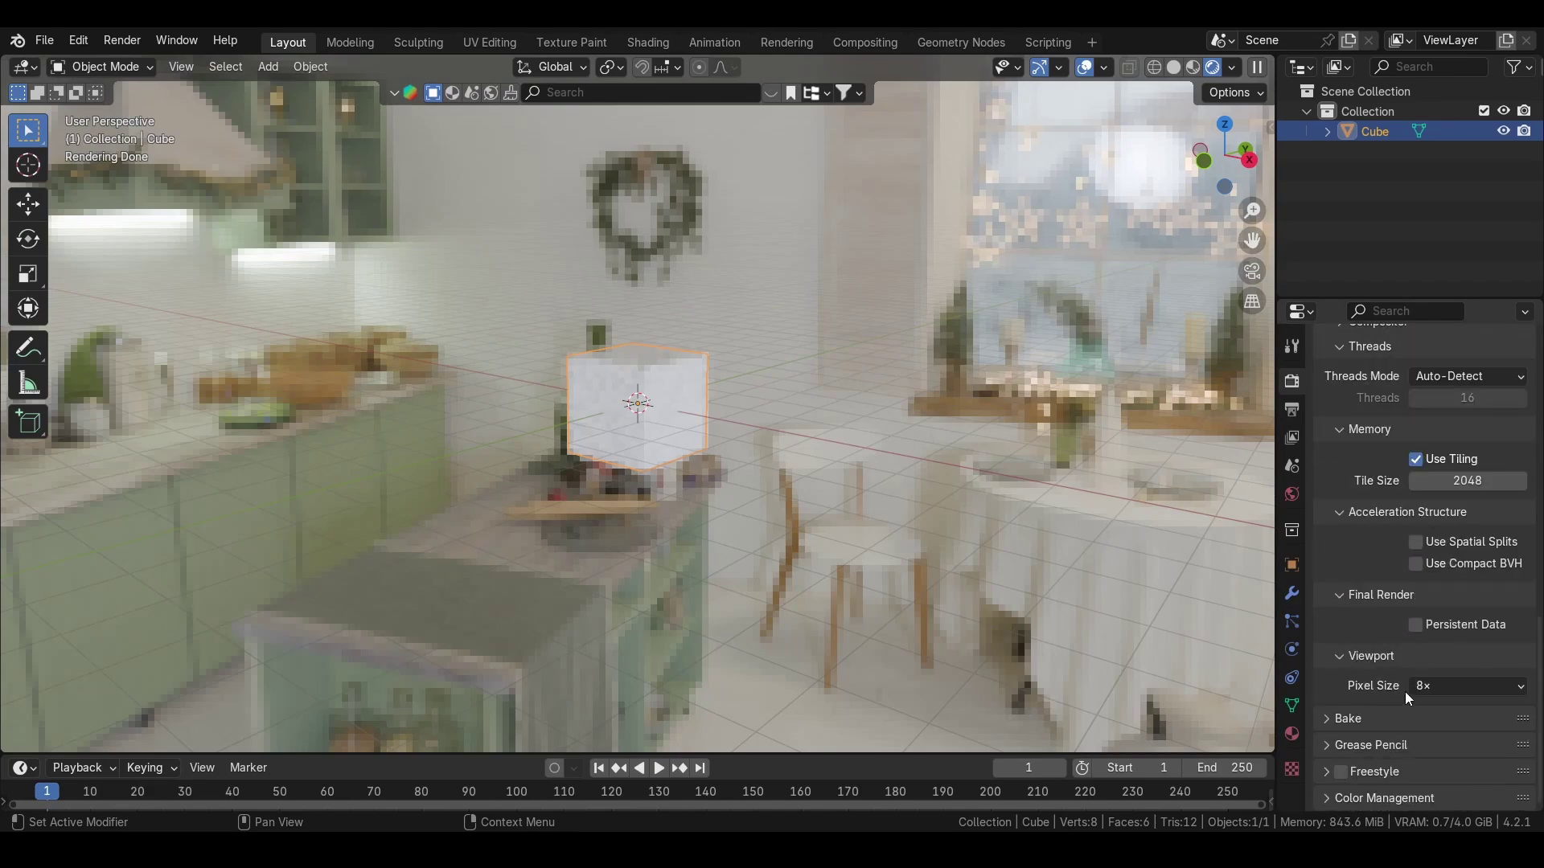
click(1489, 687)
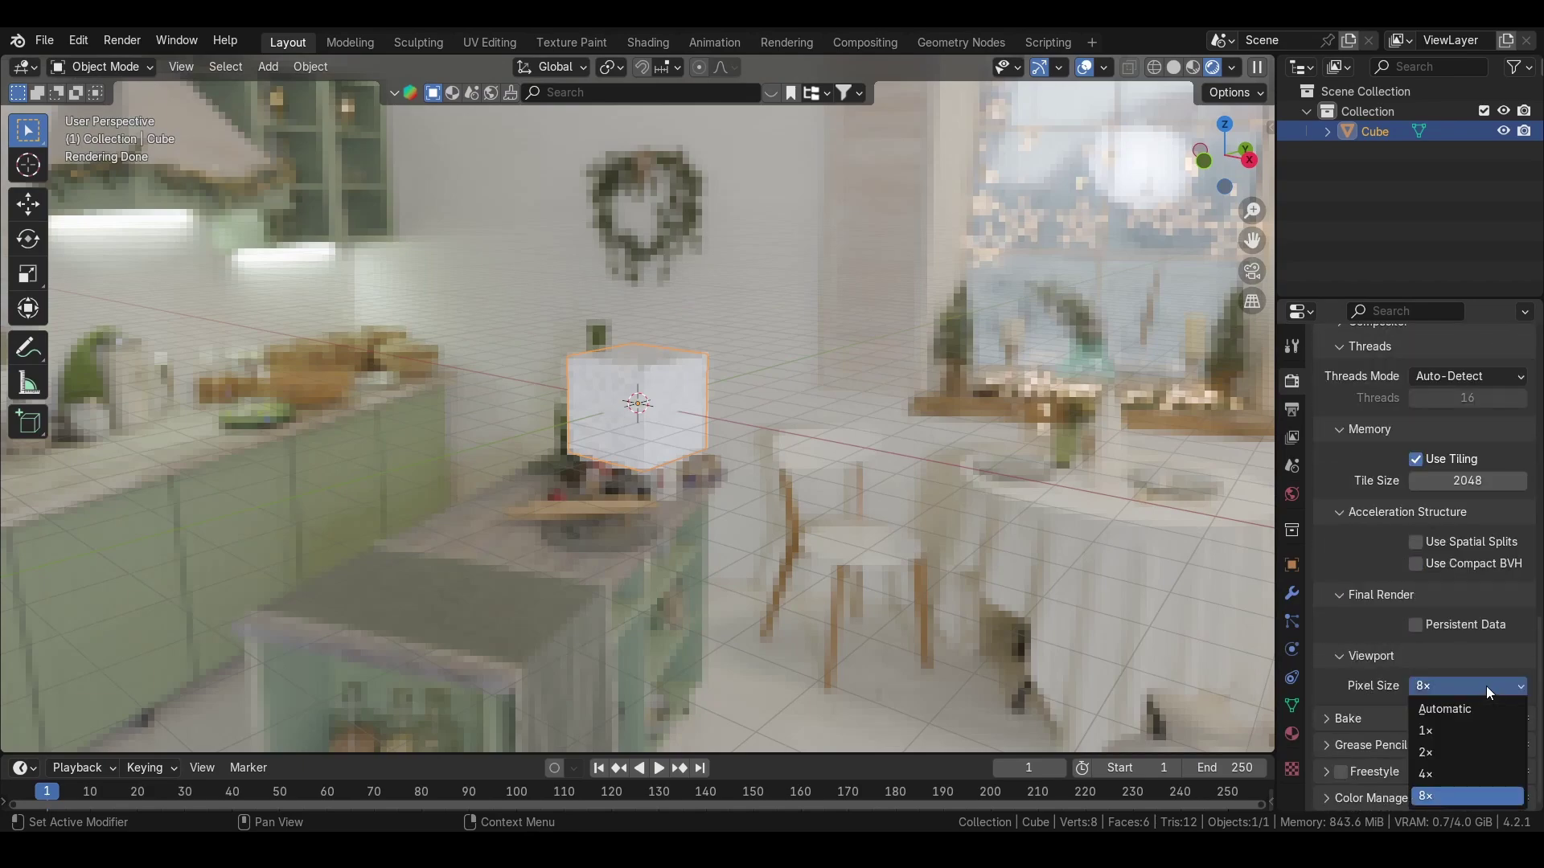
click(1460, 752)
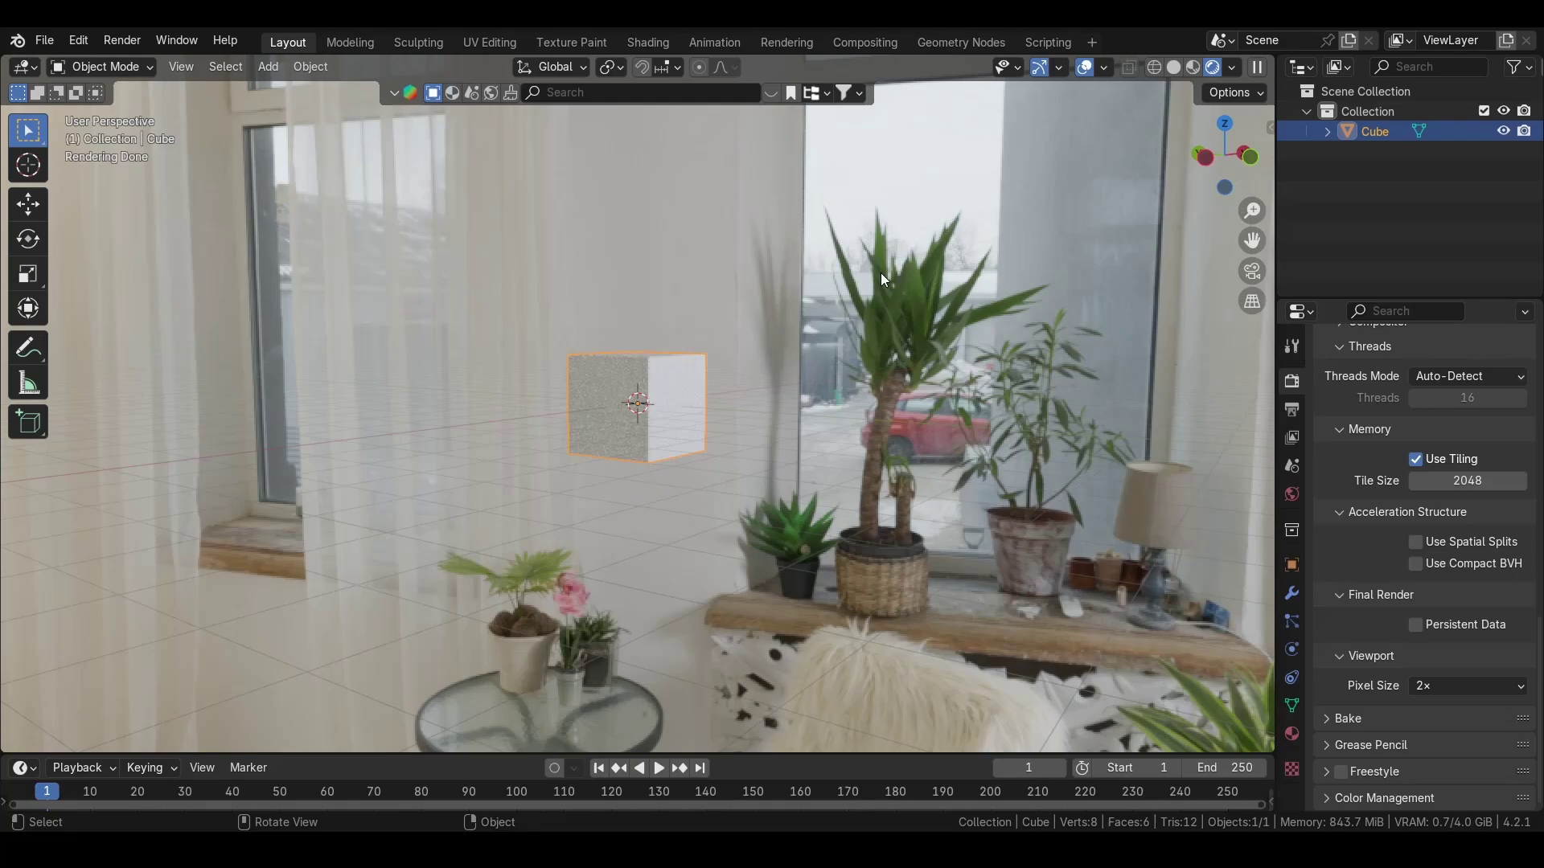
click(1439, 685)
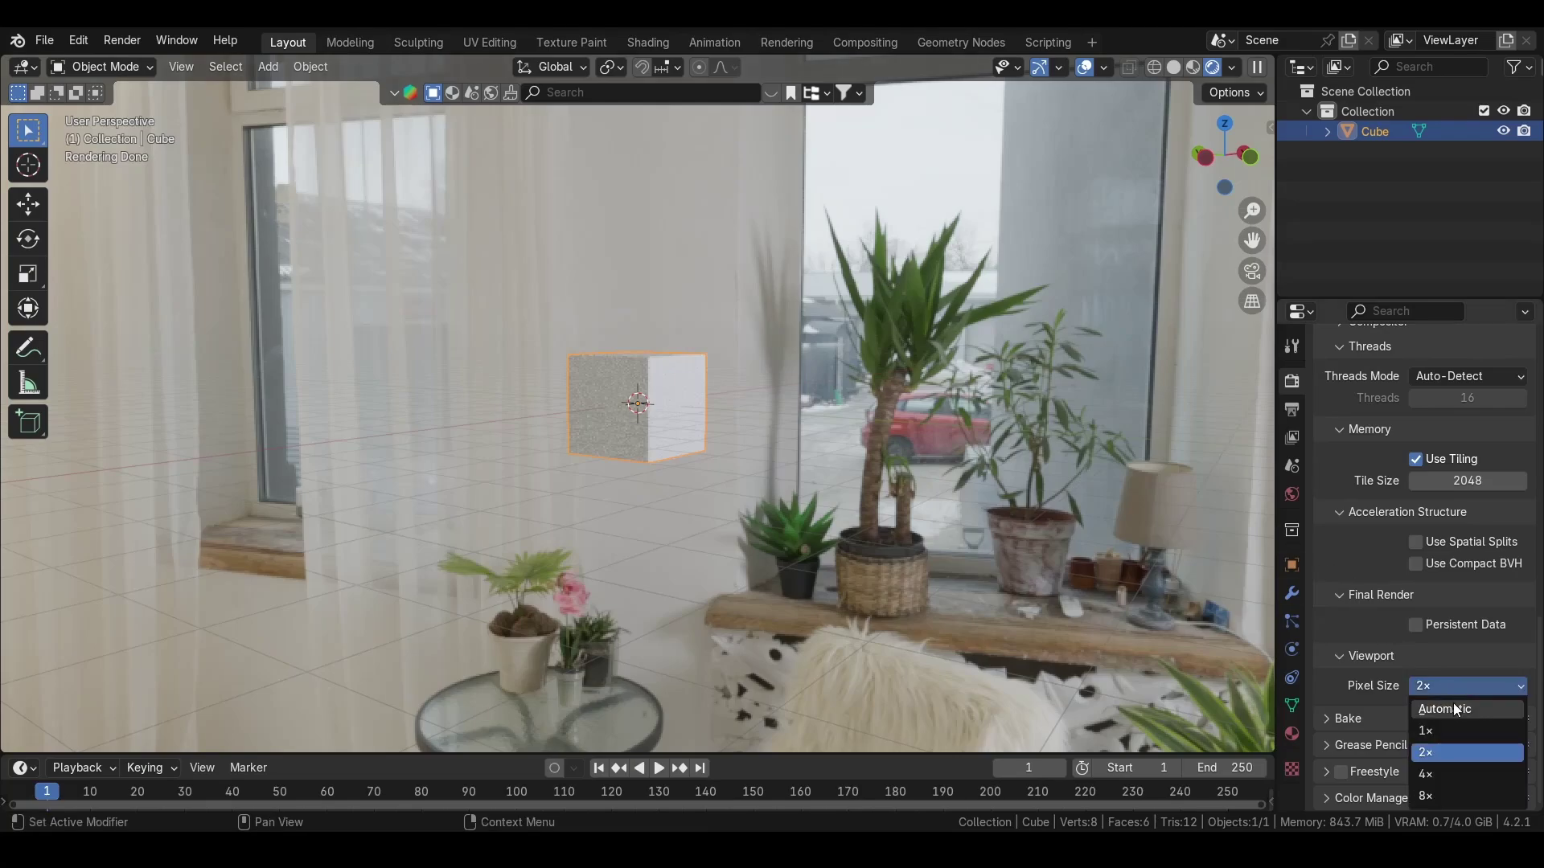
click(1460, 730)
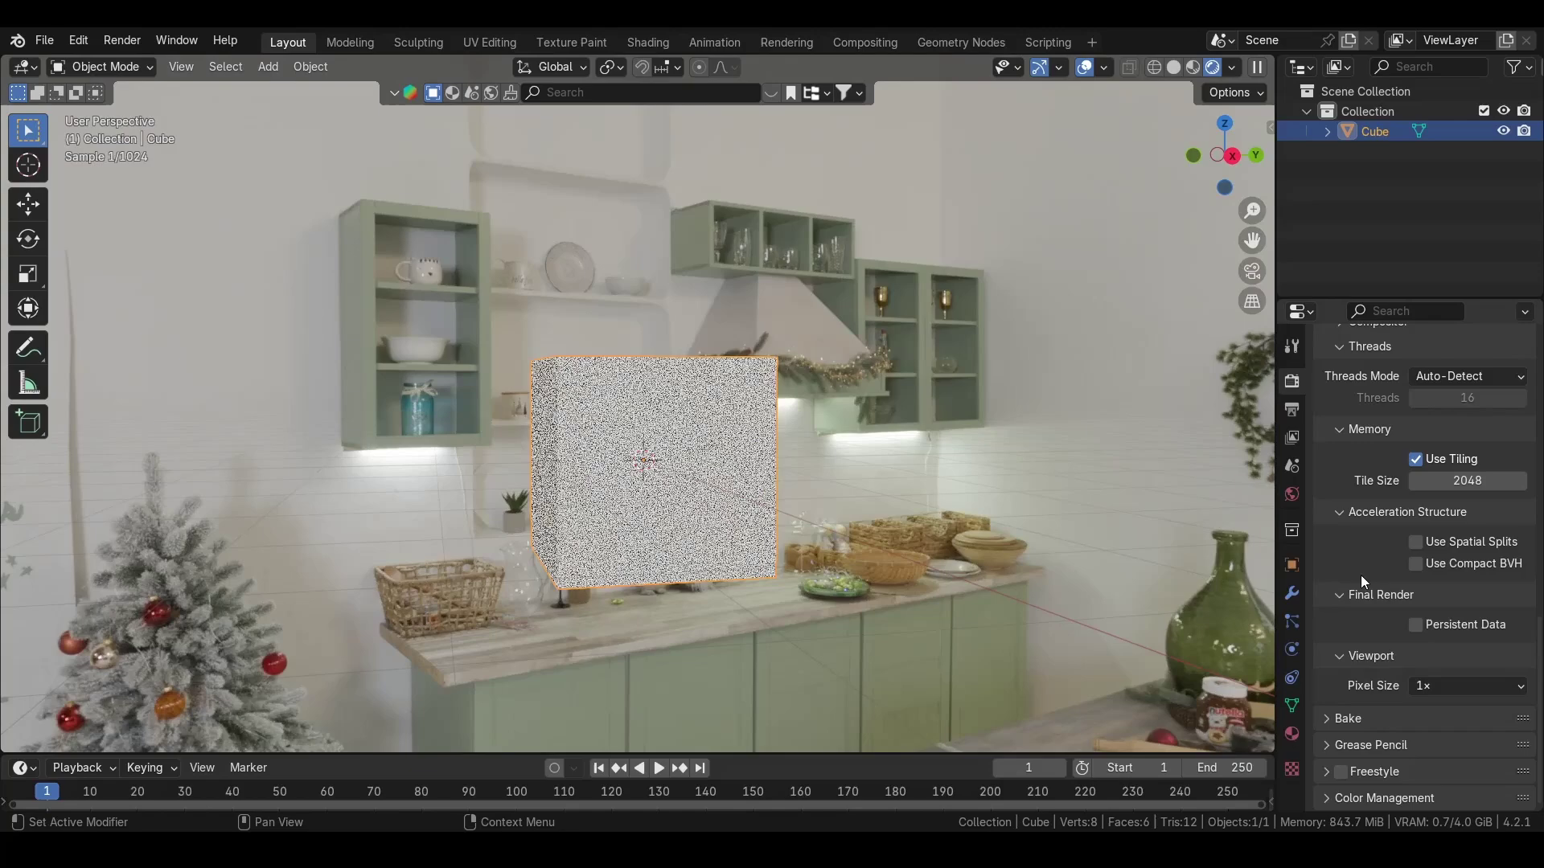
Try a viewport pixel size of 2×, then set it to 4× and inspect the rendered cube from another angle
click(1454, 687)
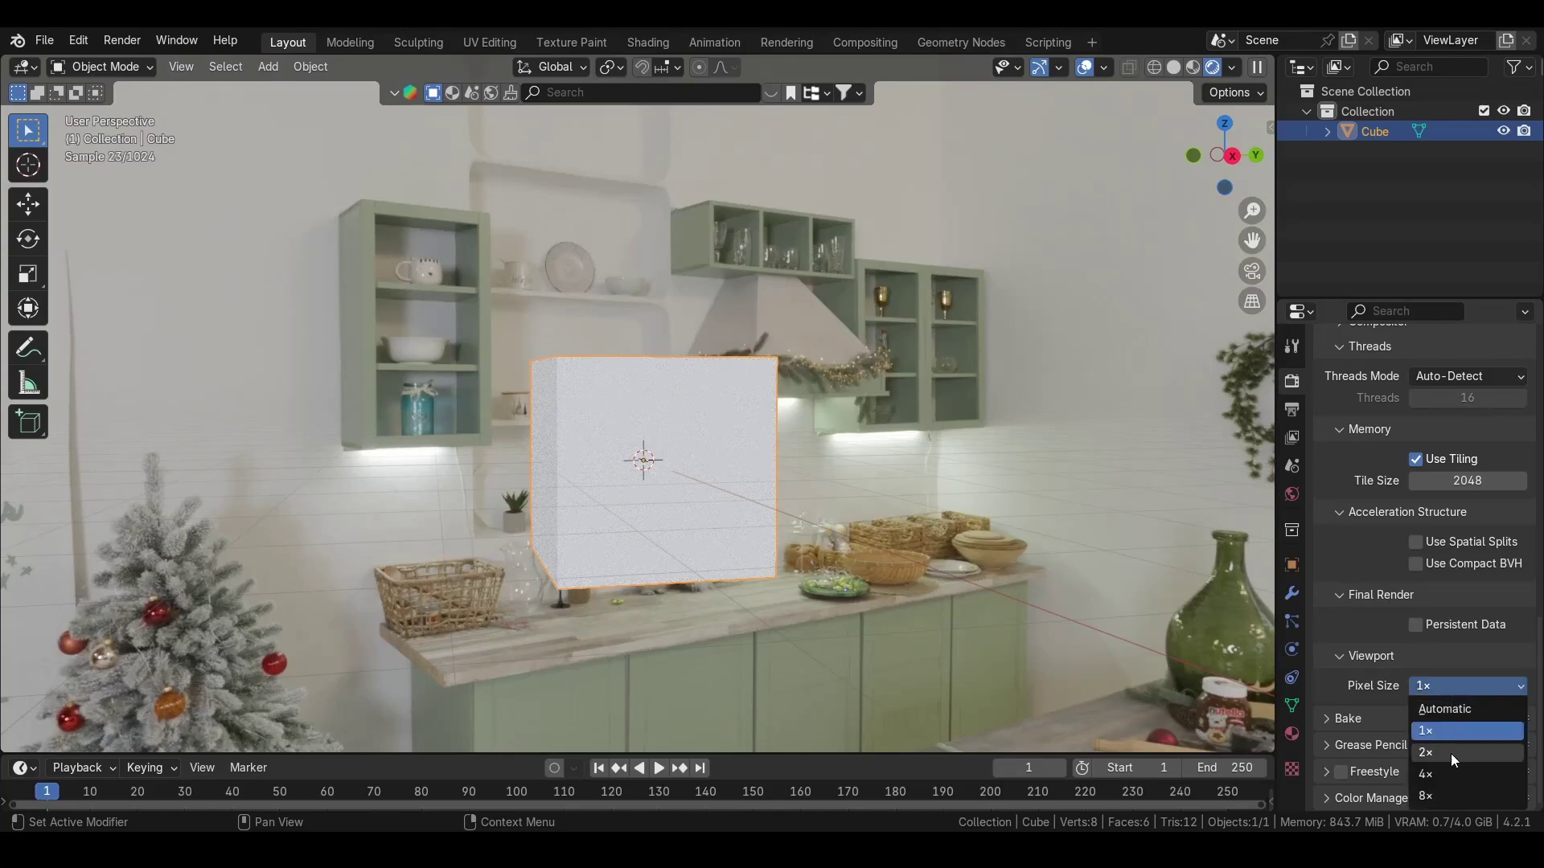
click(1445, 753)
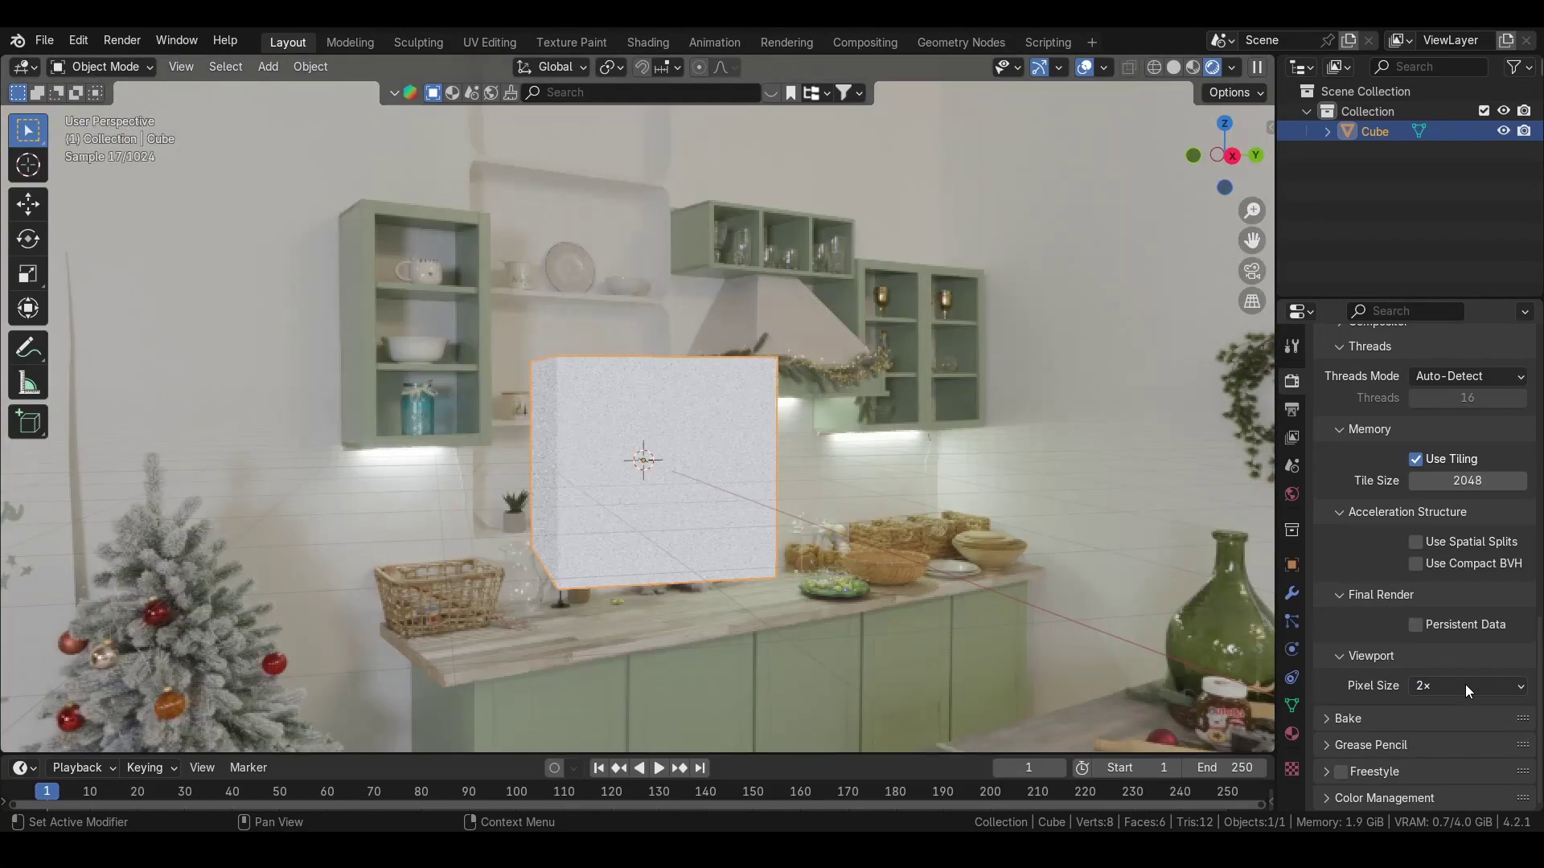
click(1465, 685)
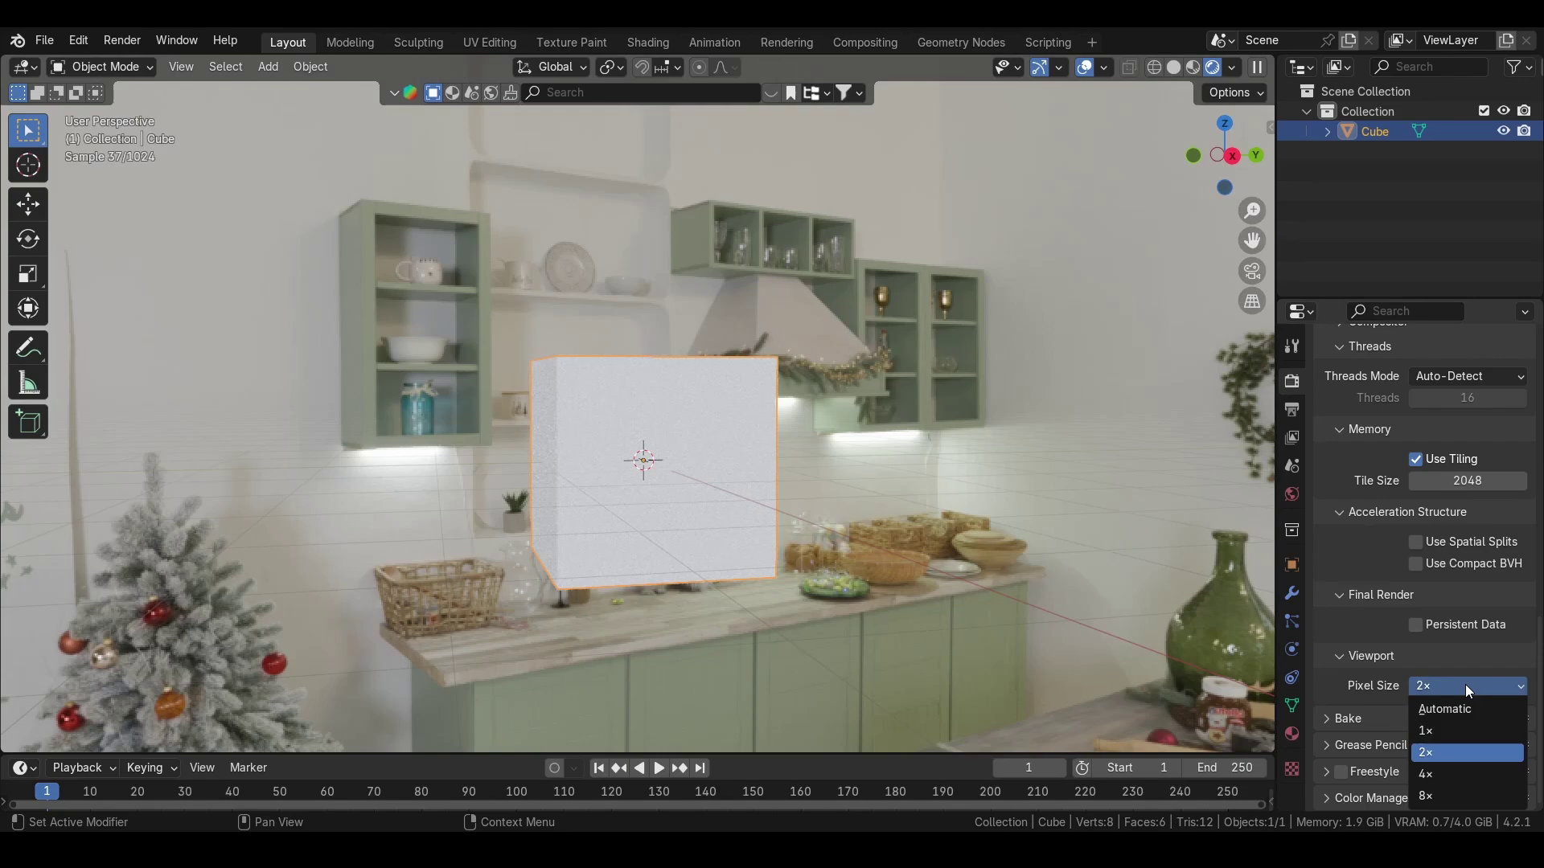
click(1459, 773)
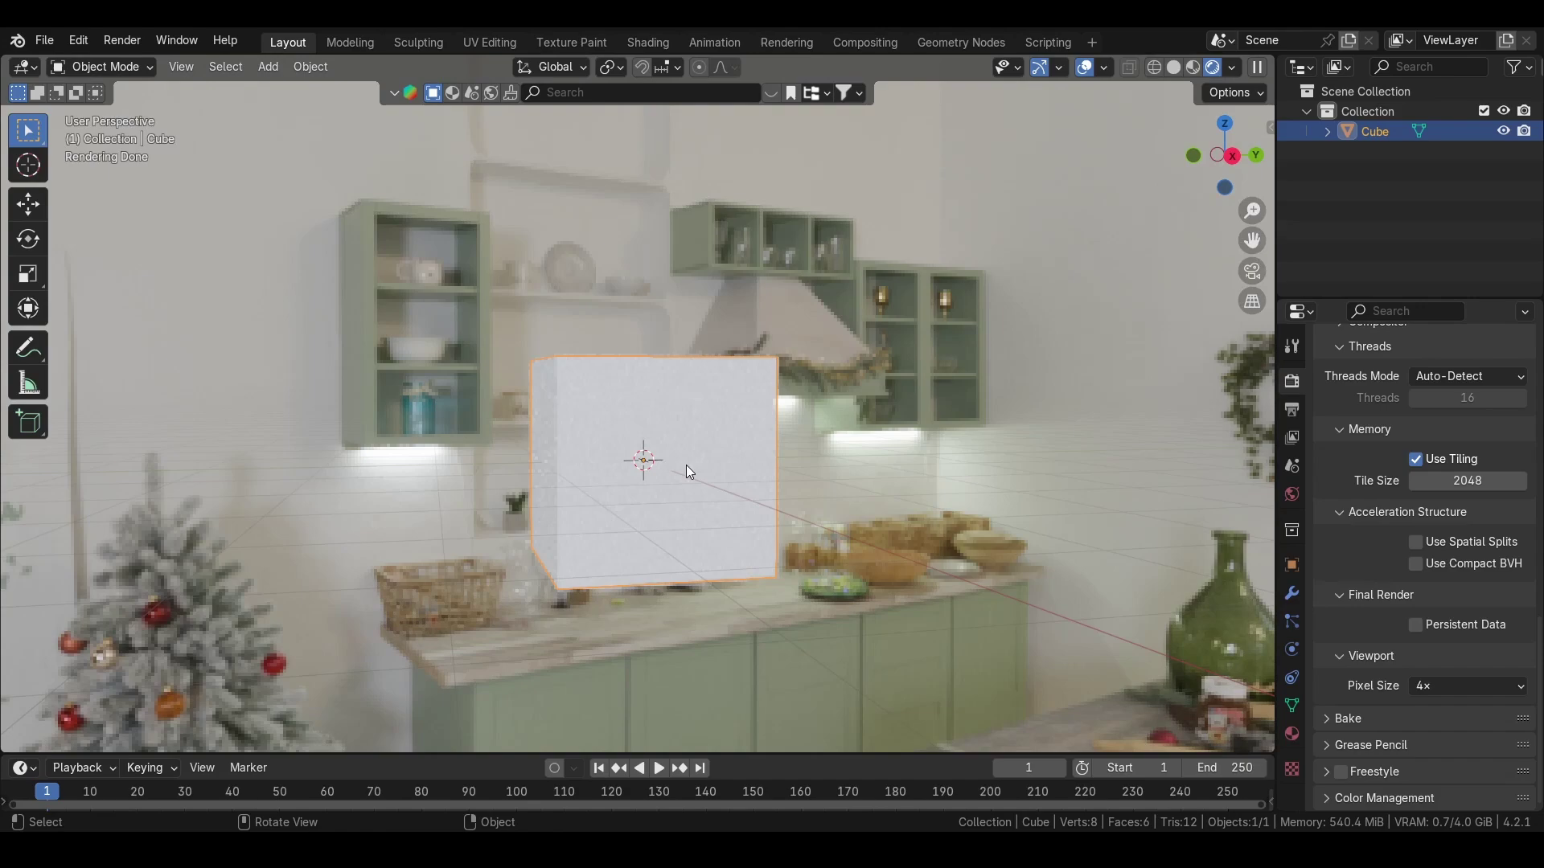
middle_drag(686, 465, 696, 484)
click(1460, 685)
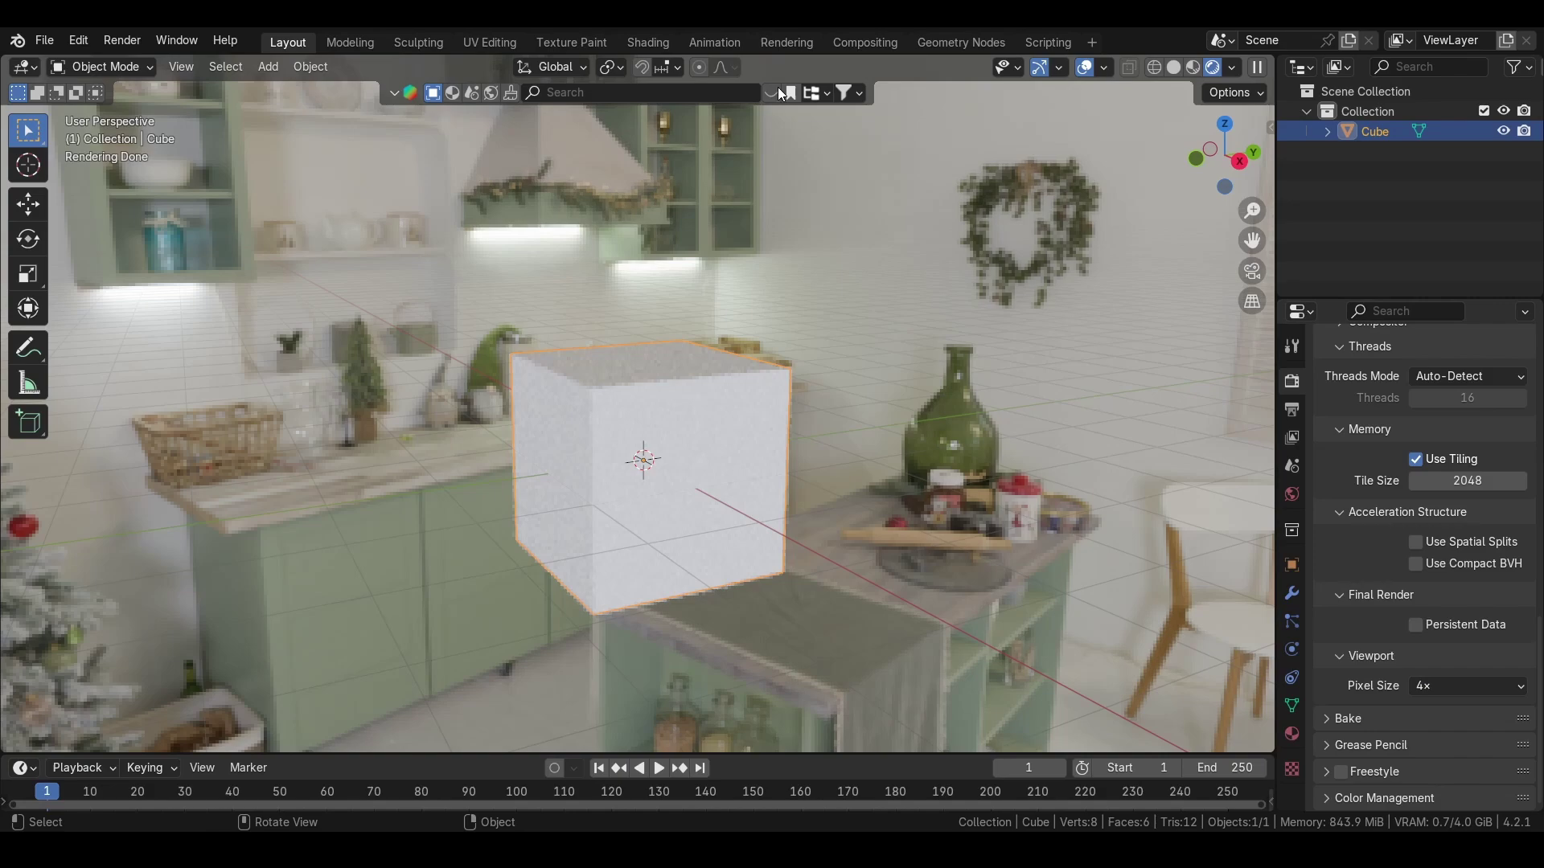
Set the Cycles render device to GPU Compute
scroll(1348, 552, up, 15)
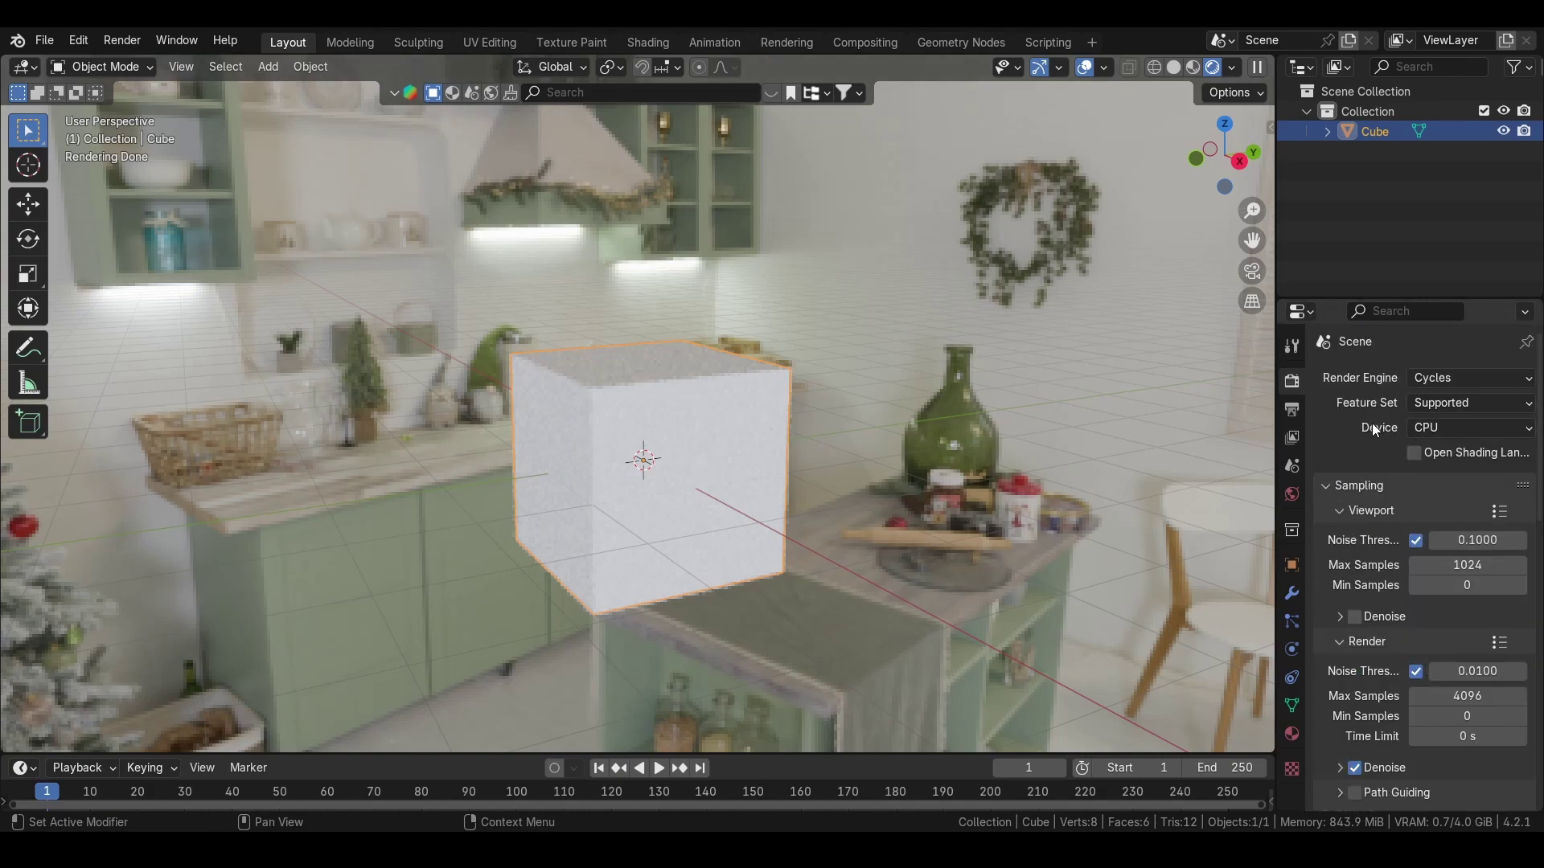
click(1487, 427)
click(1463, 470)
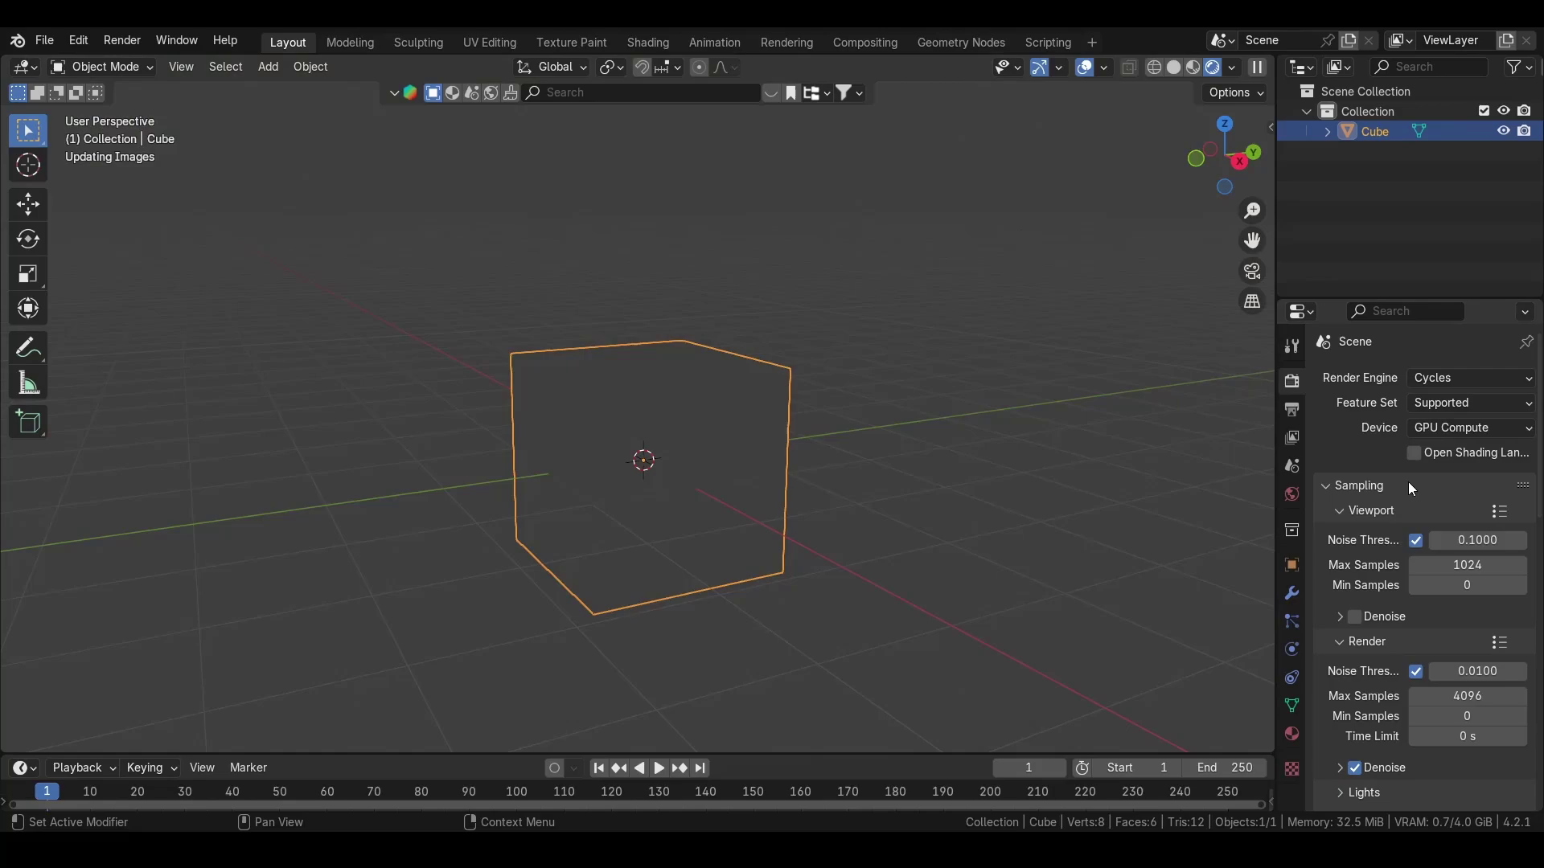
Expand the viewport and render denoise settings and enable GPU use for the final render's denoiser
scroll(1344, 607, down, 5)
click(1340, 456)
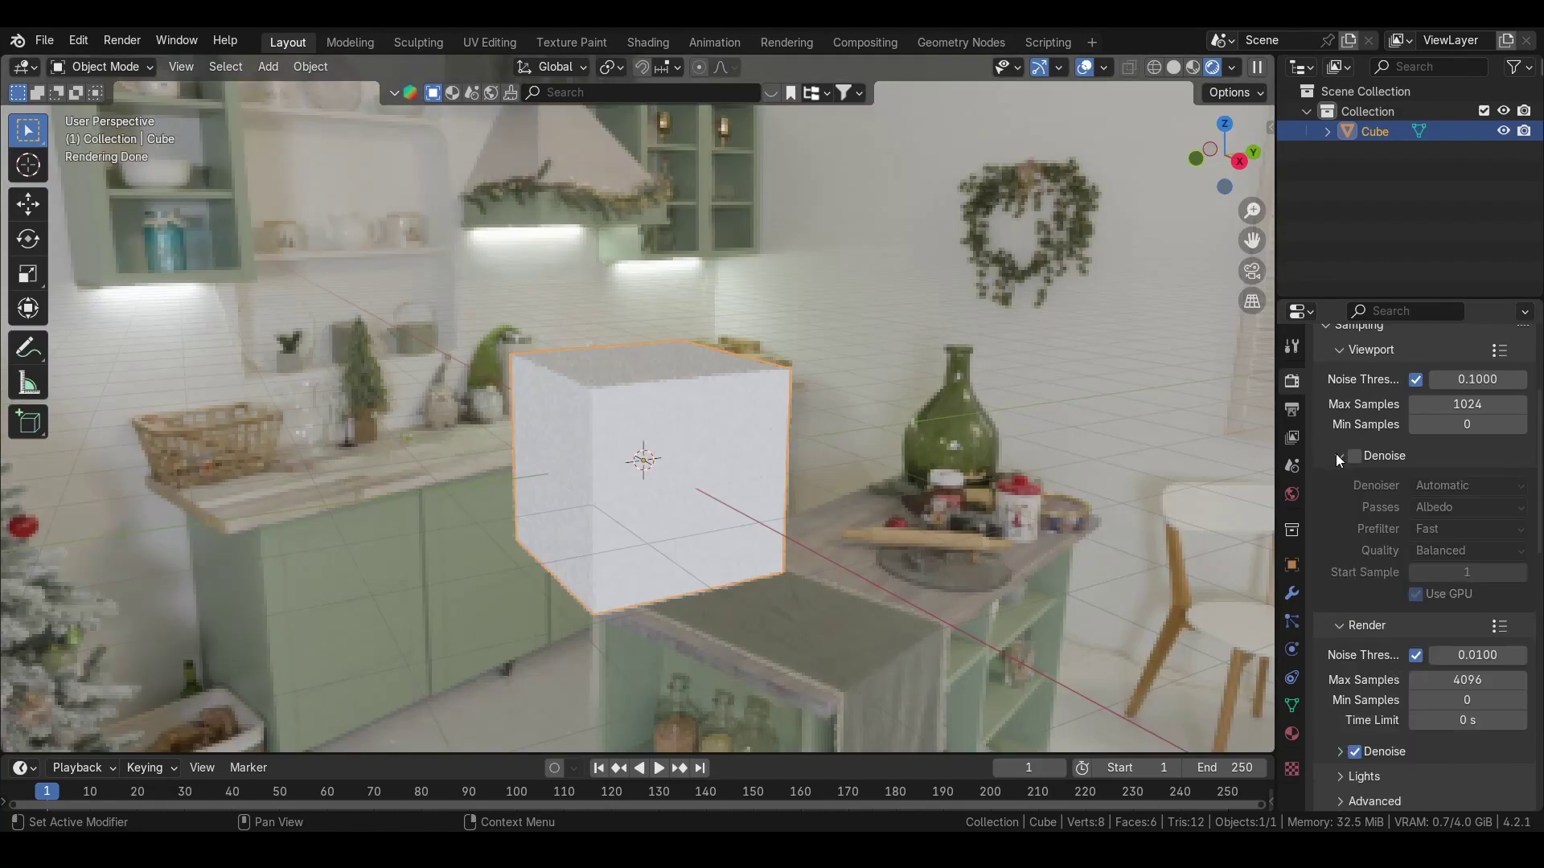
click(1340, 752)
scroll(1369, 703, down, 6)
click(1417, 668)
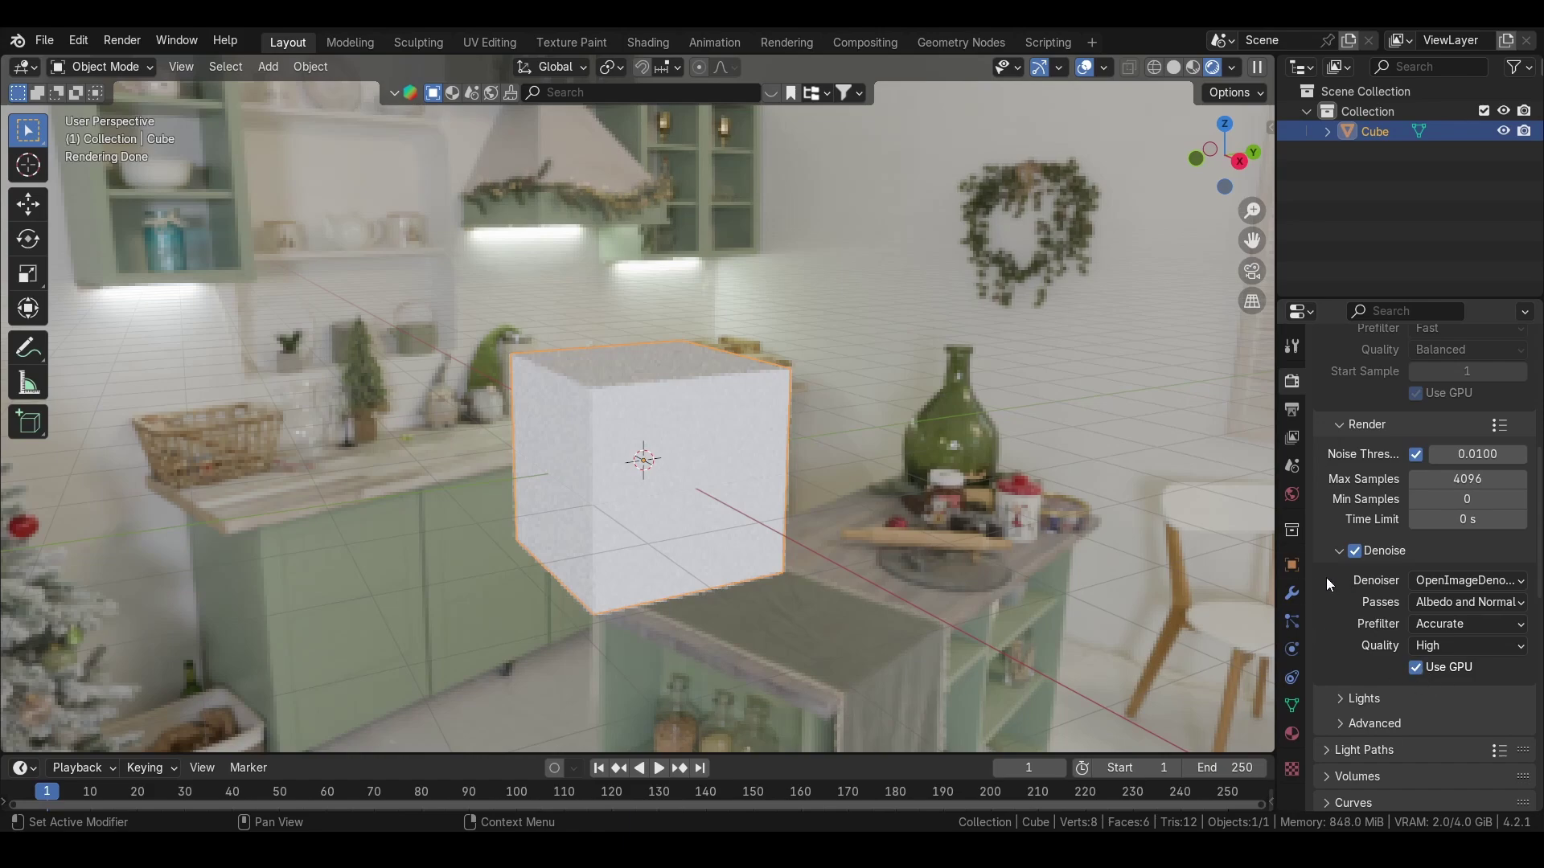
Try viewport denoising on the rendered cube, compare it from another angle, and switch the denoising off again
scroll(1335, 563, up, 7)
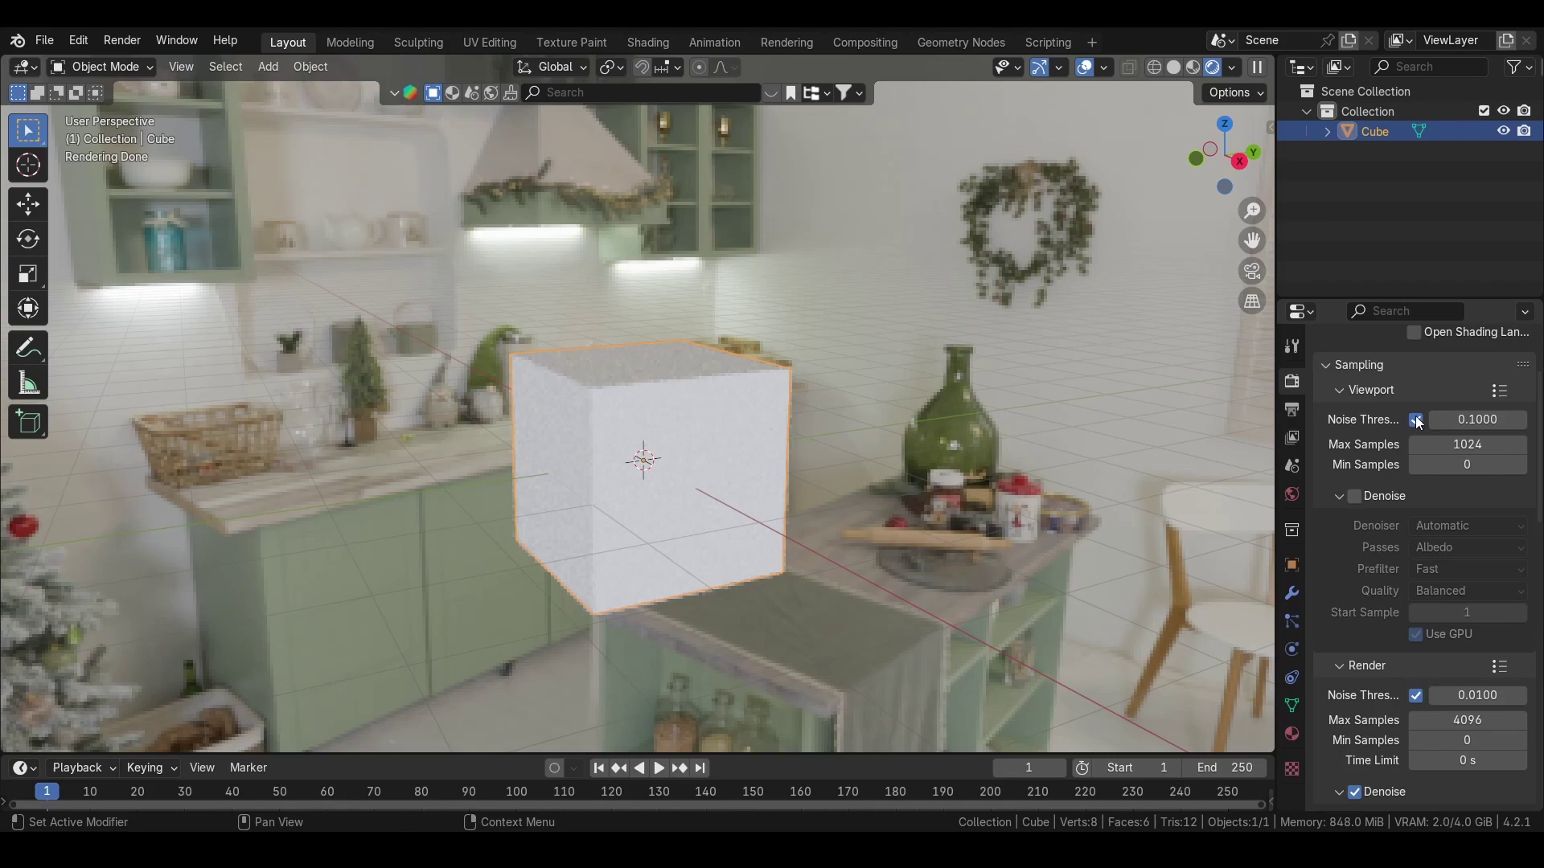
click(1356, 497)
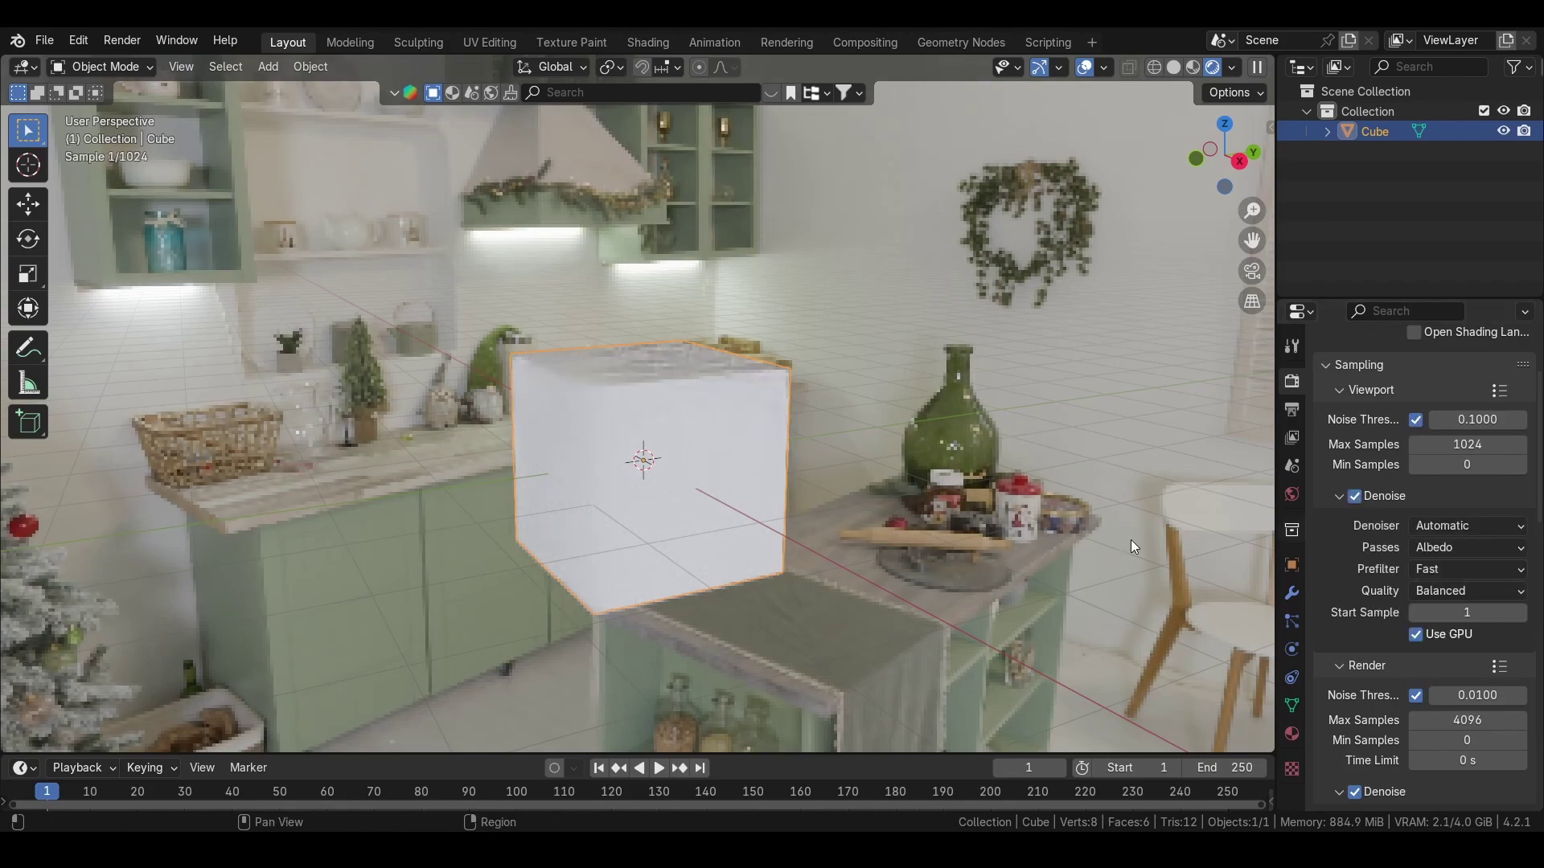
middle_drag(667, 412, 743, 409)
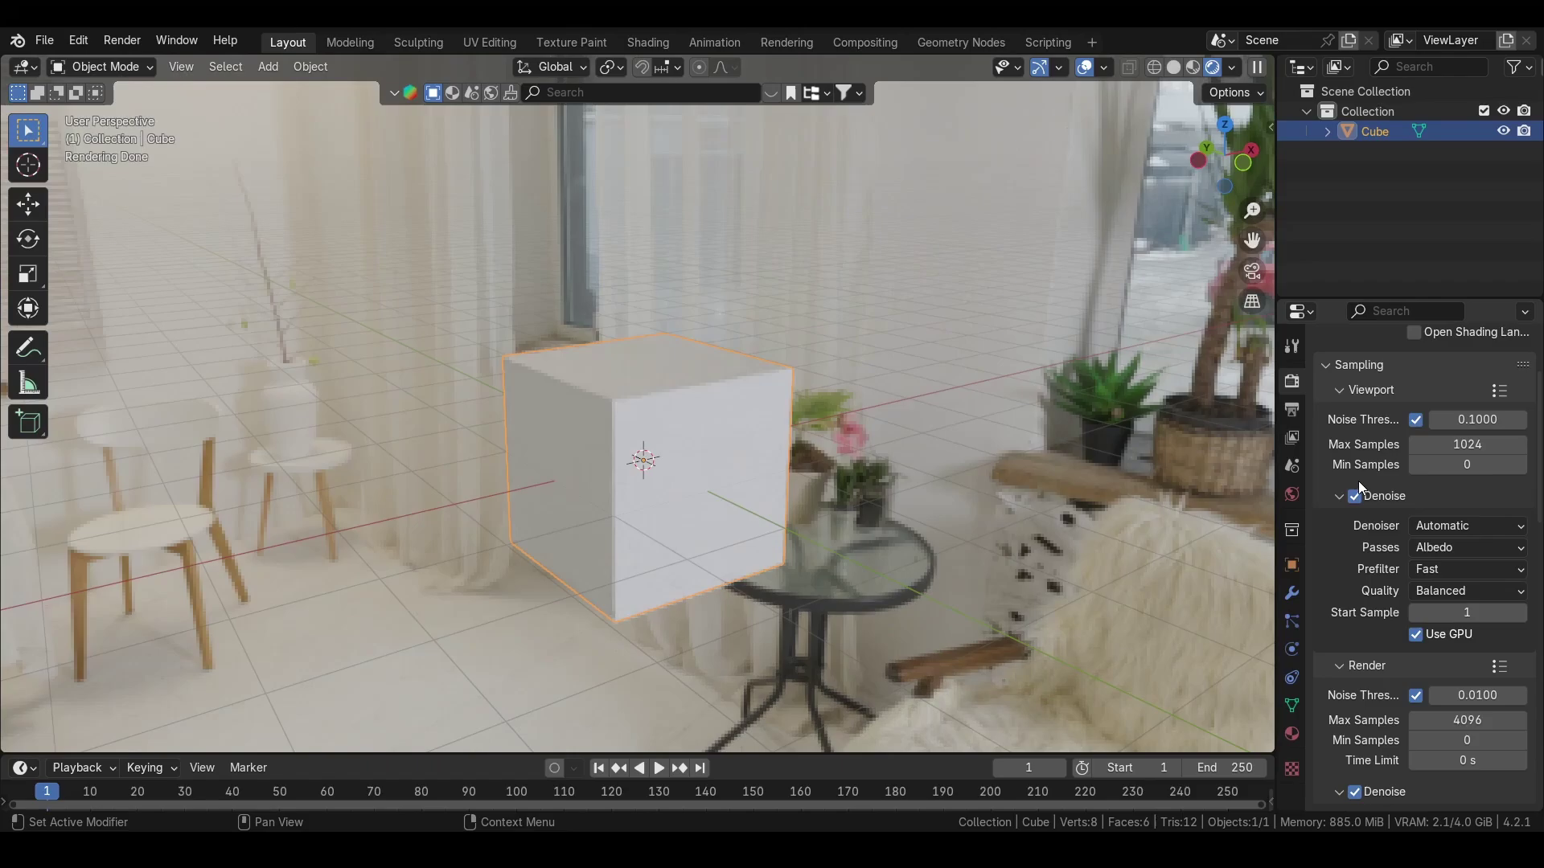
click(1356, 497)
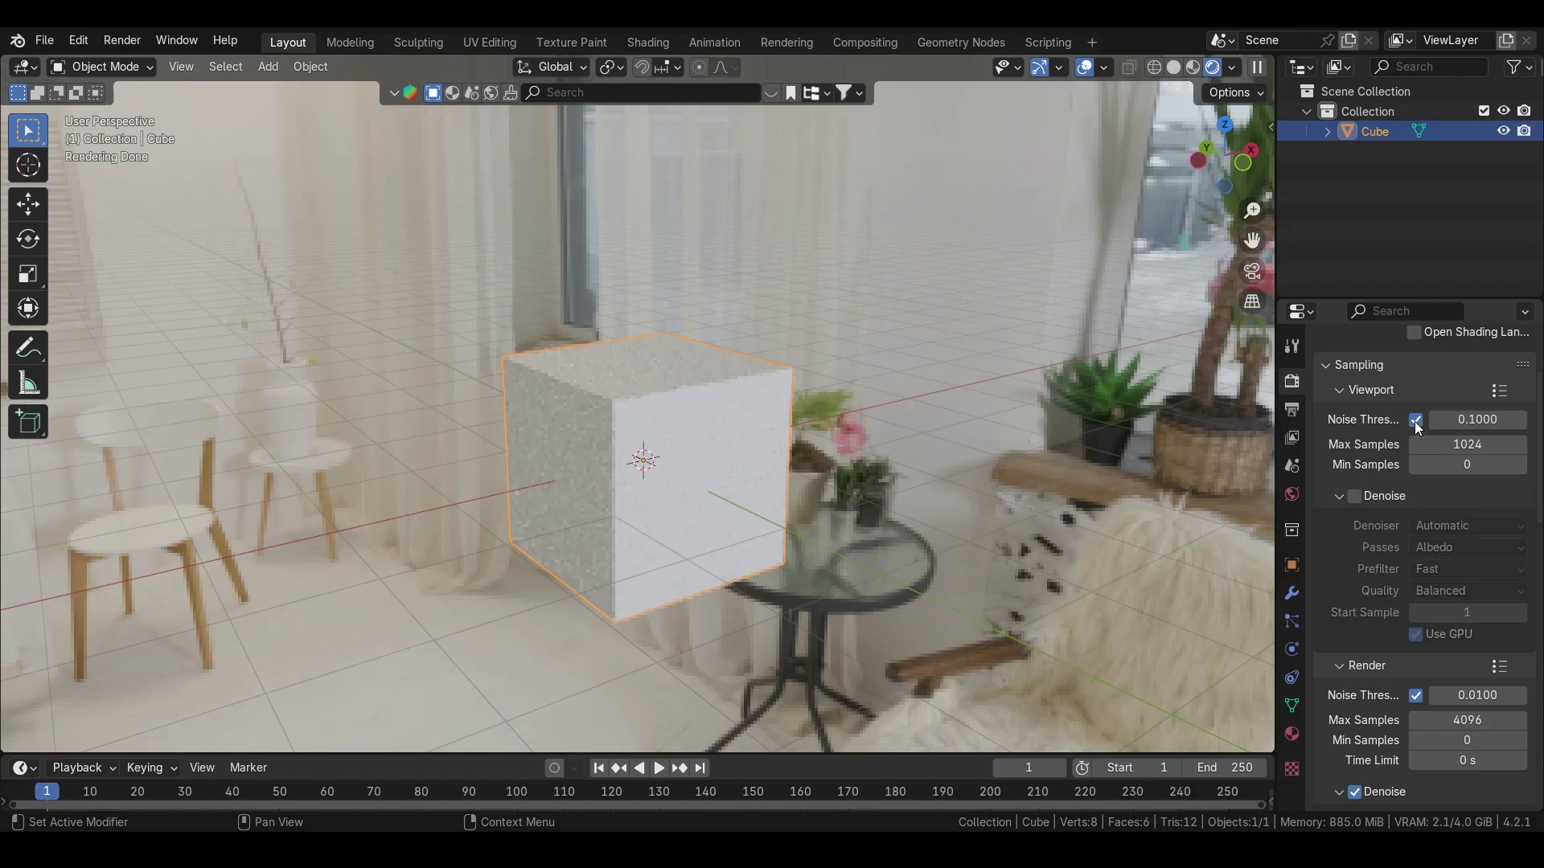
Disable the viewport noise threshold, inspect the cube from another angle, and set the viewport samples to 100
click(1415, 420)
middle_drag(796, 460, 707, 418)
click(1493, 440)
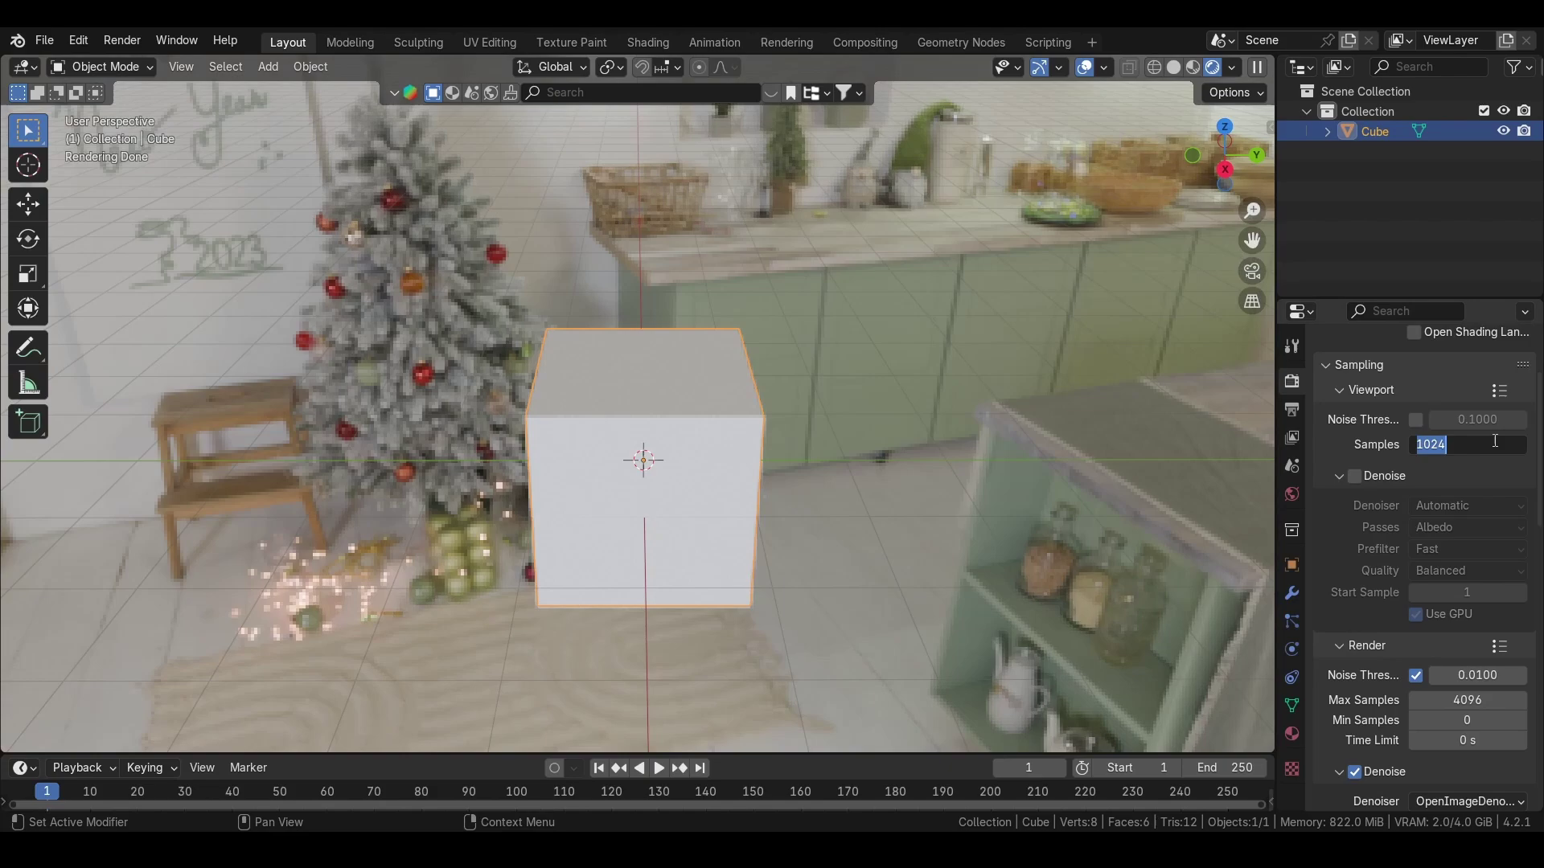
text(100)
key(Return)
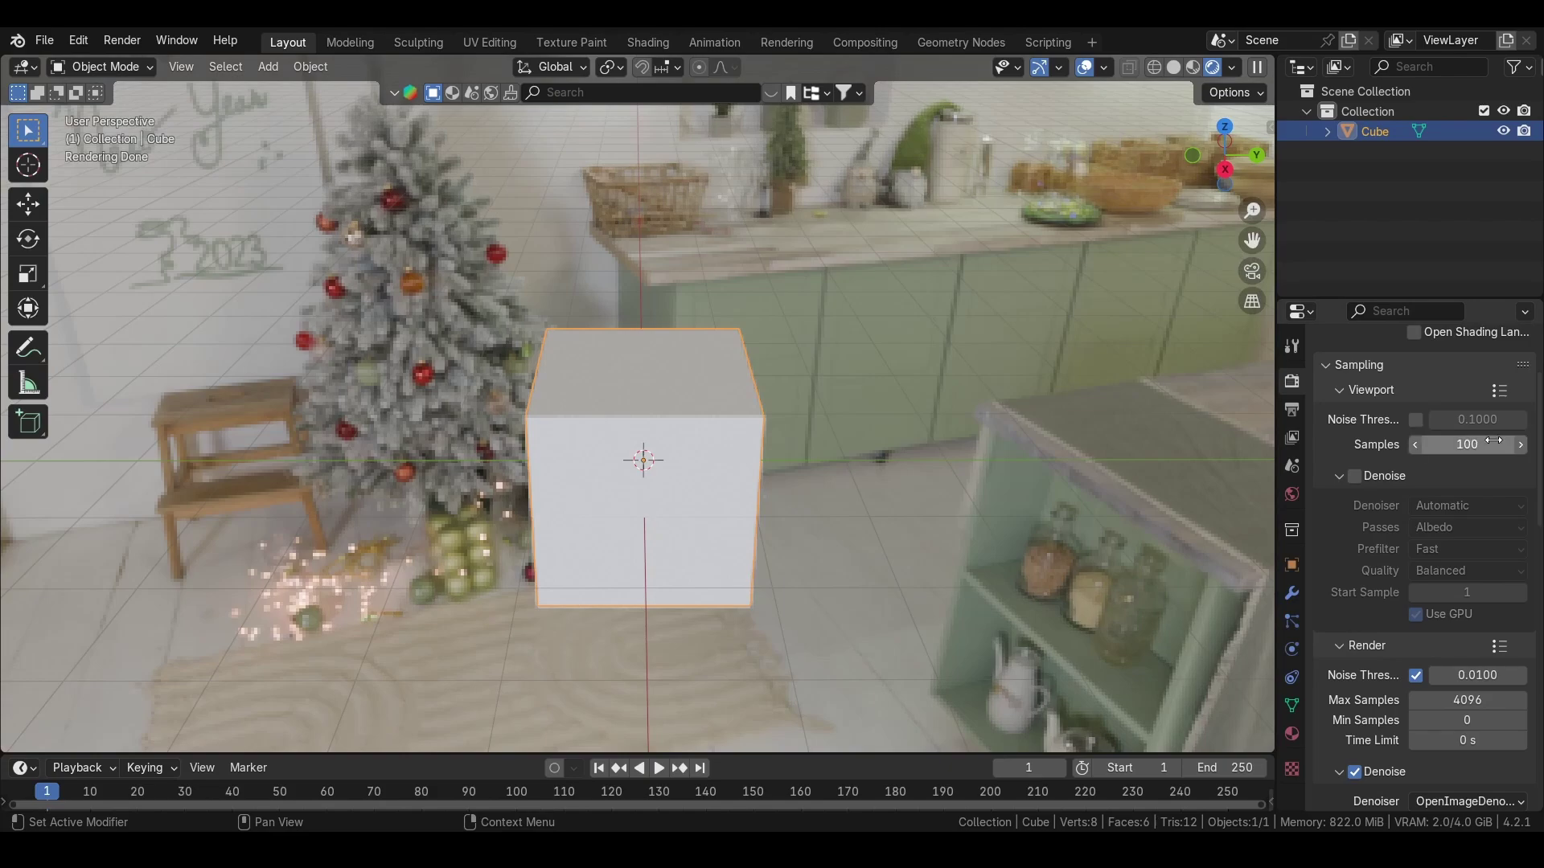
Set the viewport samples to 10 and inspect the rendered cube from another angle
click(1493, 440)
text(10)
key(Return)
middle_drag(888, 513, 697, 417)
scroll(1339, 527, down, 2)
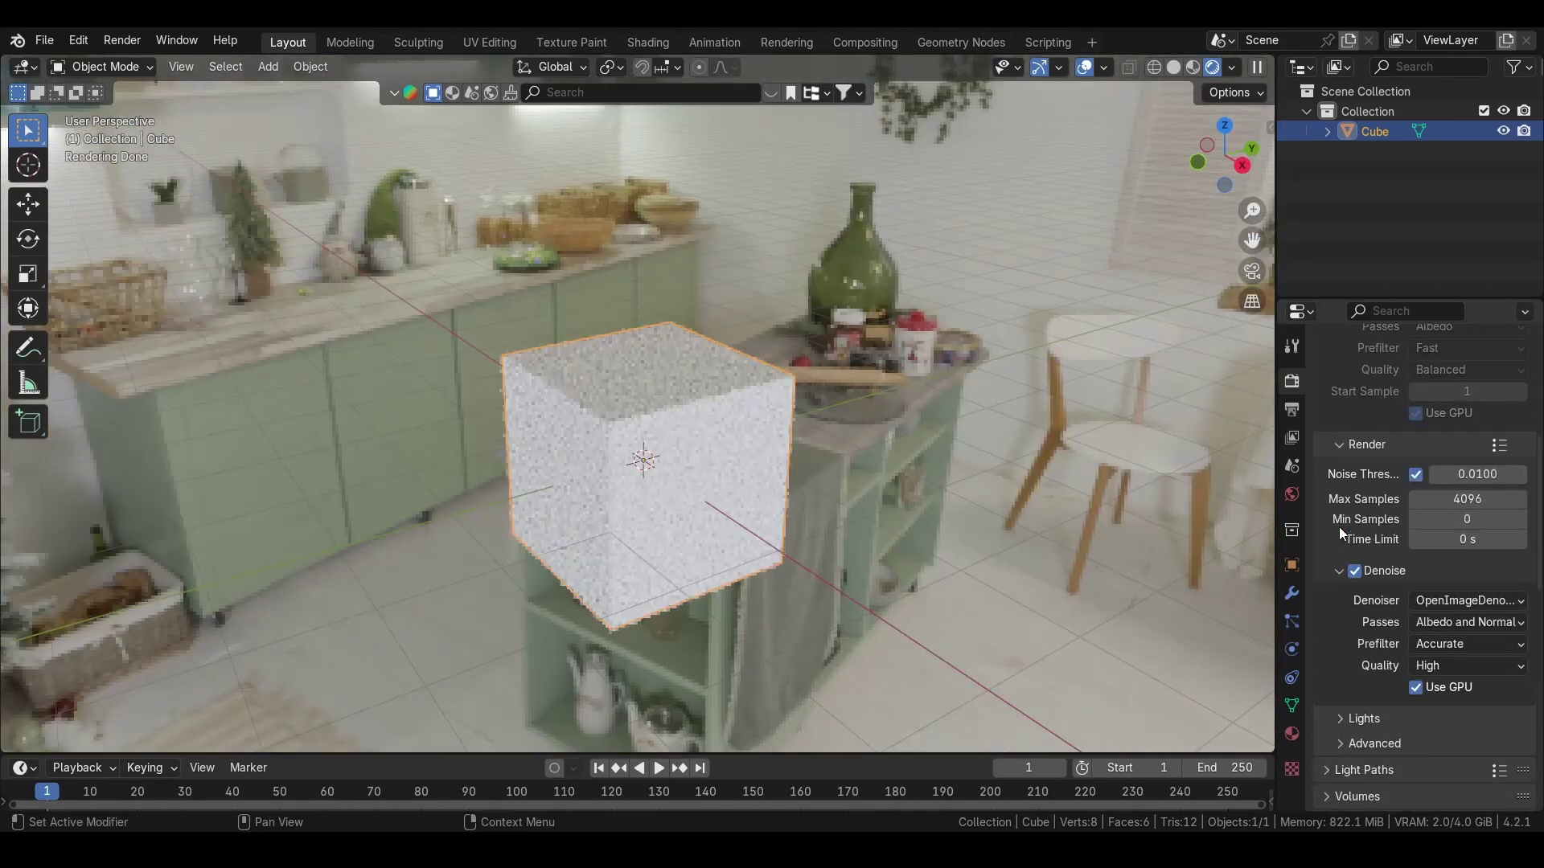
scroll(1337, 533, up, 4)
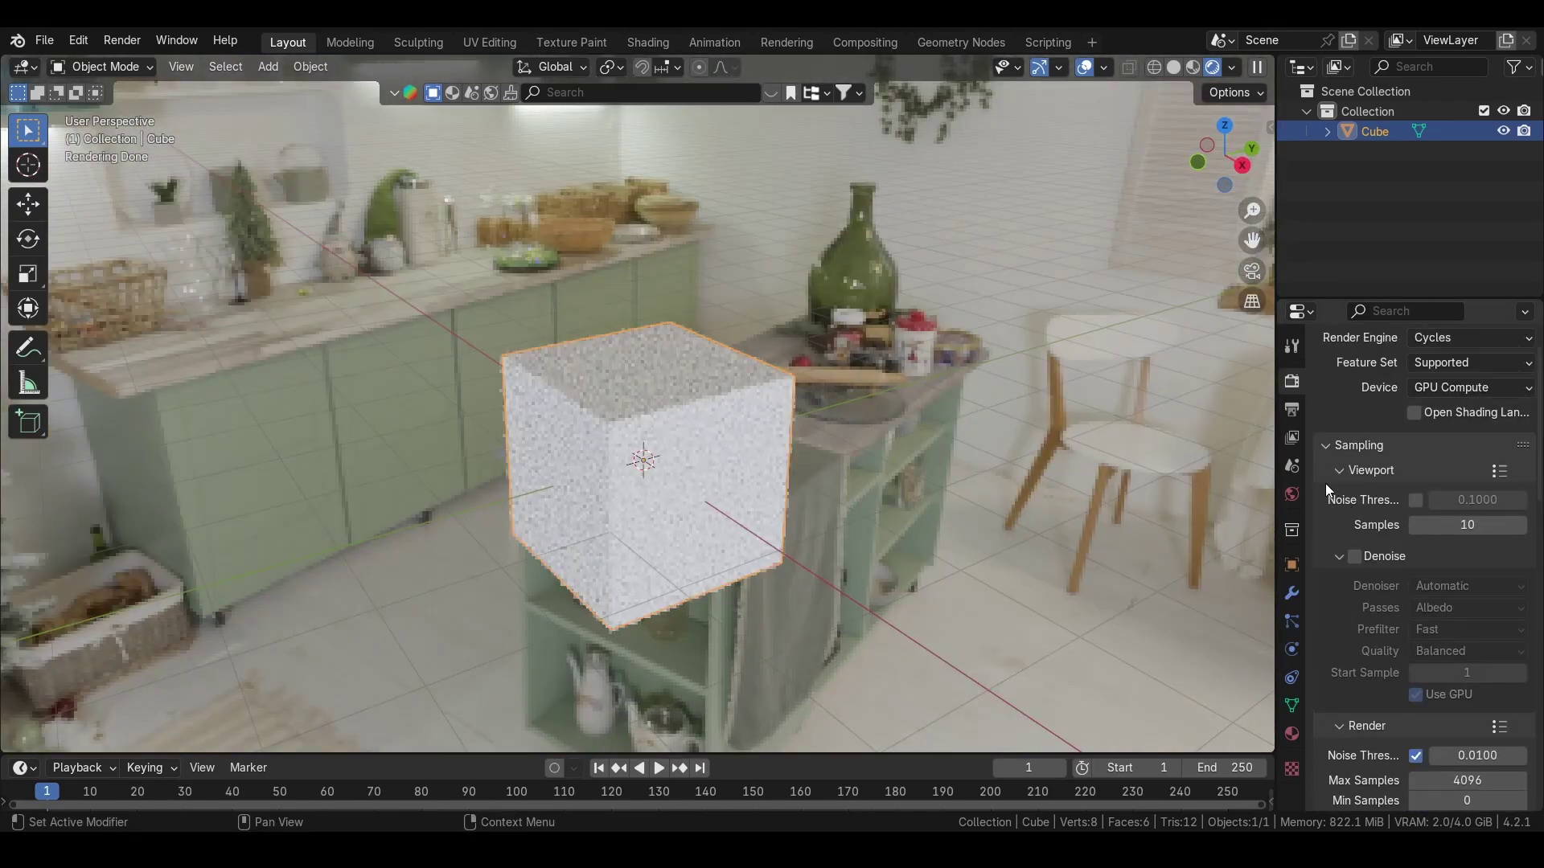
Enable viewport denoising, review the available denoisers, and choose Automatic
click(1356, 558)
click(1489, 585)
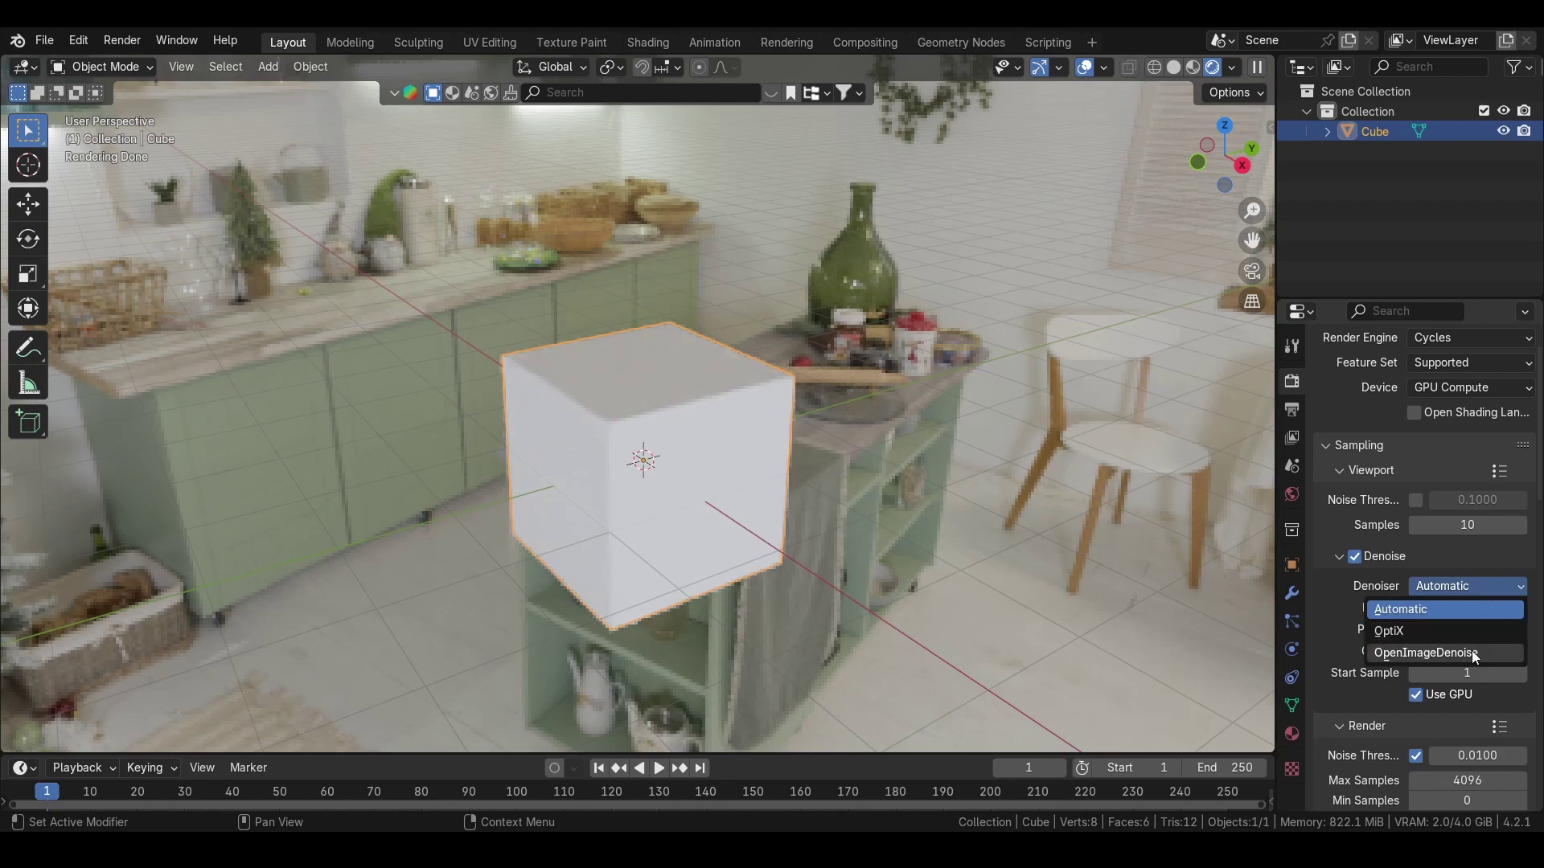
key(Escape)
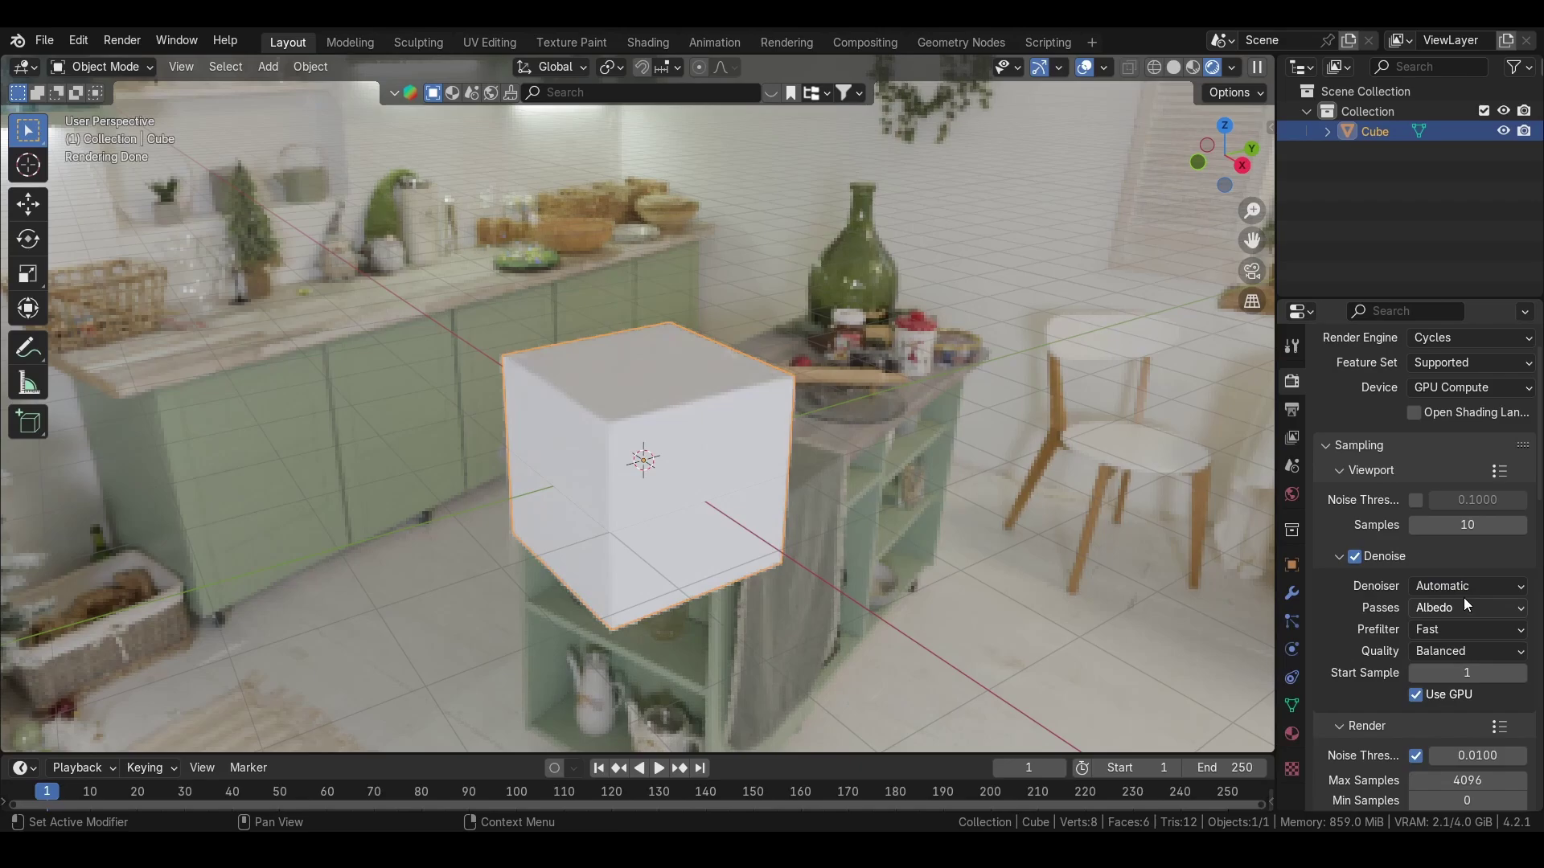
click(1462, 587)
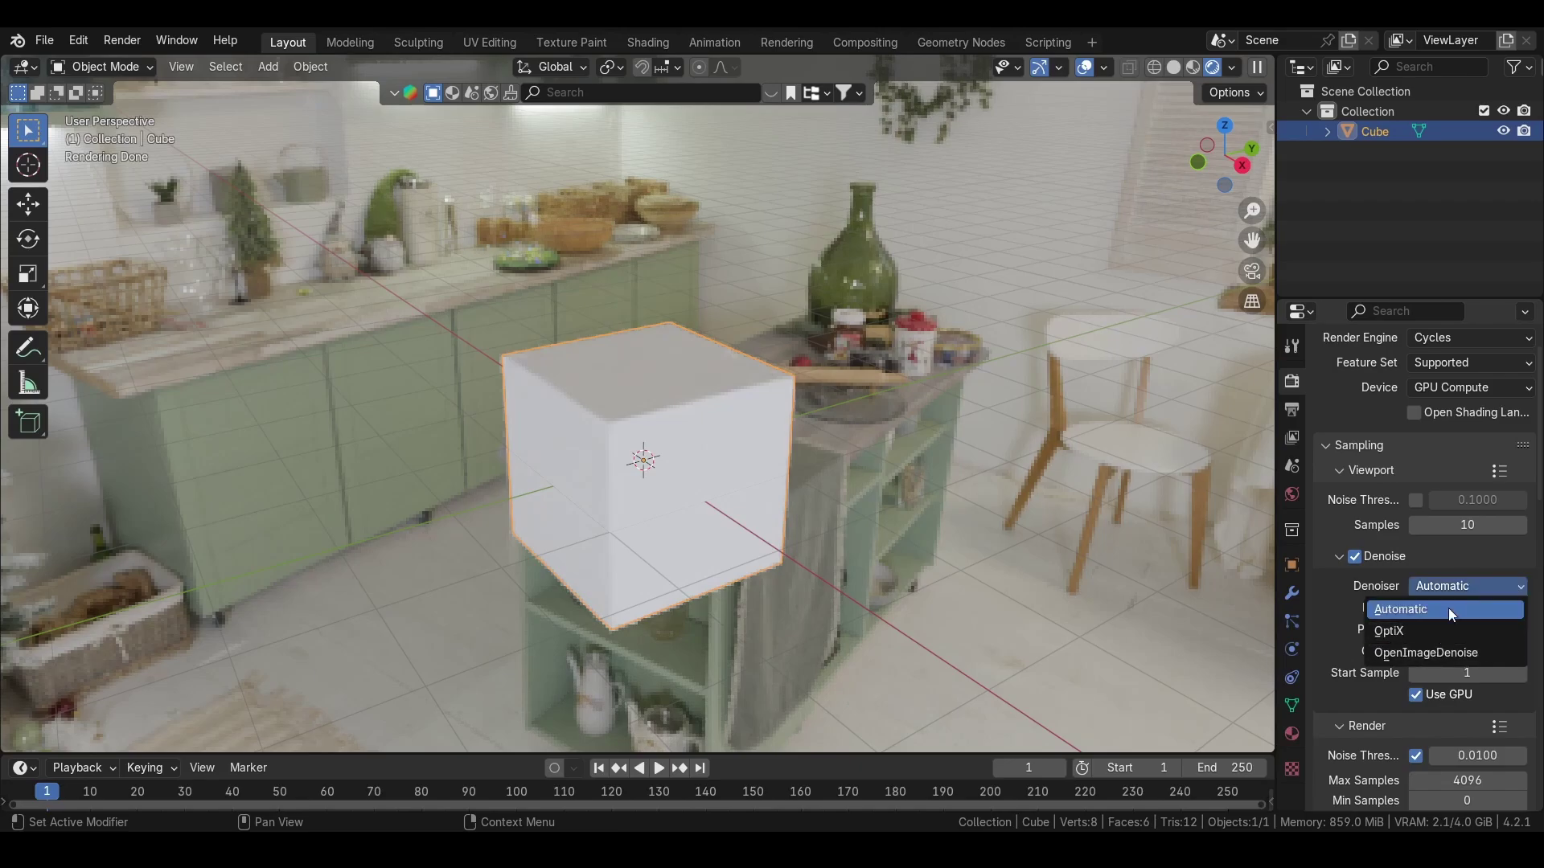
click(1449, 607)
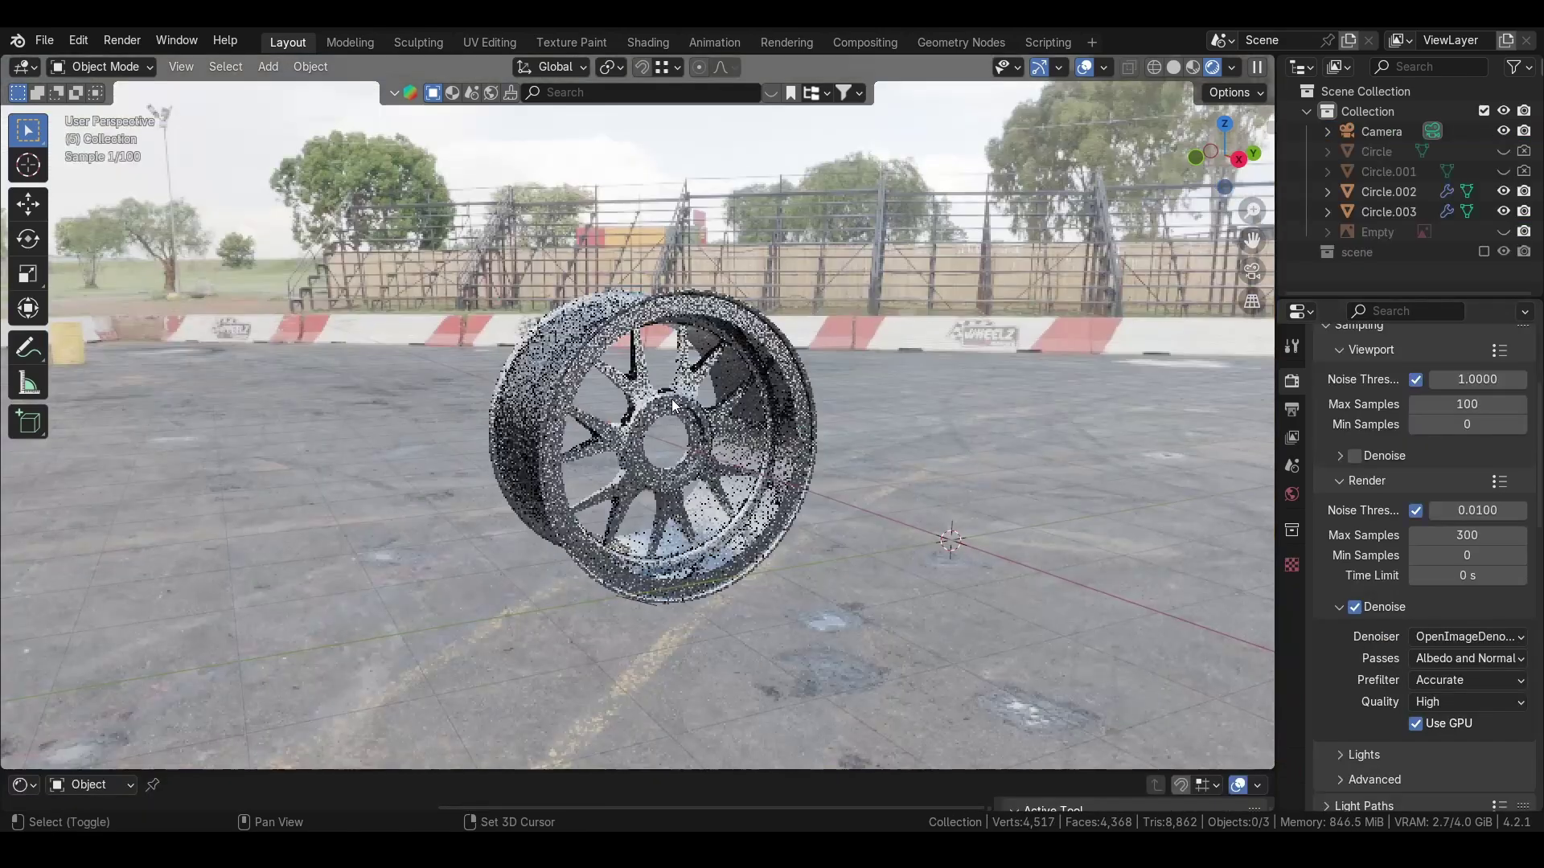
Expand the Film settings in the wheel rim scene and make the render background transparent
middle_drag(948, 541, 677, 437)
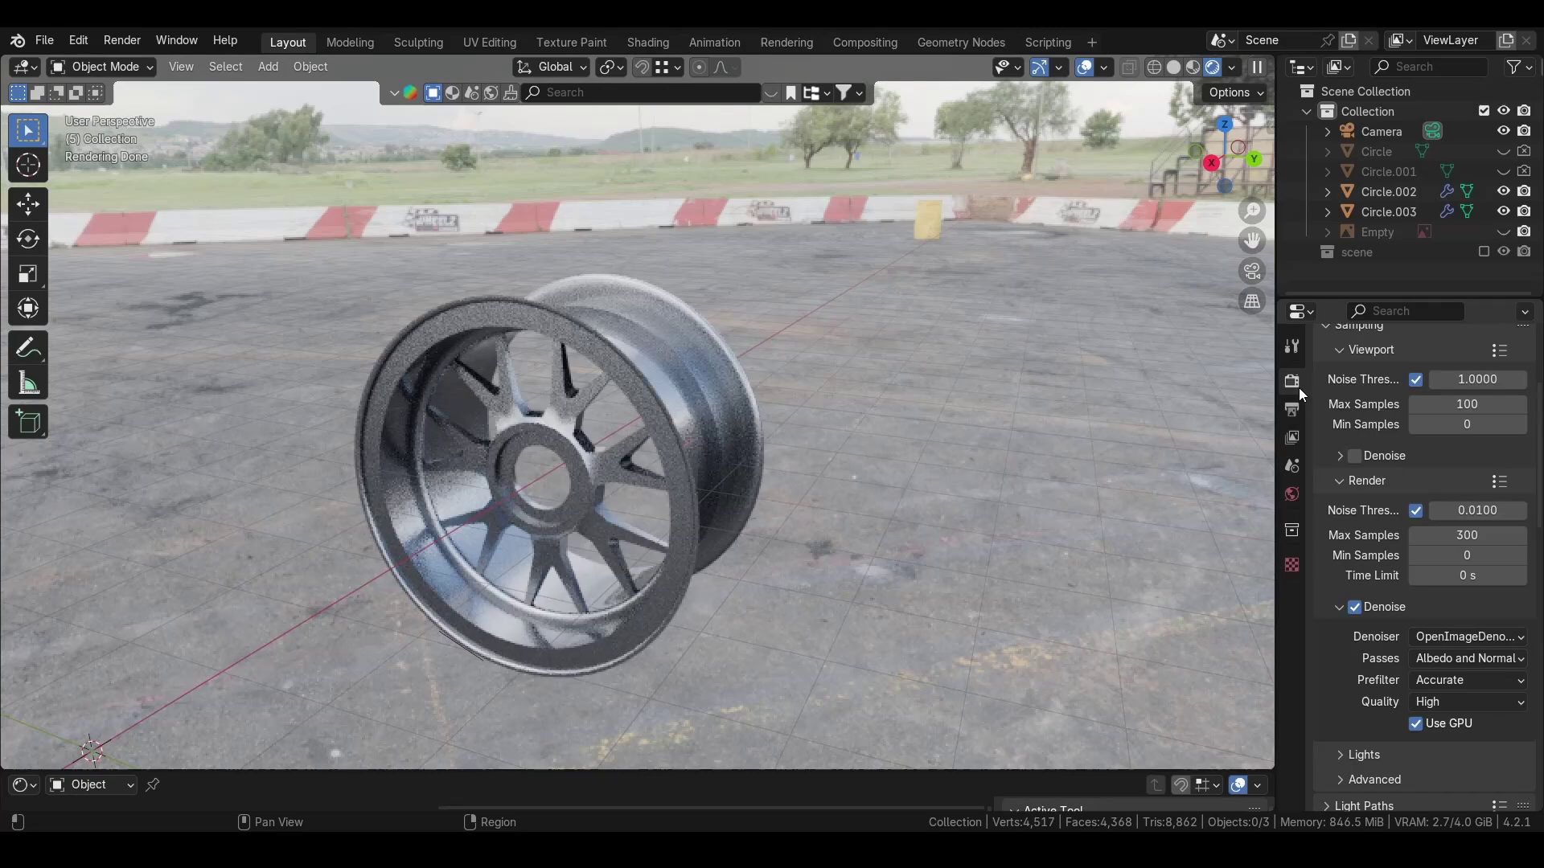
scroll(1363, 635, down, 3)
scroll(1359, 627, down, 8)
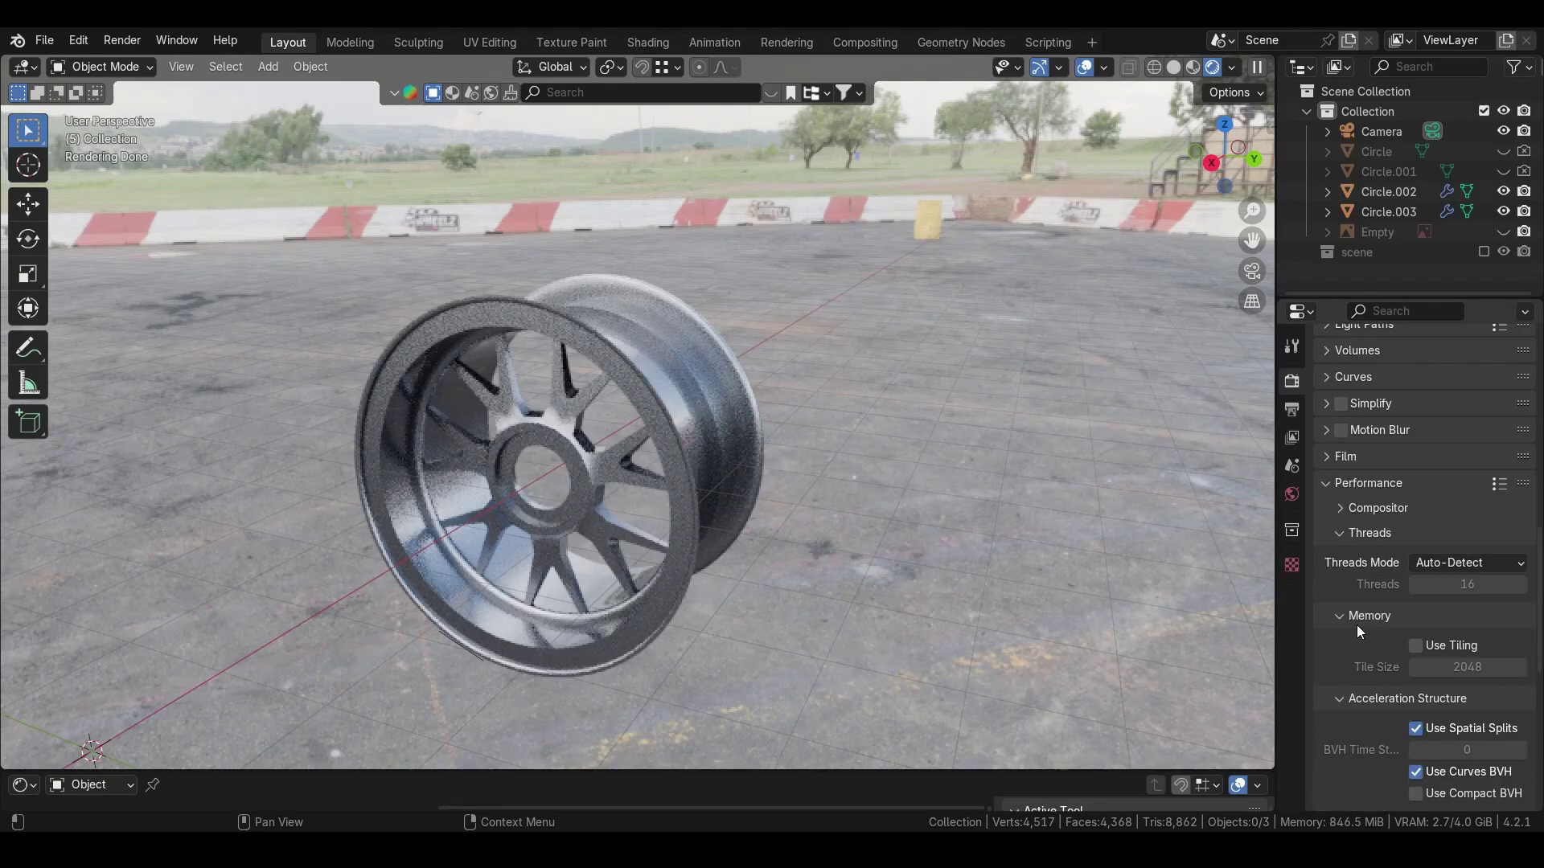
scroll(1334, 595, down, 4)
scroll(1338, 591, up, 6)
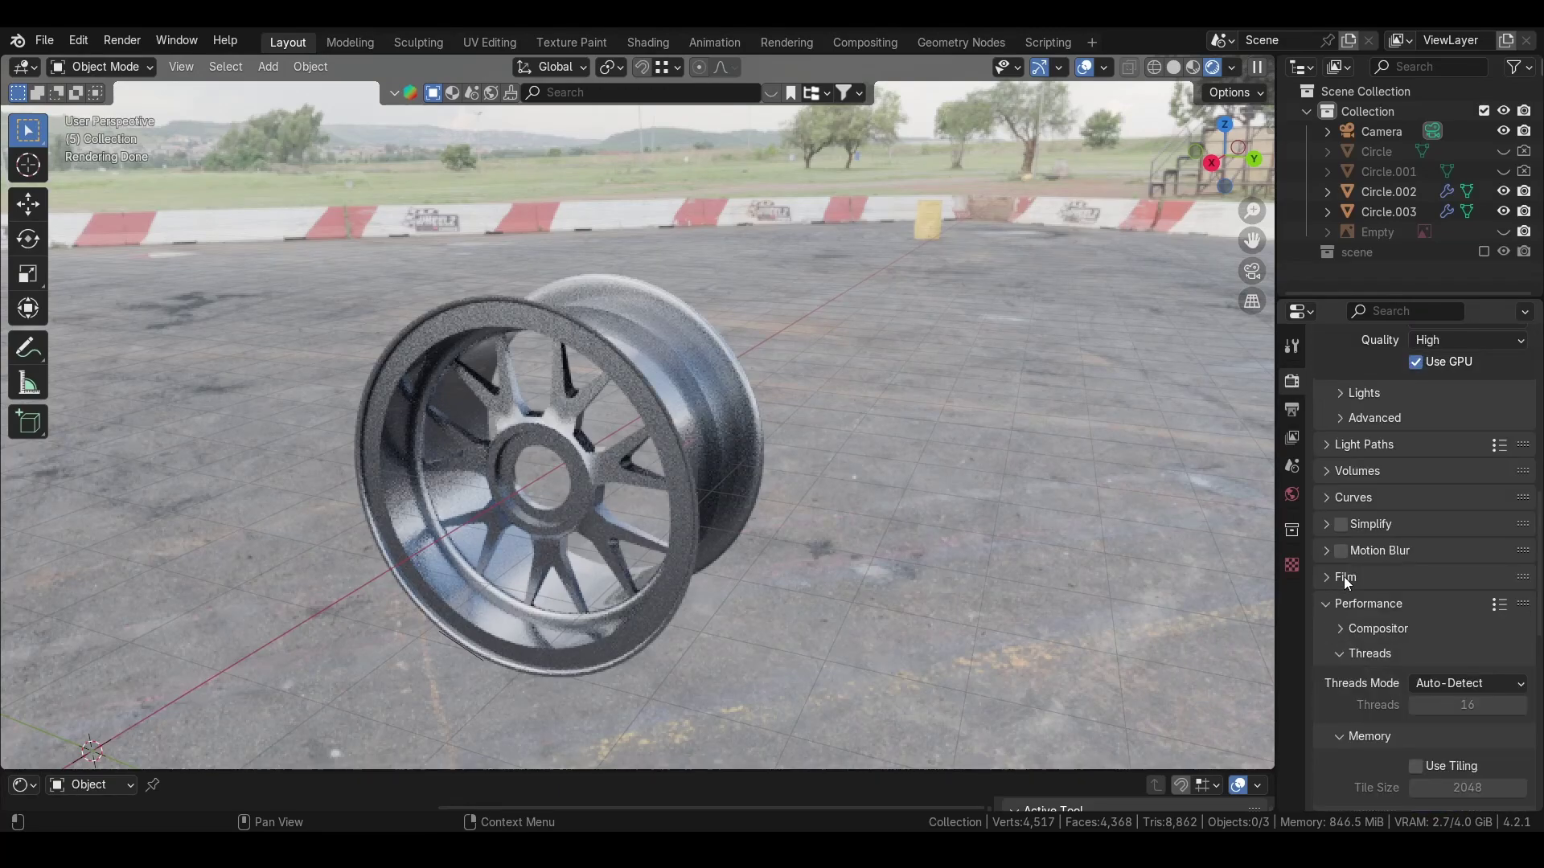
click(1343, 576)
scroll(1339, 583, down, 6)
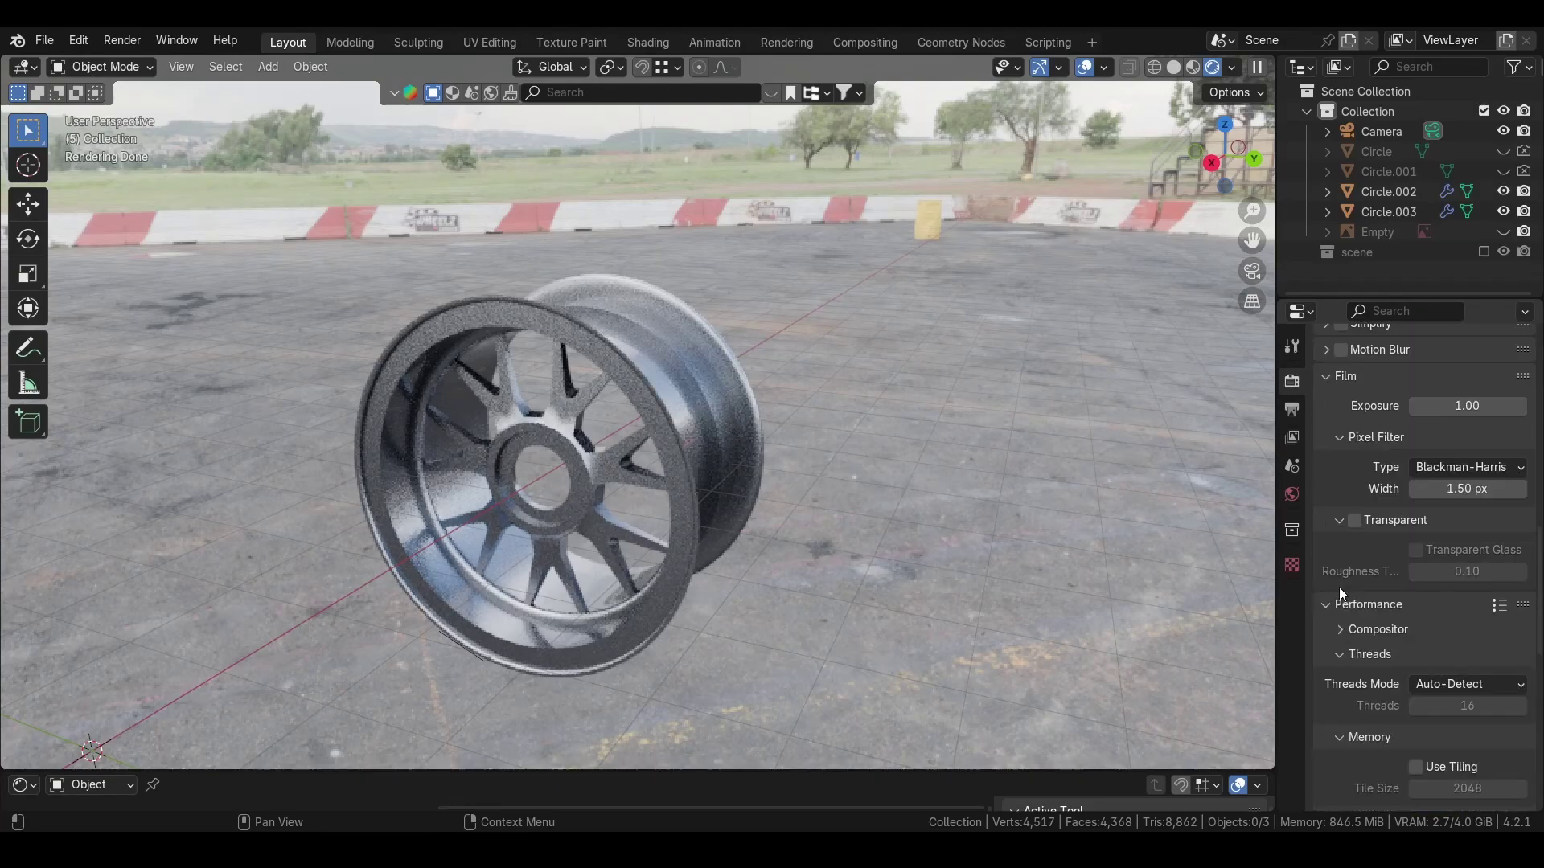
click(1356, 521)
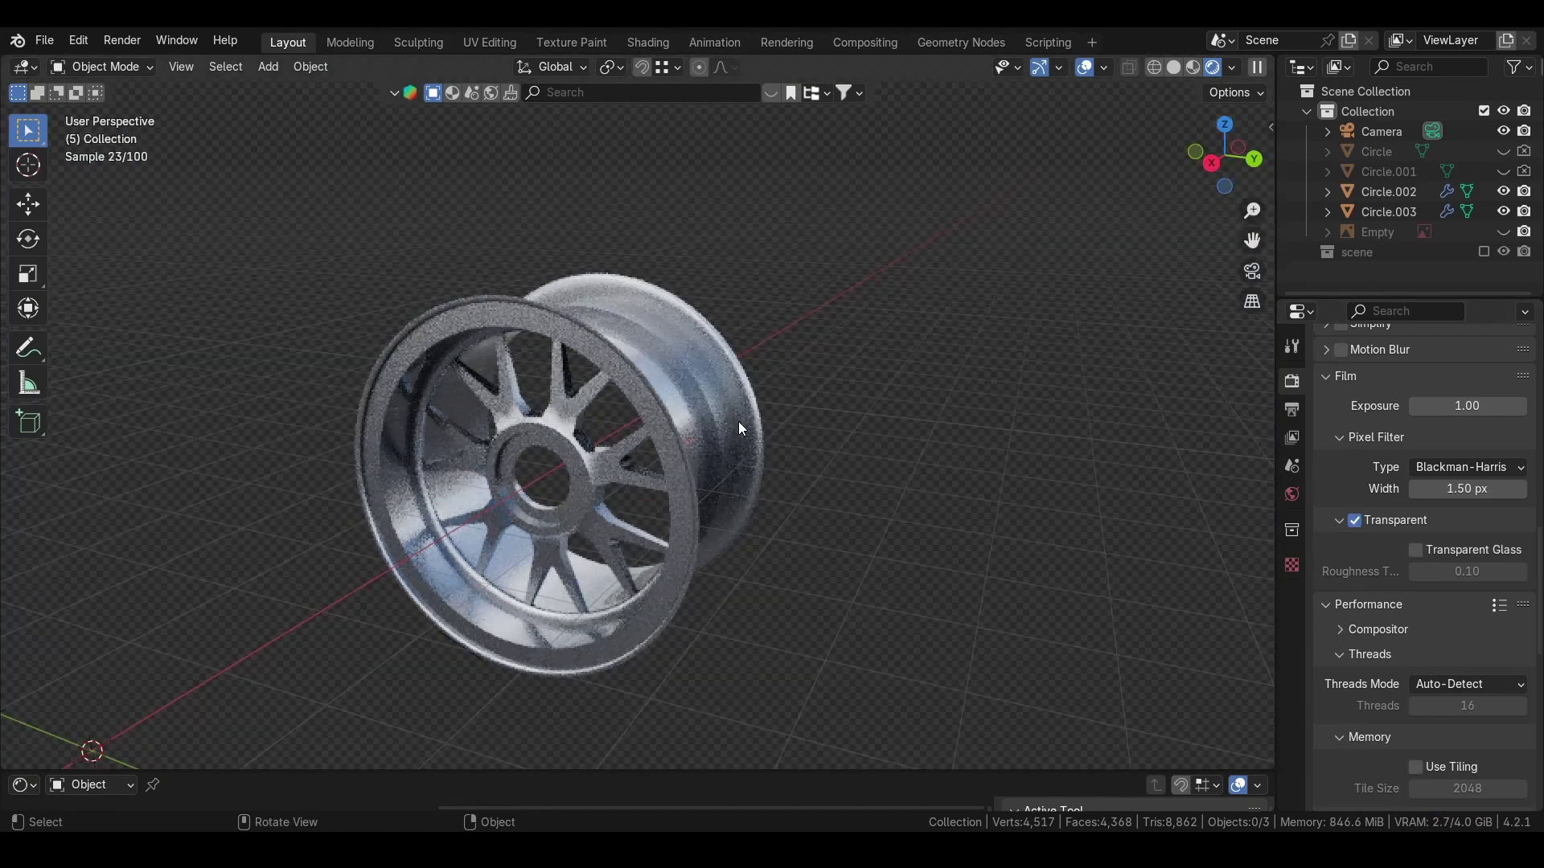
Inspect the rim from several angles against the transparent background, select its spokes, and turn film transparency off
middle_drag(657, 394, 478, 569)
middle_drag(566, 367, 648, 455)
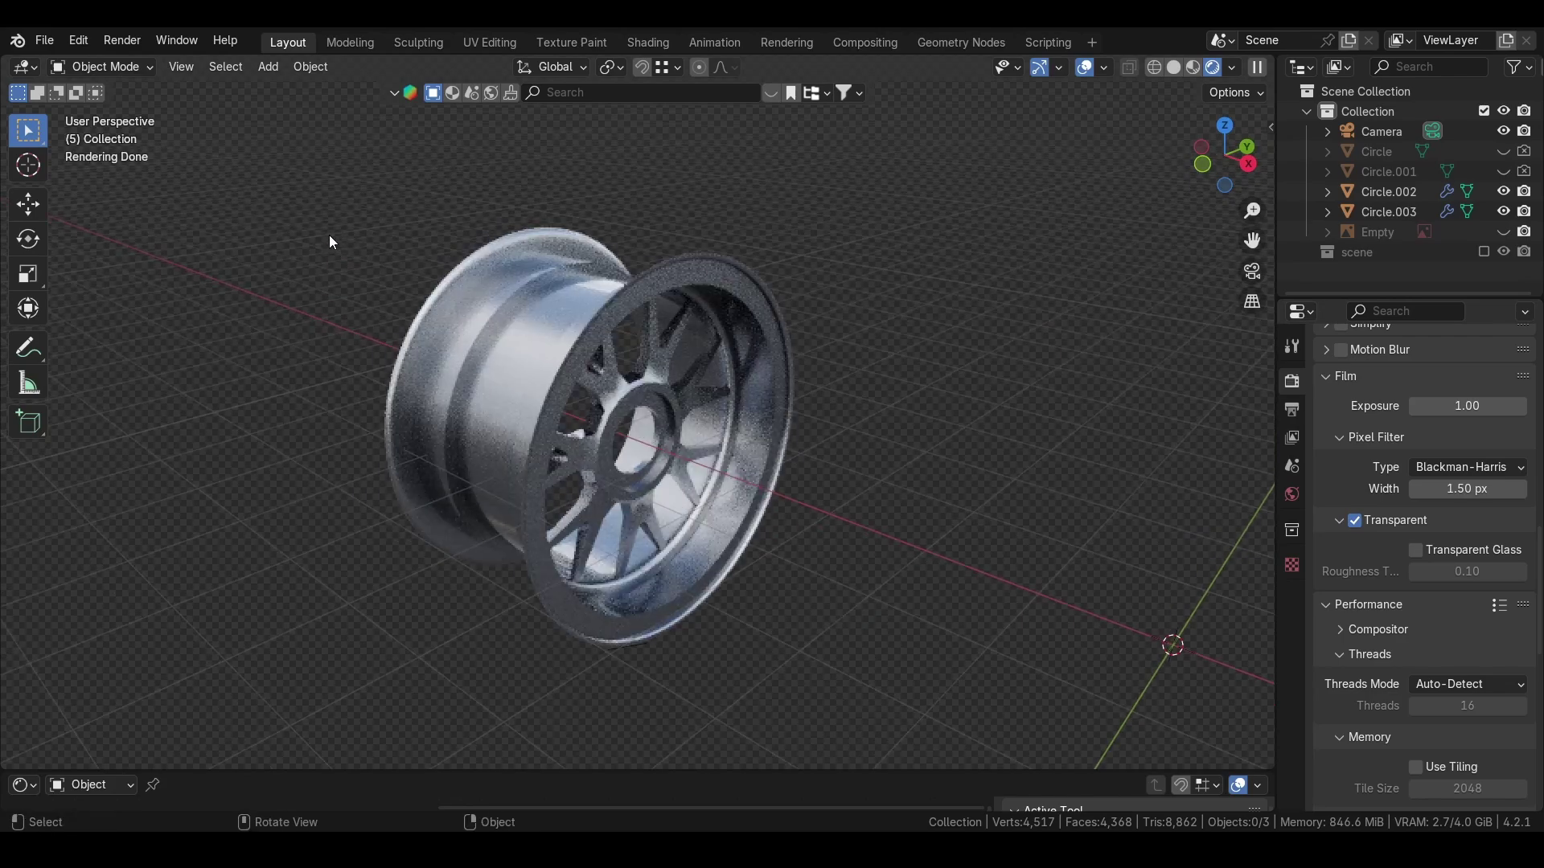
middle_drag(530, 375, 639, 284)
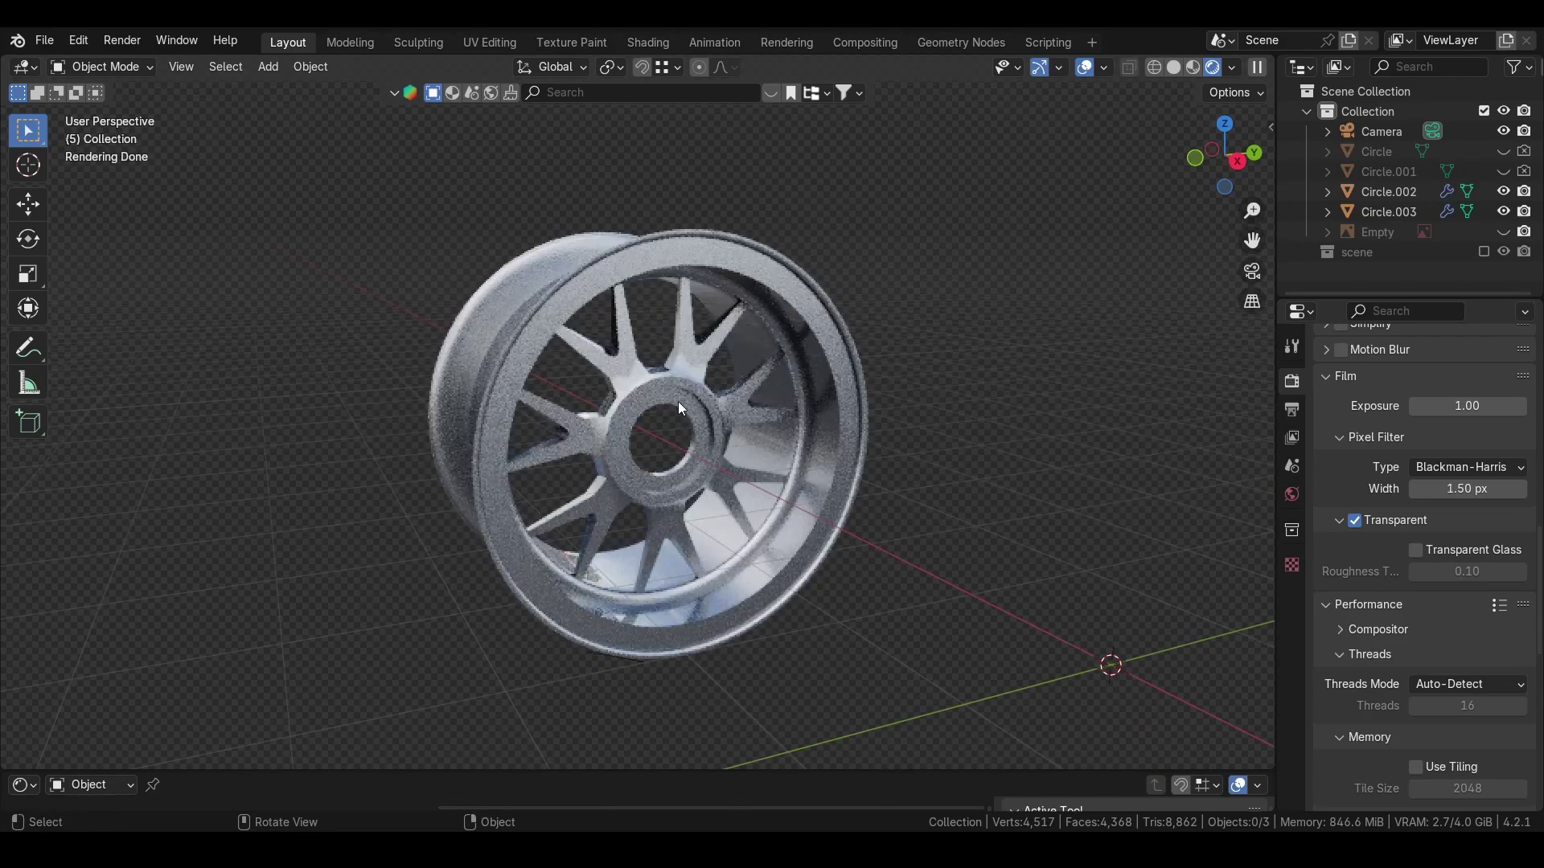
middle_drag(678, 402, 661, 369)
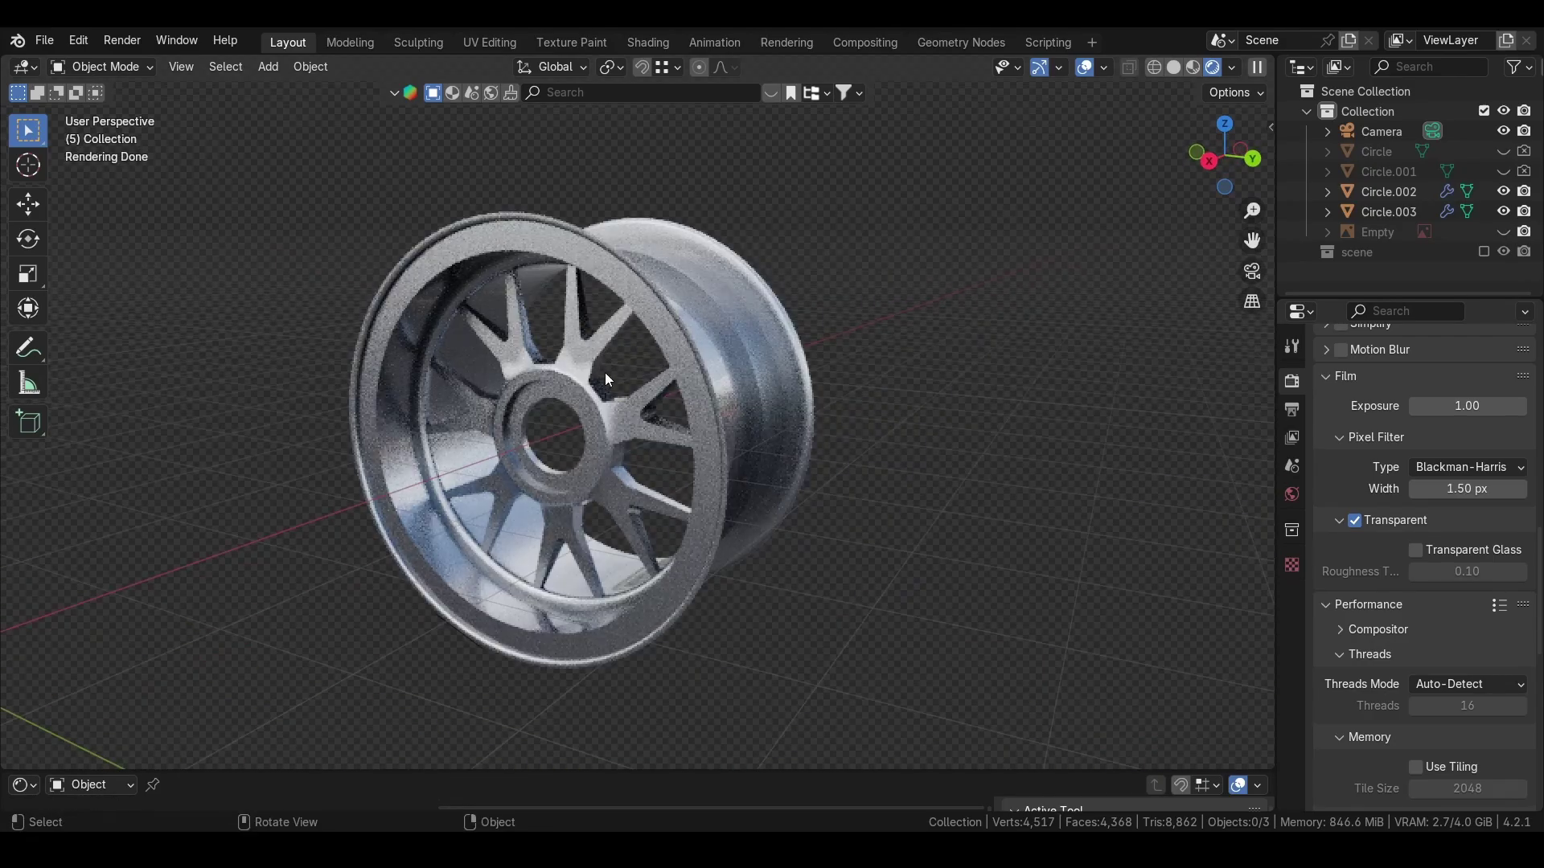
click(556, 414)
middle_drag(556, 413, 613, 338)
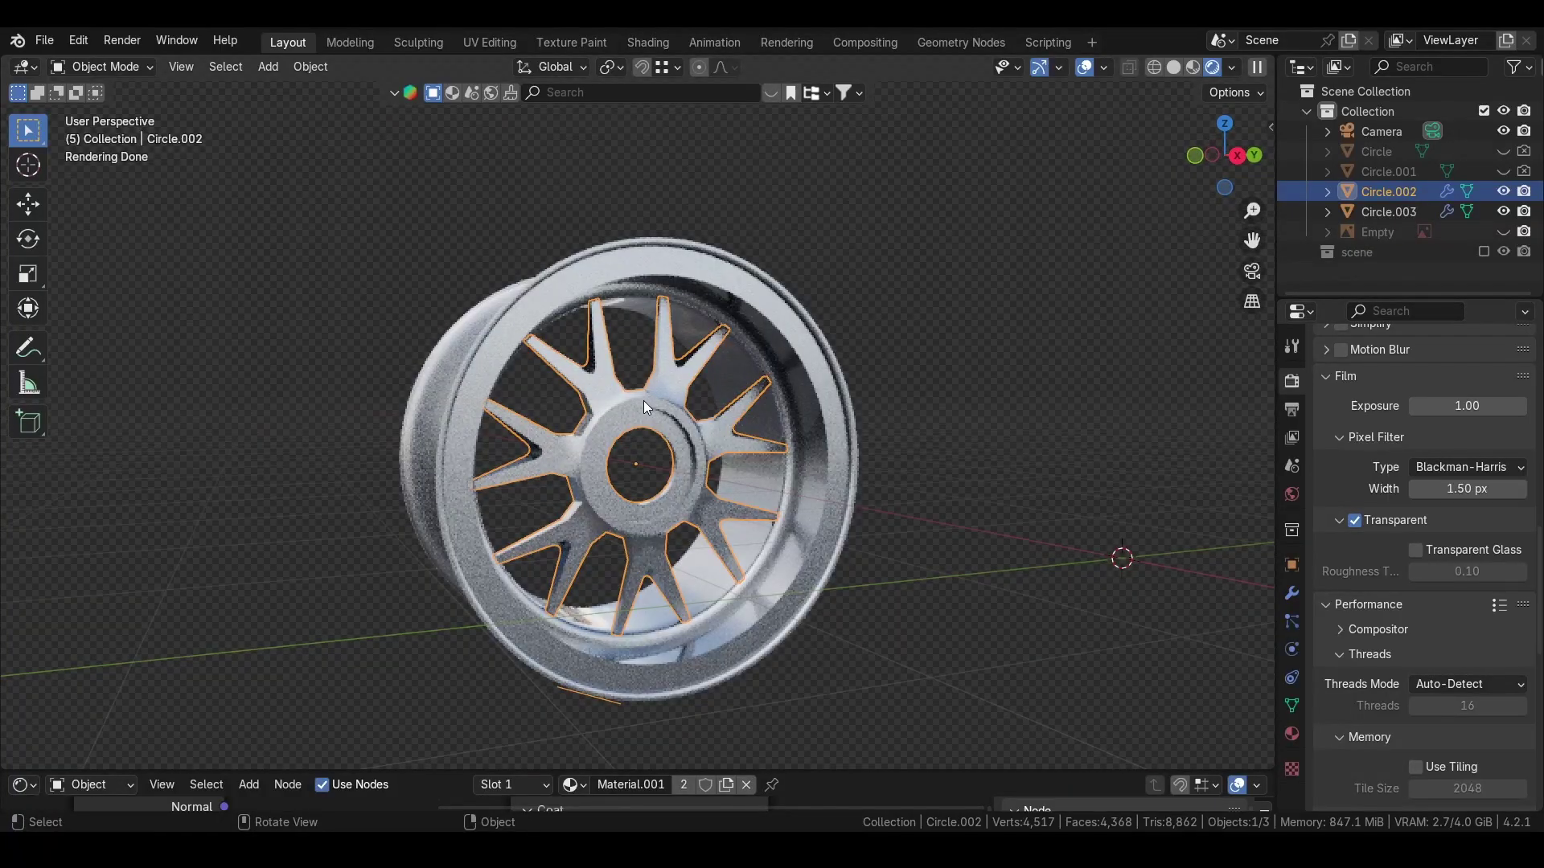
click(1355, 521)
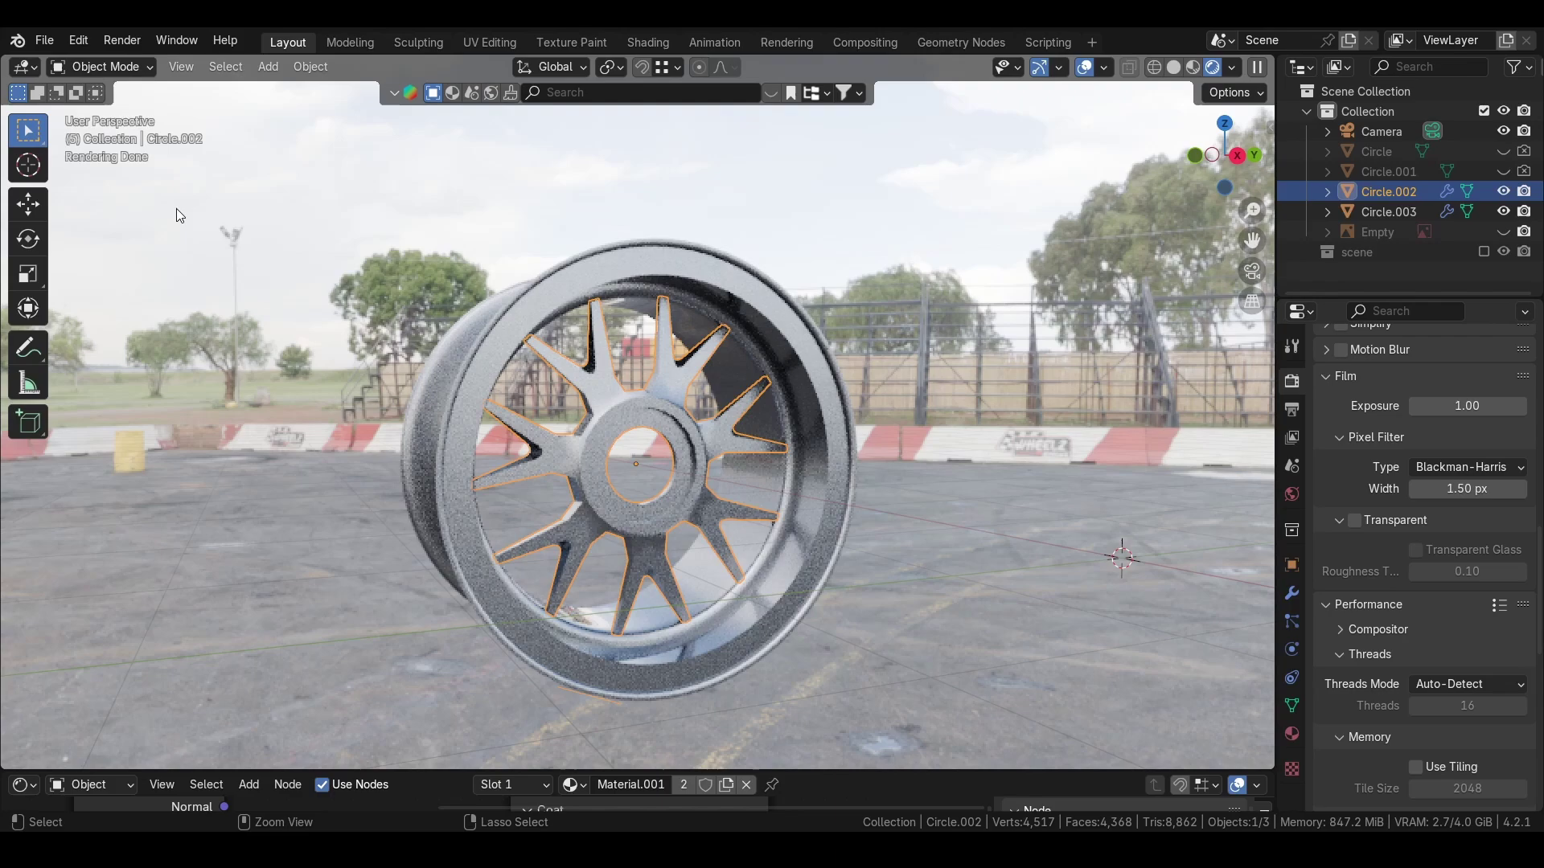
Restrict the rendered viewport preview to a rectangular region around the wheel rim and inspect it from another angle
key(b)
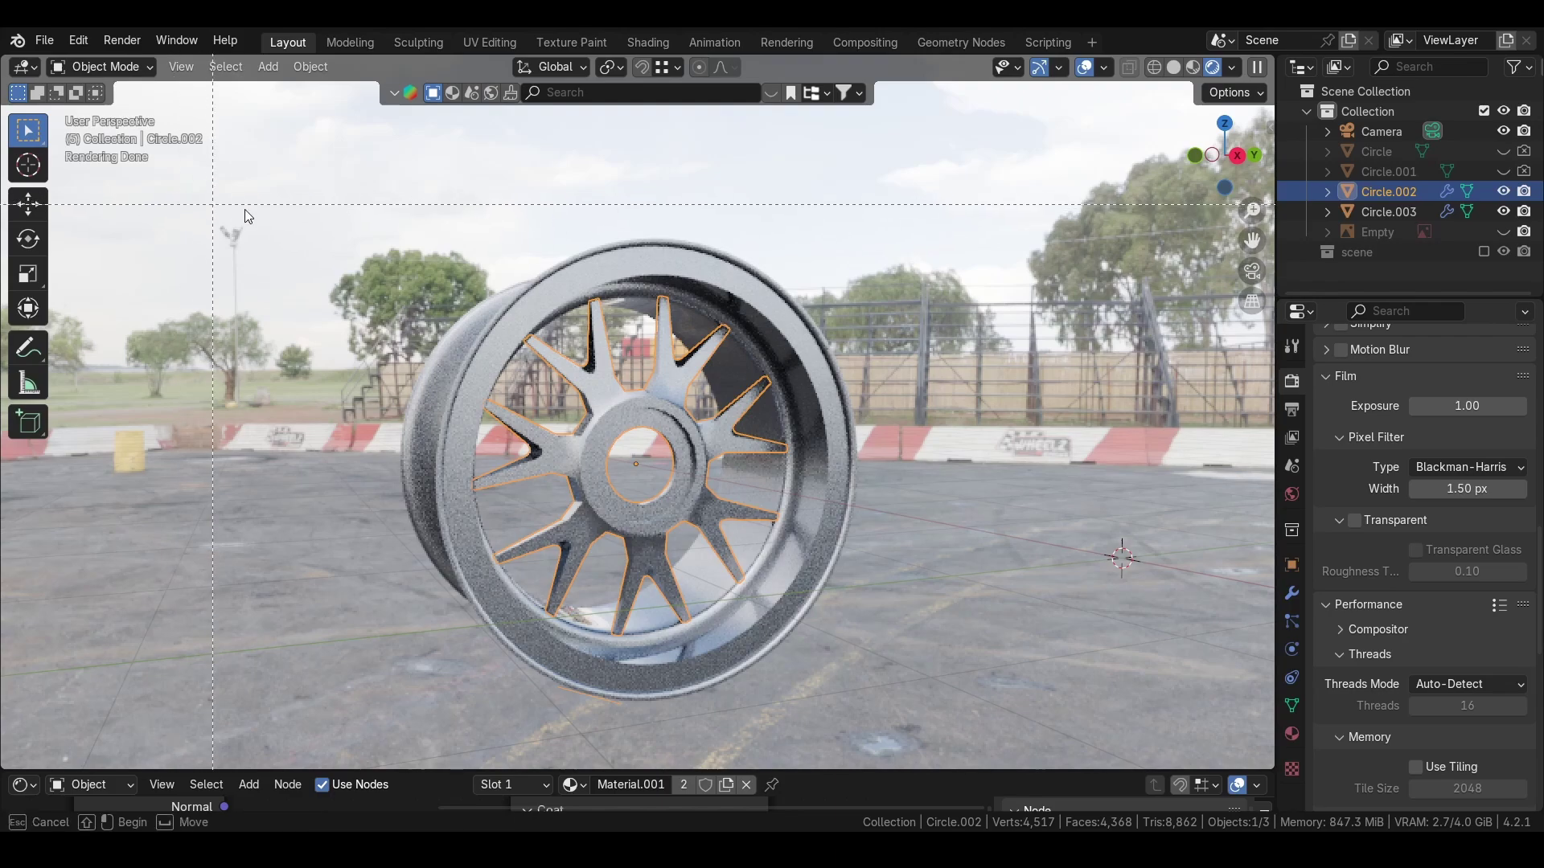
drag(246, 199, 958, 719)
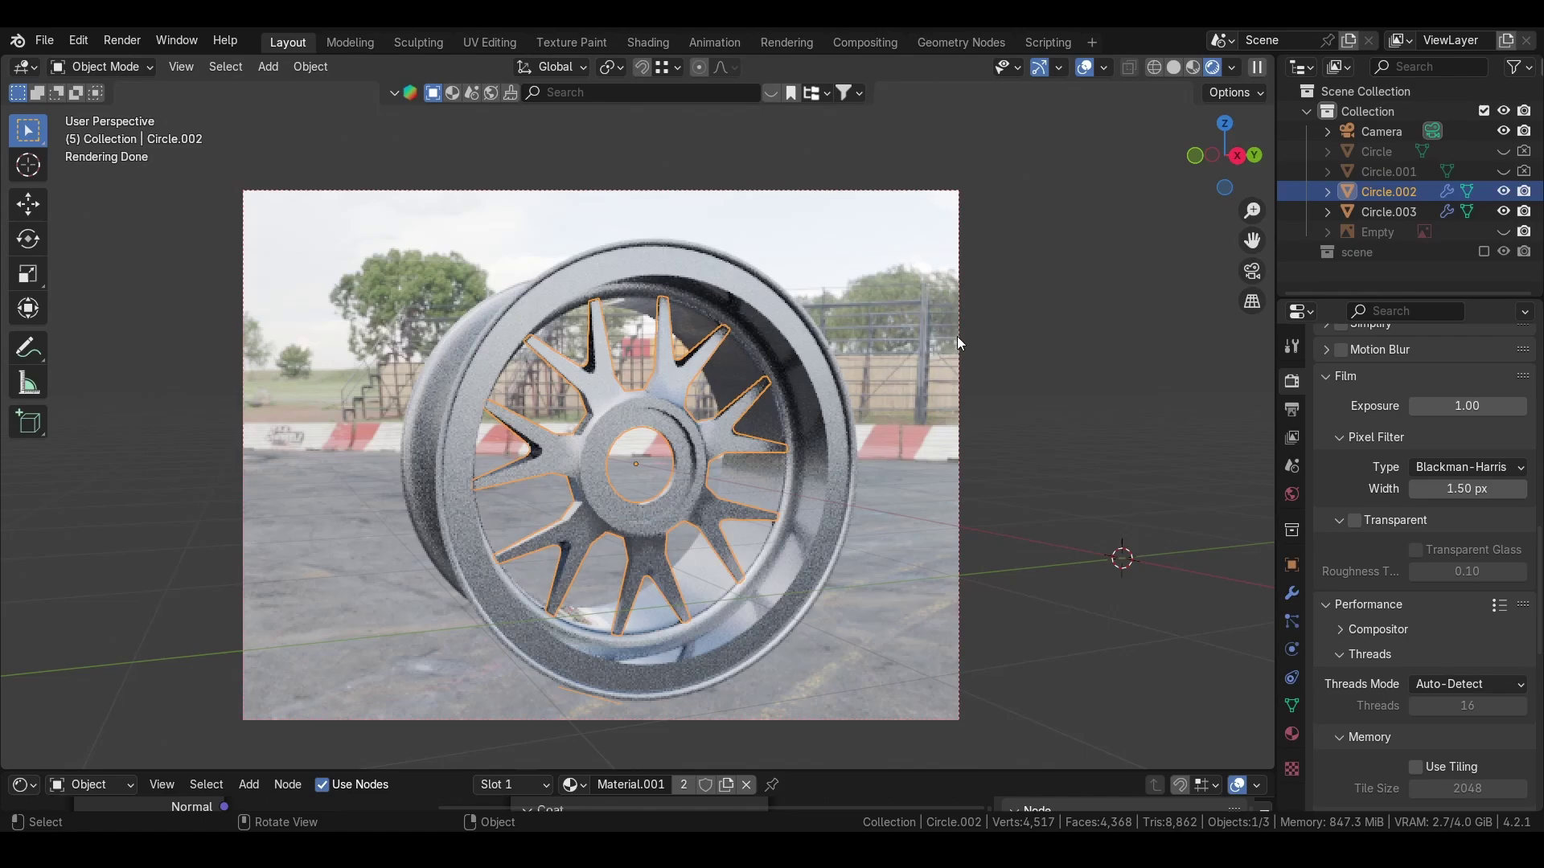
middle_drag(648, 496, 562, 394)
Look through the camera, check its view settings, and draw a small render region inside the camera frame
key(KP_0)
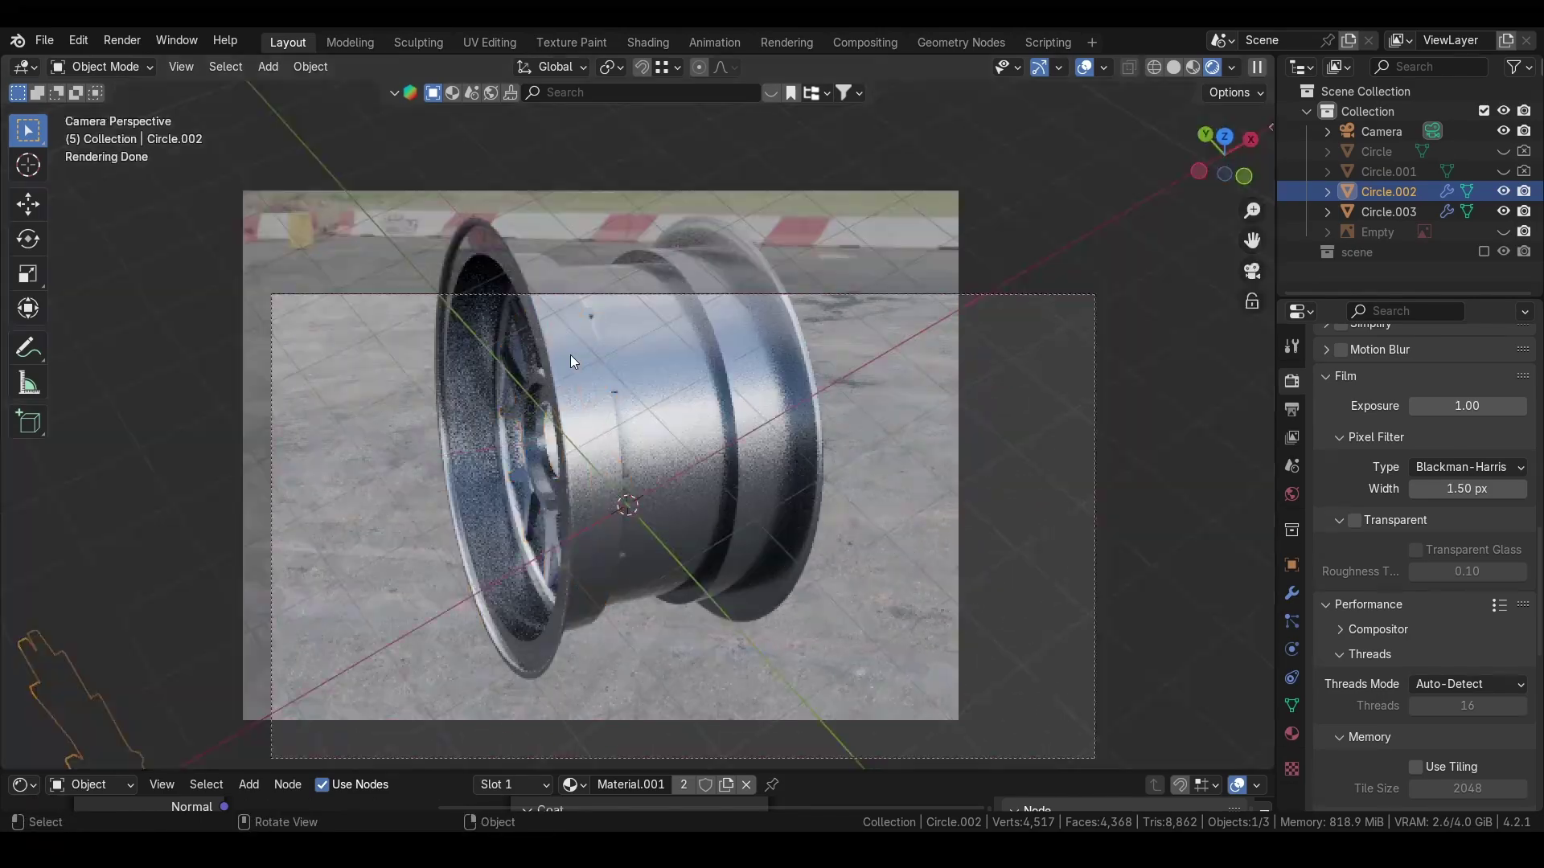
key(n)
scroll(571, 355, down, 3)
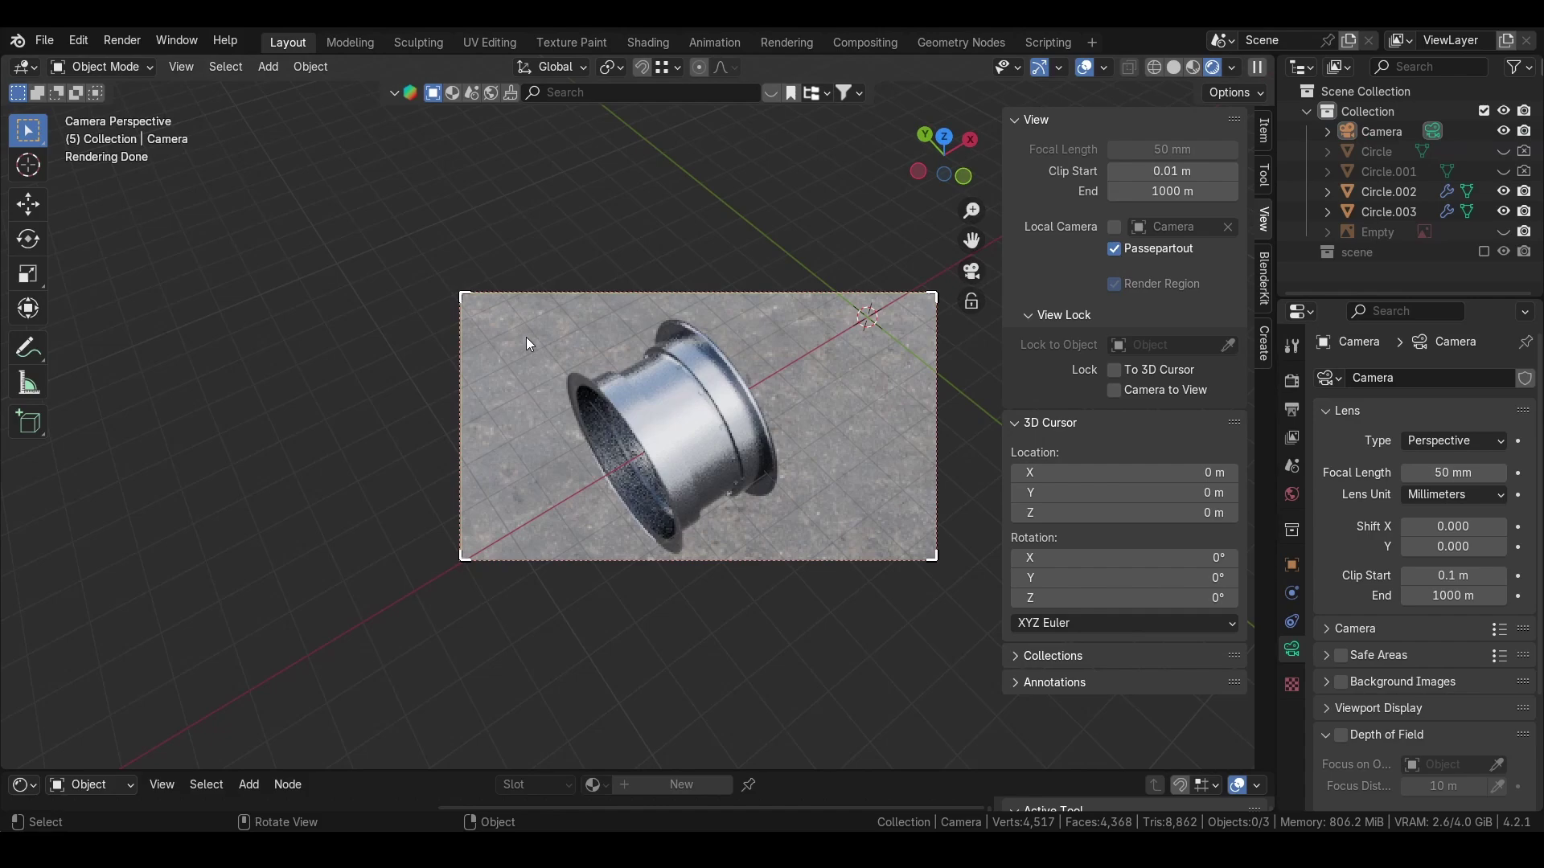
key(ctrl+b)
drag(500, 327, 533, 392)
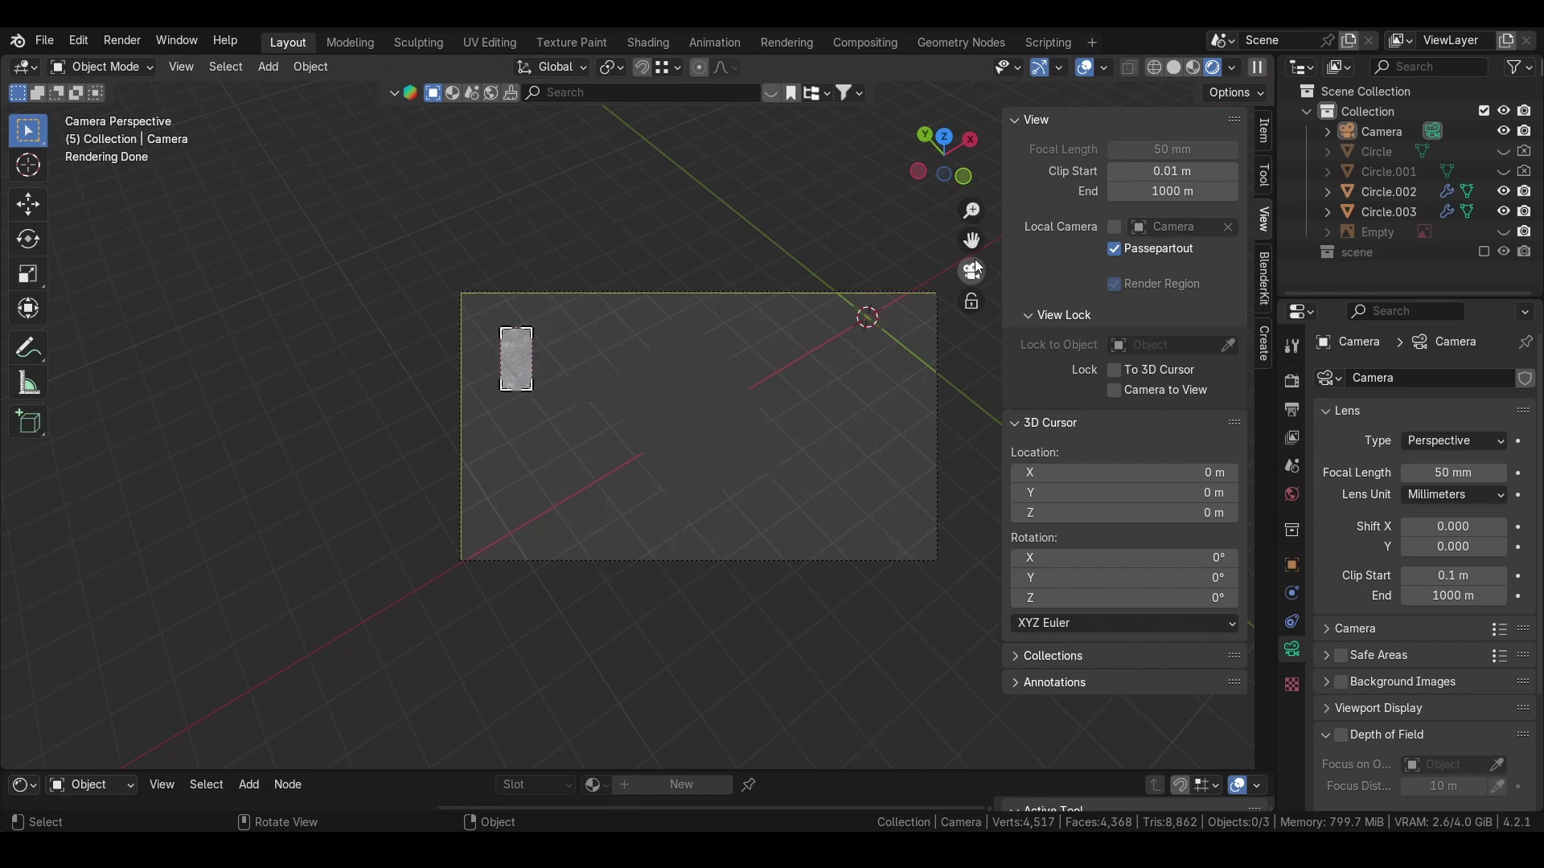
key(n)
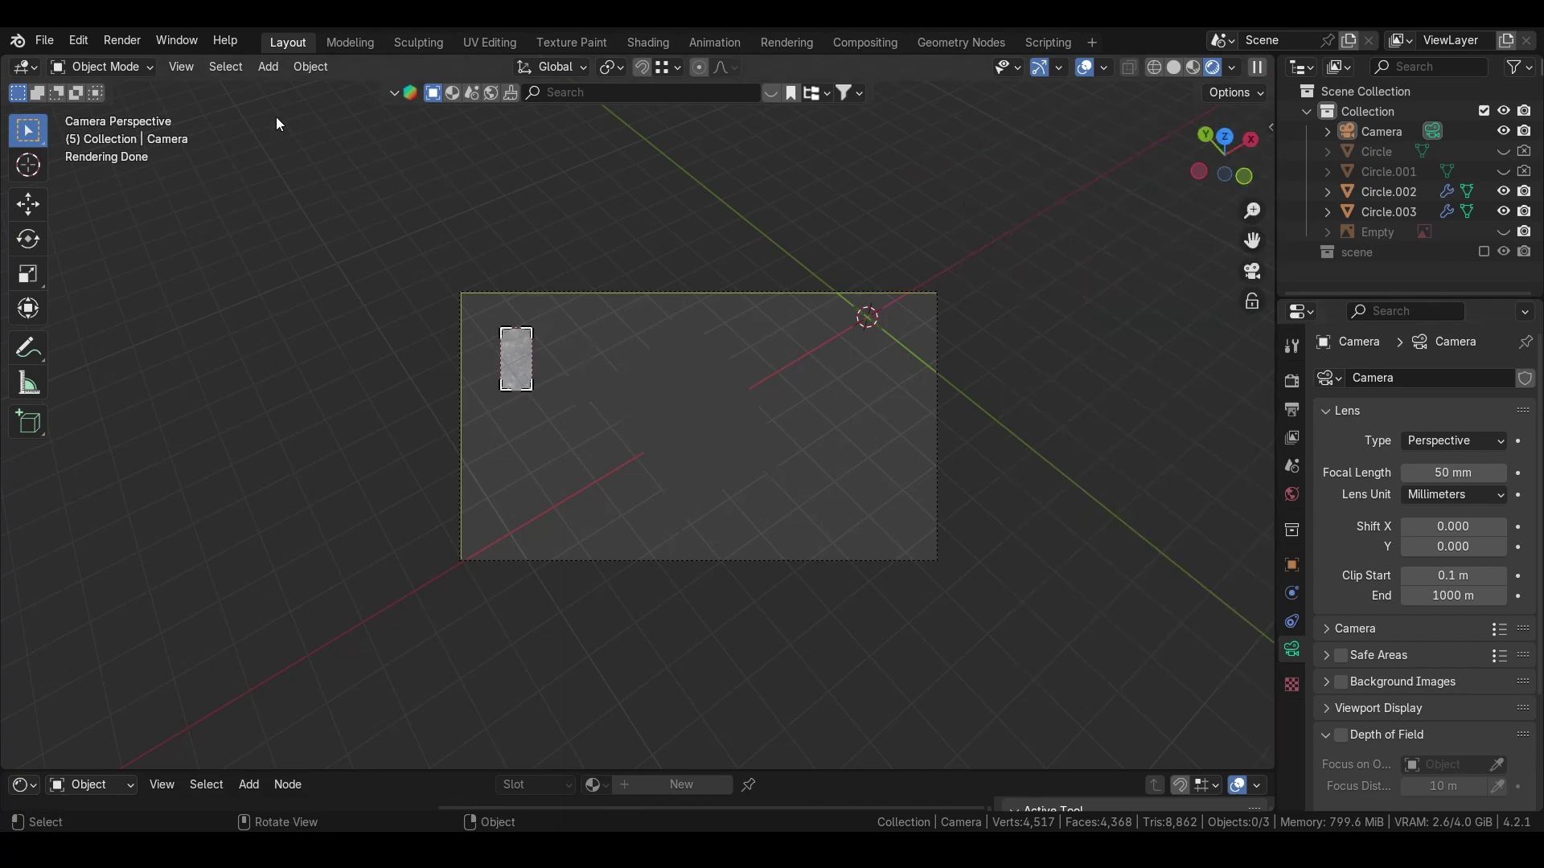
Redraw the render region so it covers the whole camera frame
click(122, 40)
key(ctrl+b)
drag(991, 224, 358, 631)
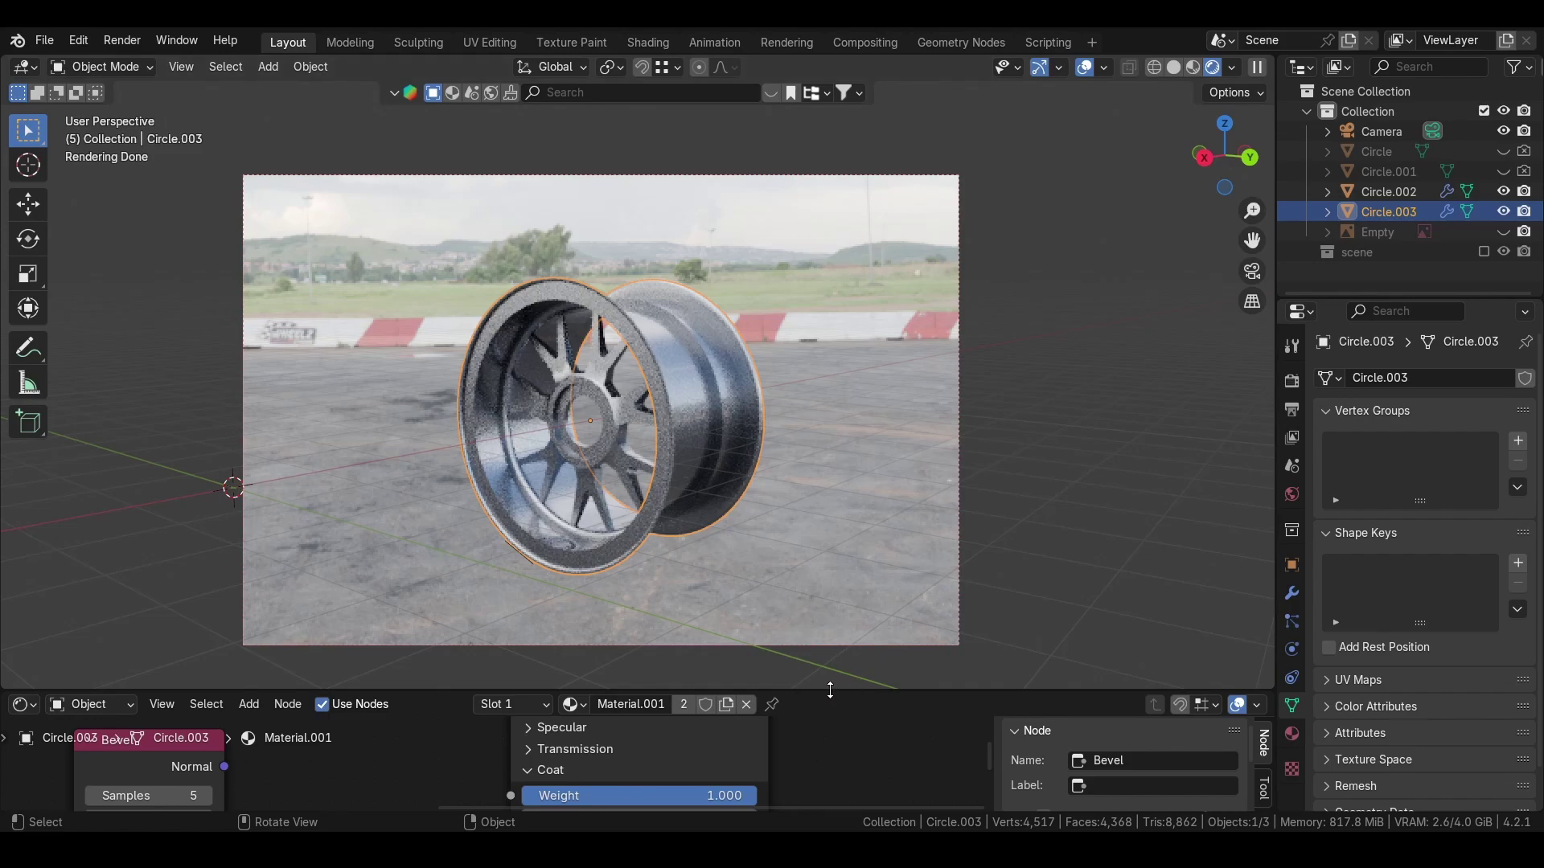
Enlarge the shader editor and examine the node tree and Principled BSDF settings of the rim's Material.001
drag(831, 690, 831, 277)
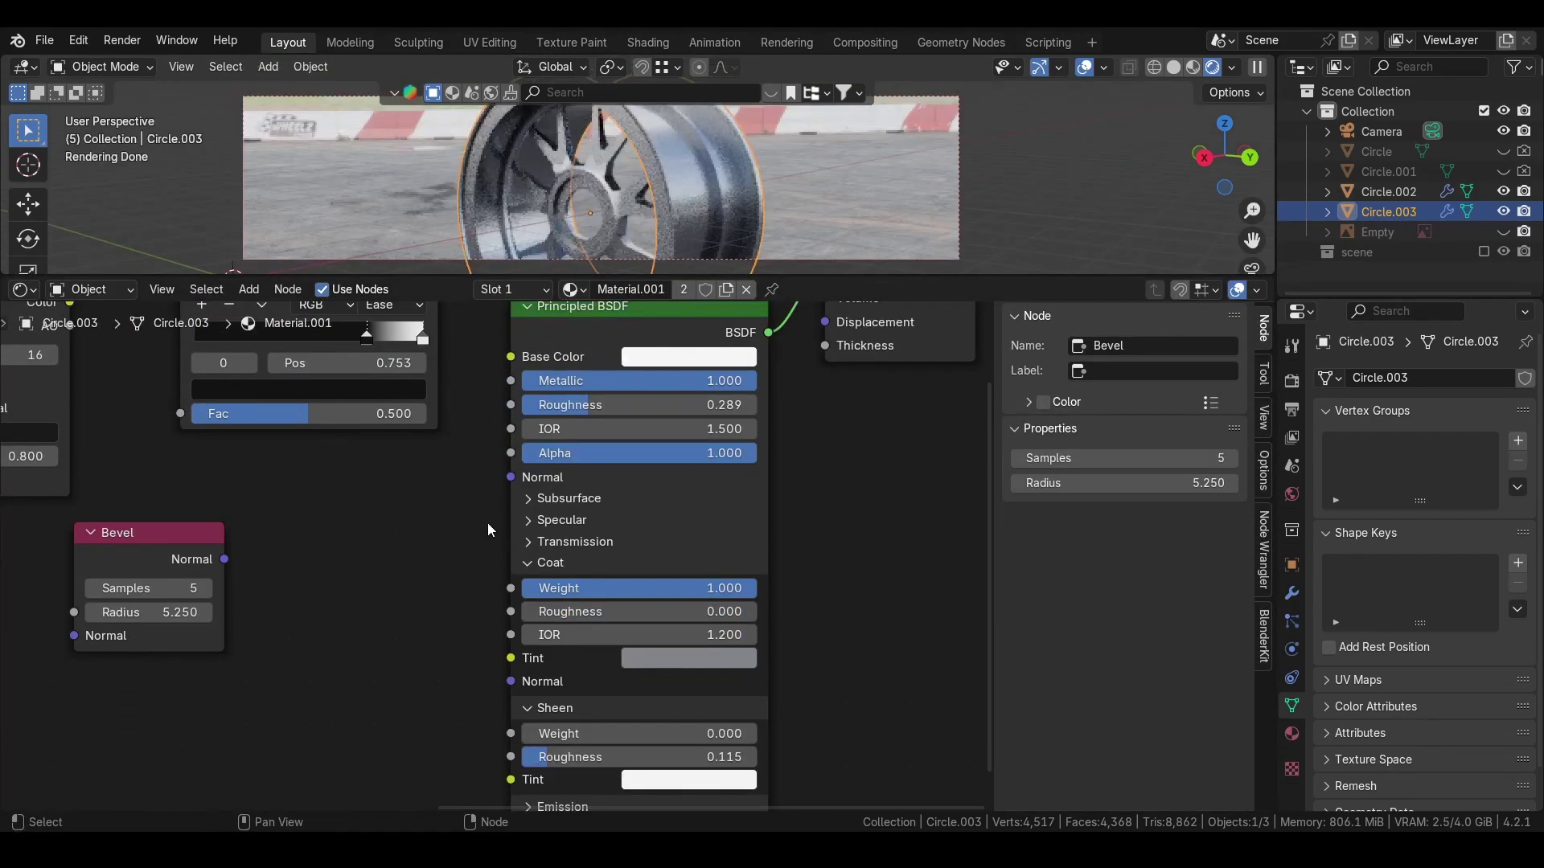
key(Home)
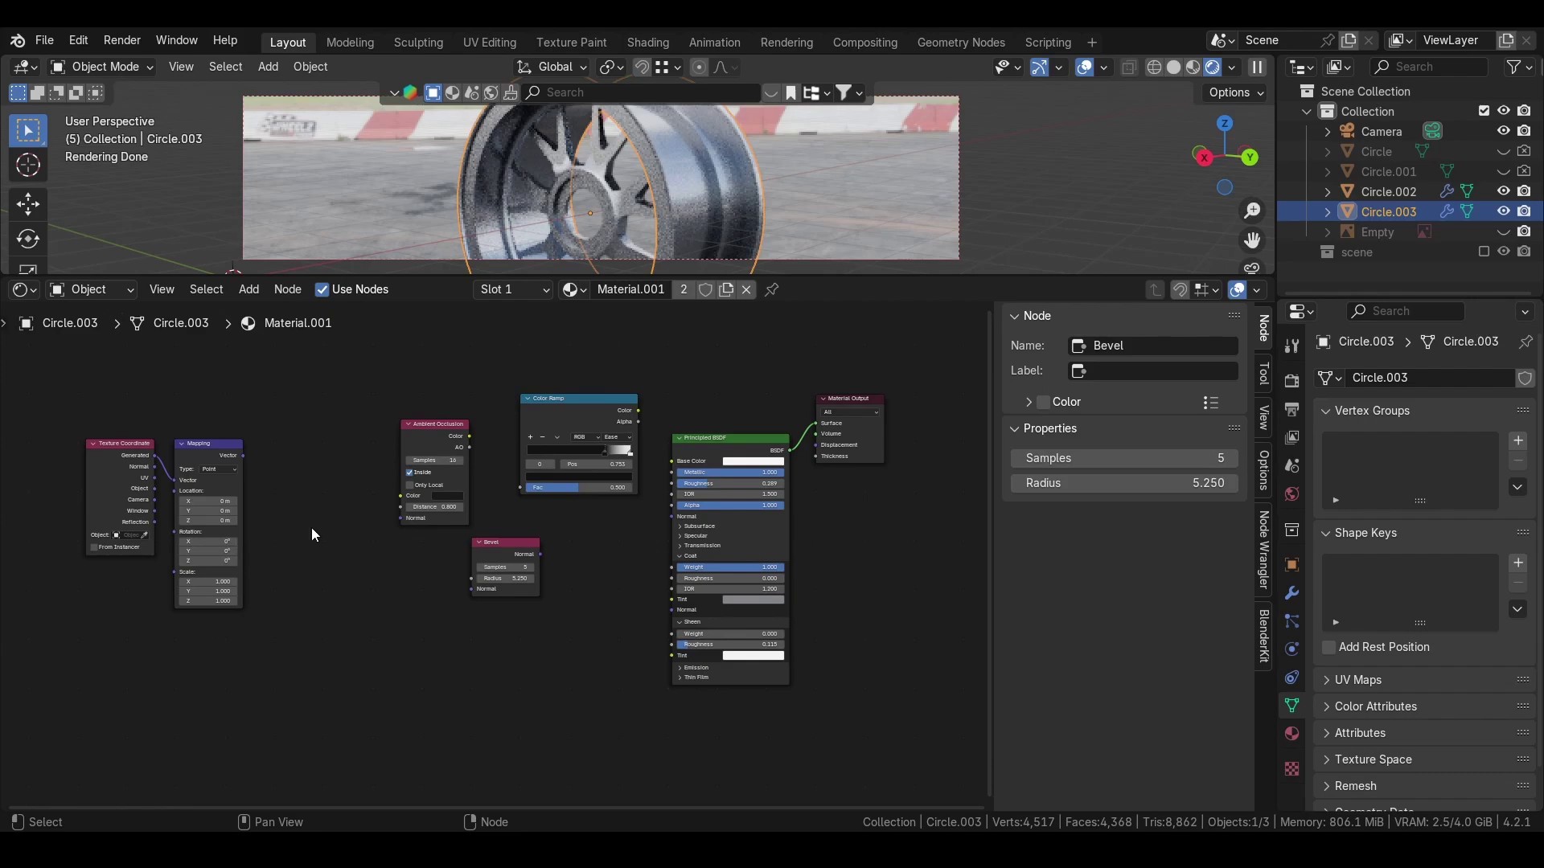
scroll(693, 492, up, 4)
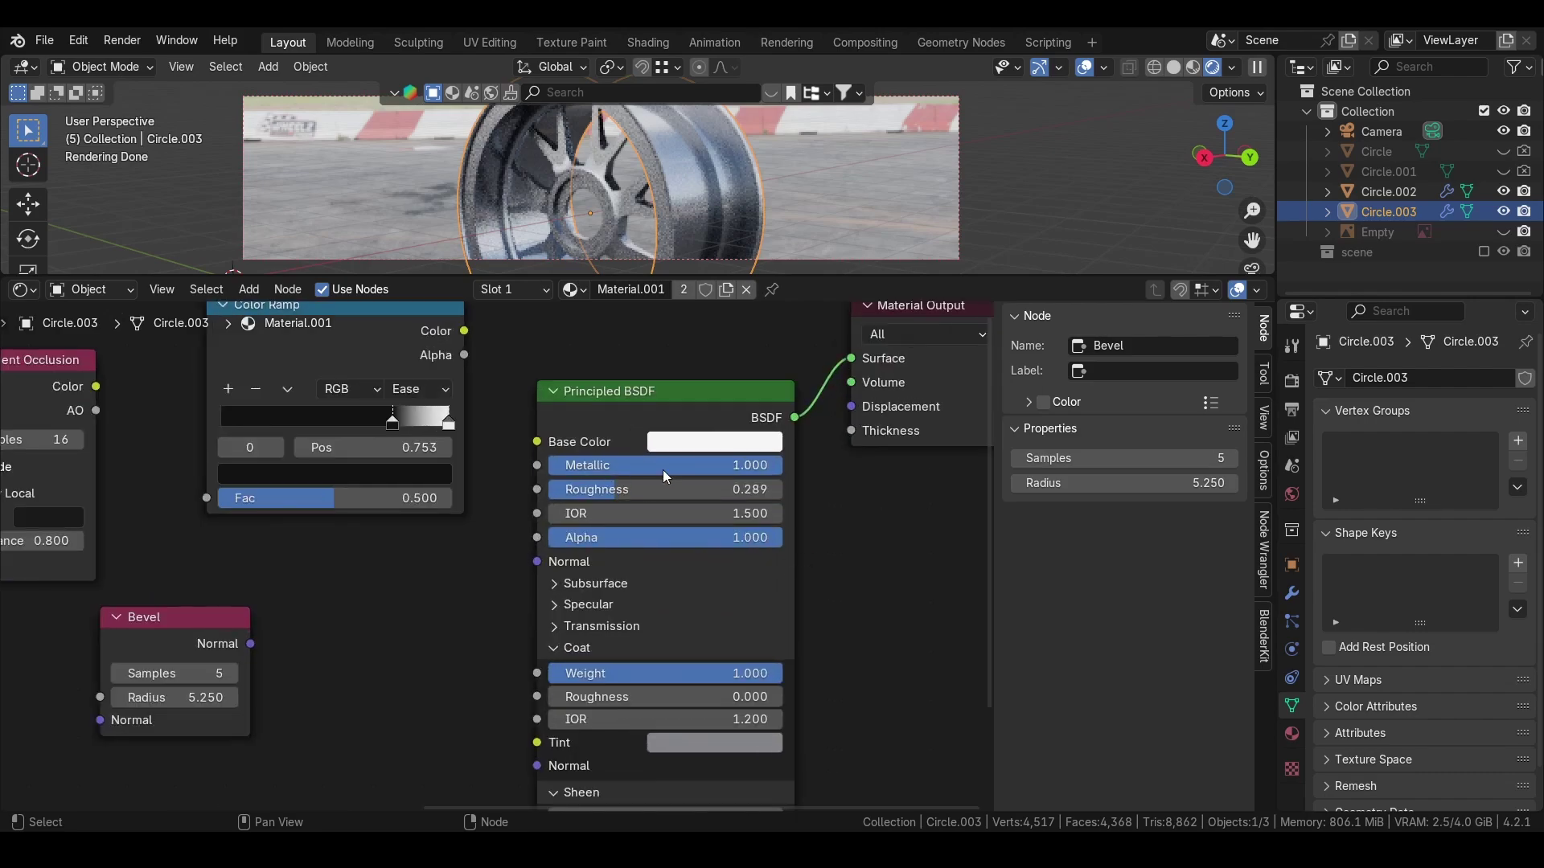
scroll(664, 475, up, 4)
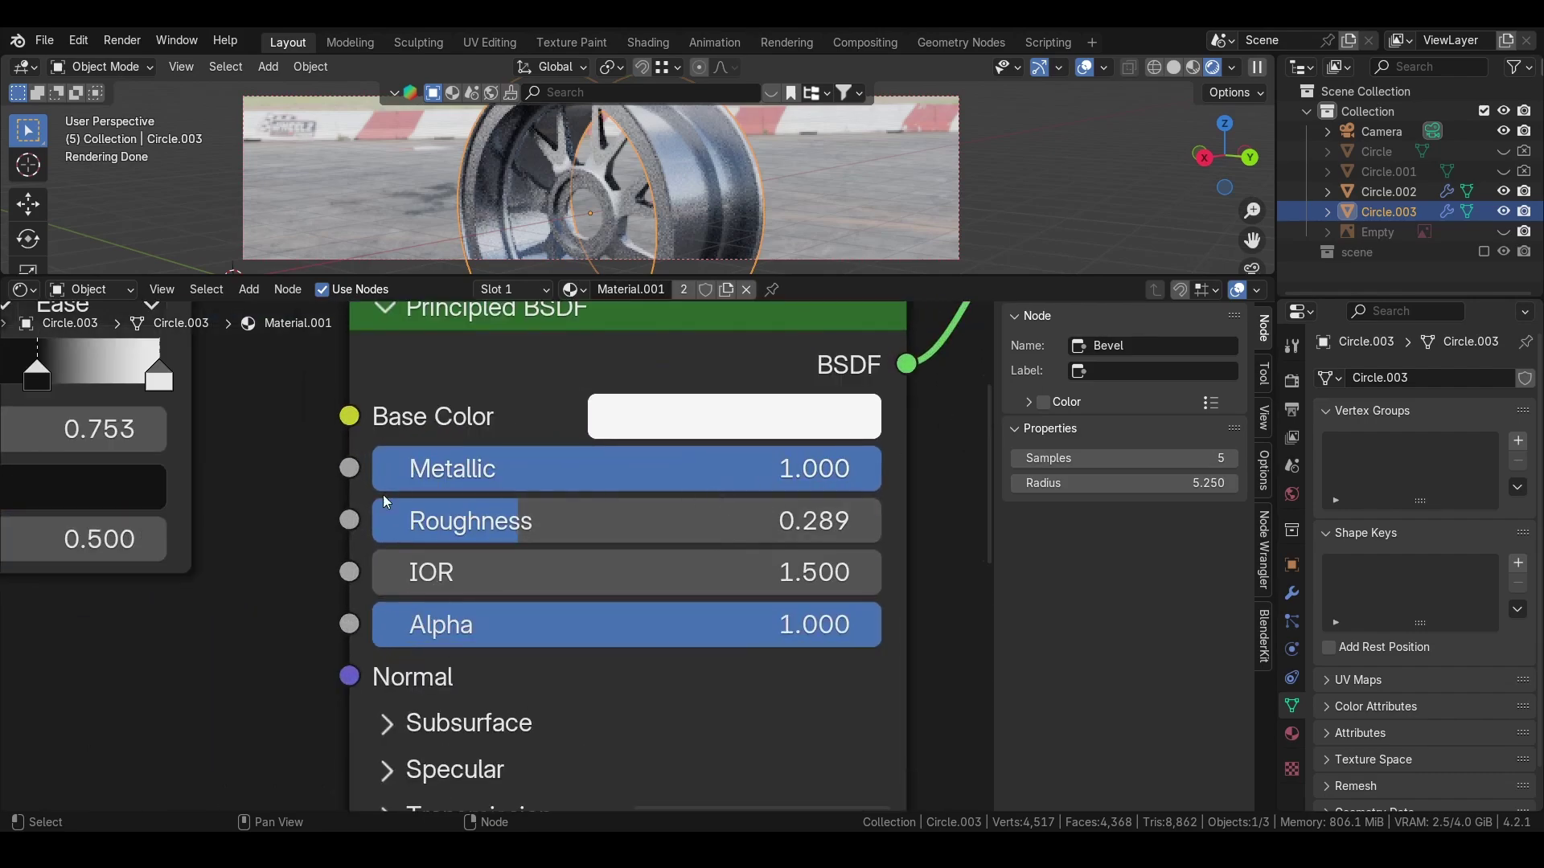
scroll(712, 589, down, 8)
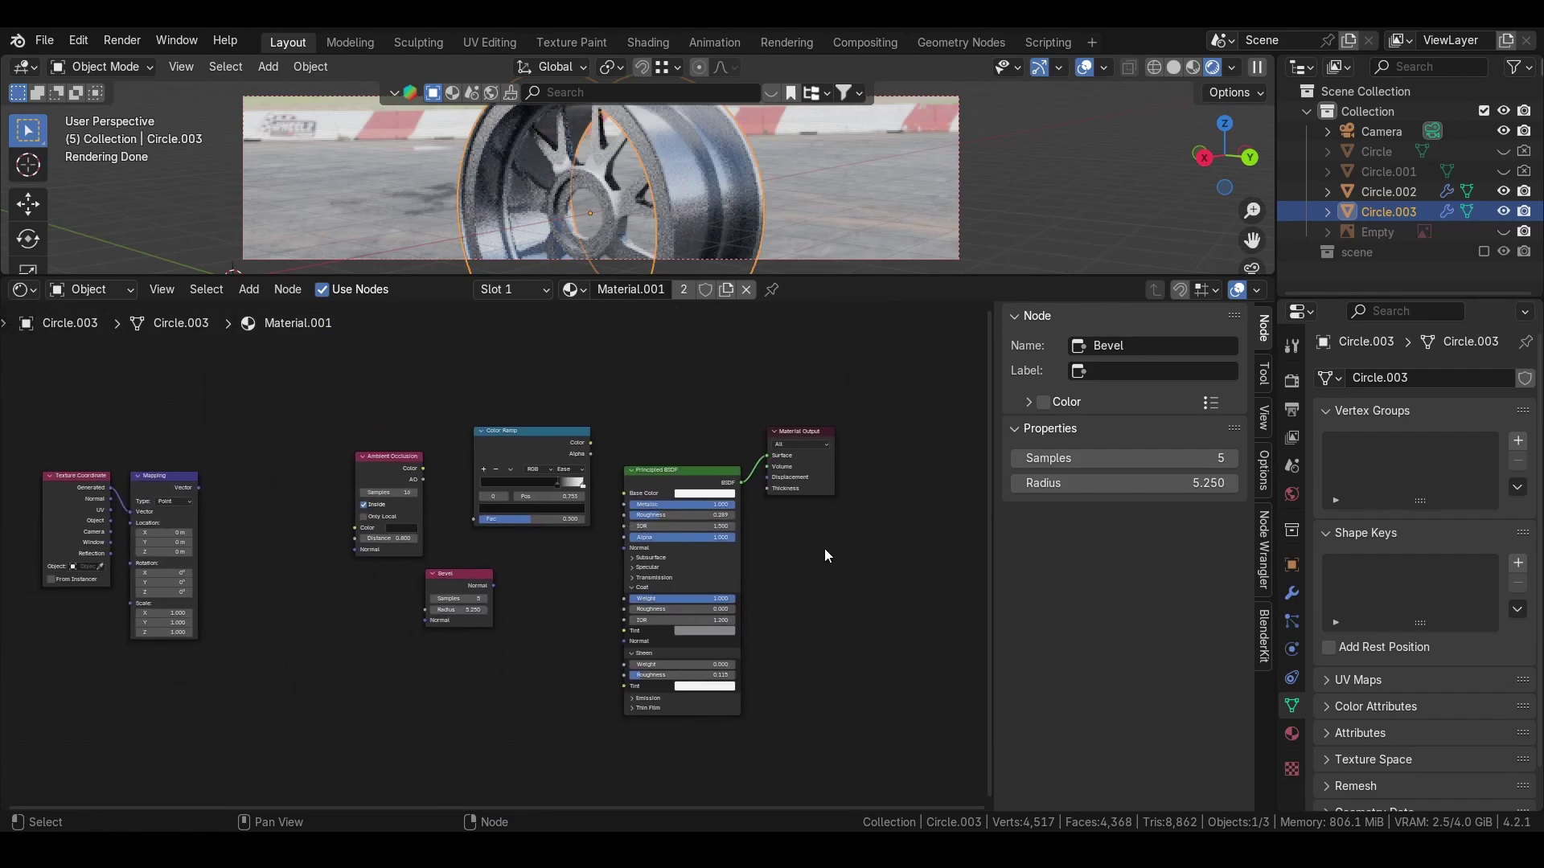
Maximize the shader editor and bring the rim material's full node tree into view
key(ctrl)
key(ctrl+space)
middle_drag(571, 487, 692, 503)
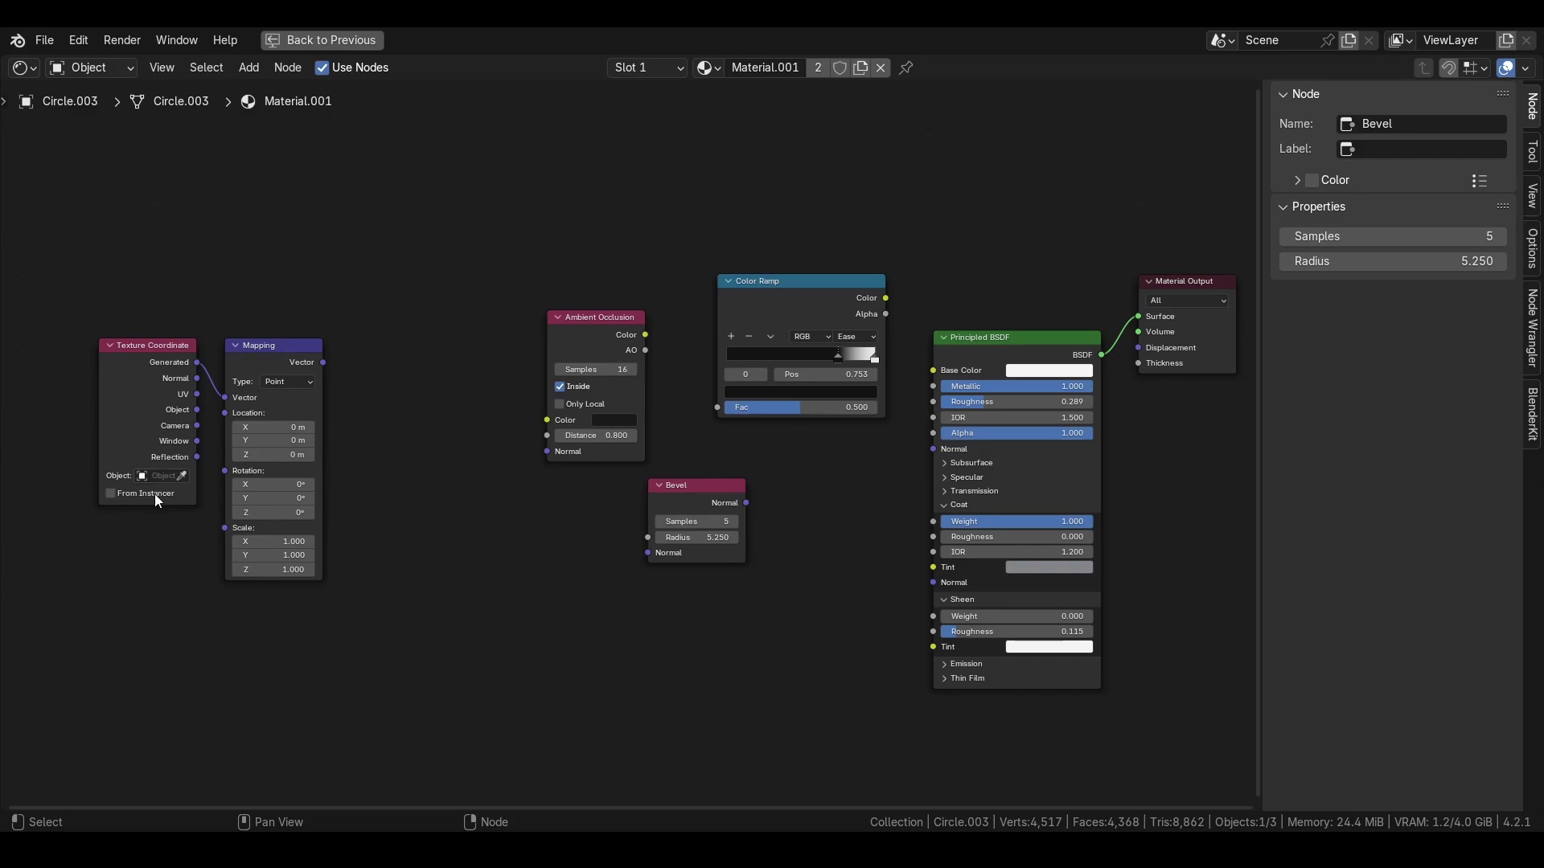
Restore the normal layout from the maximized shader editor and enlarge the 3D viewport above it
scroll(775, 507, down, 3)
key(ctrl+space)
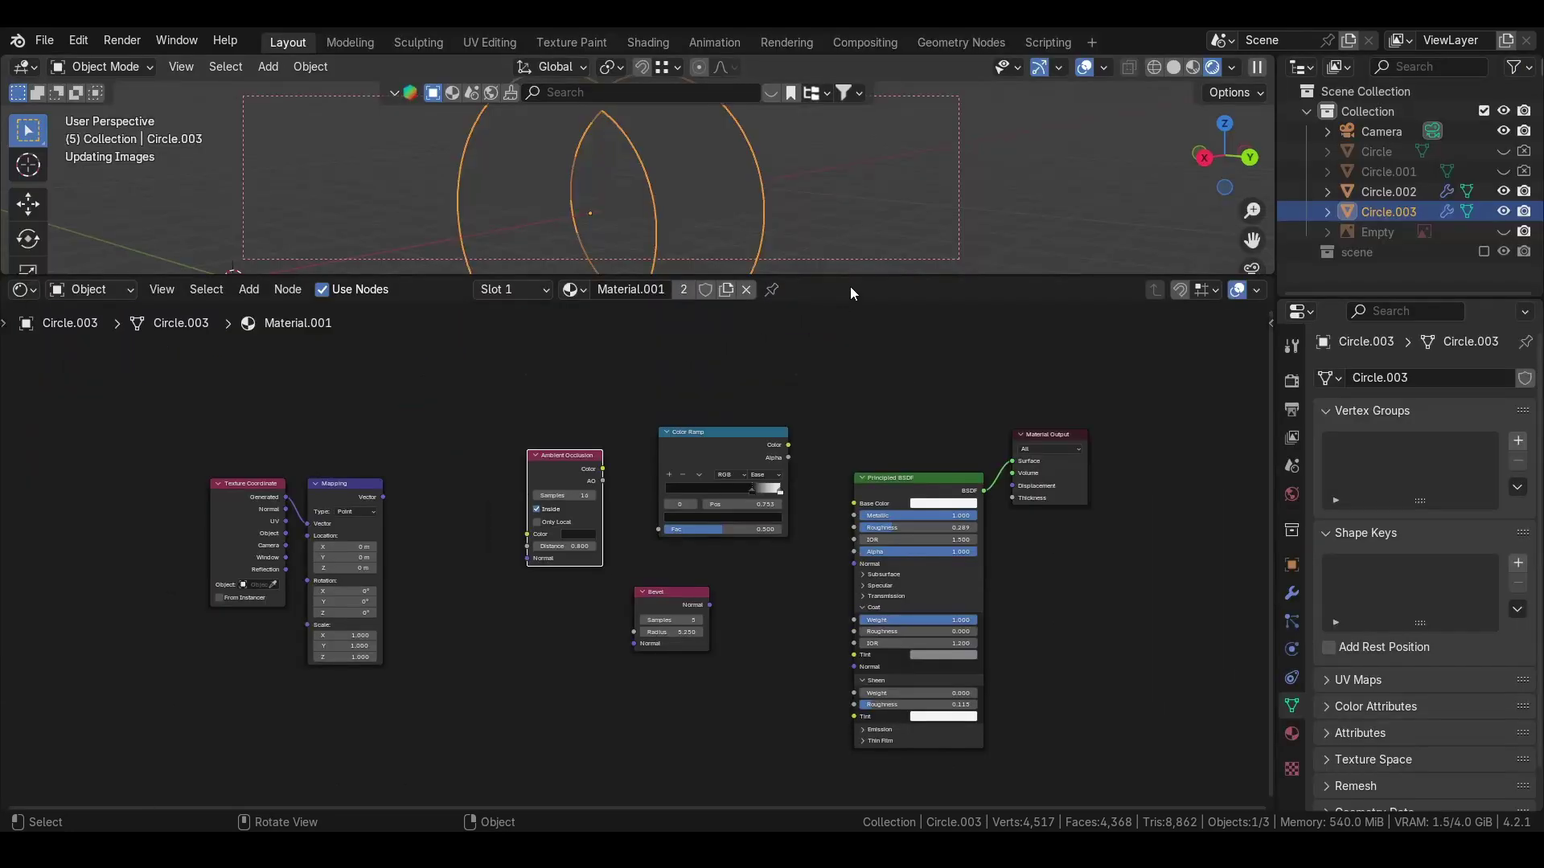
drag(851, 278, 804, 692)
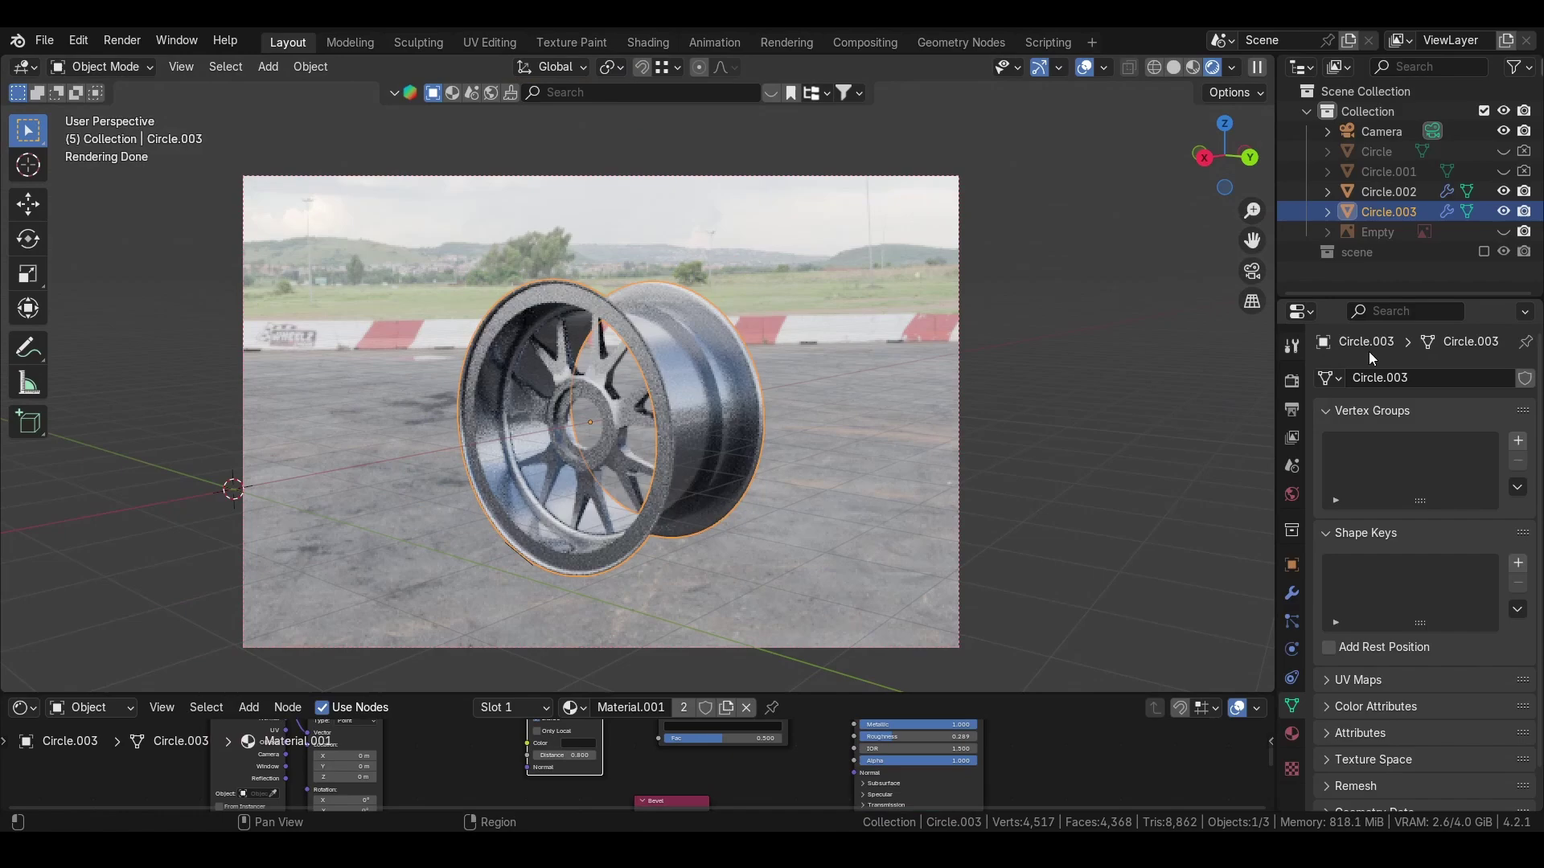
Maximize the Properties editor and the Outliner in turn, restoring the normal layout each time
key(ctrl+space)
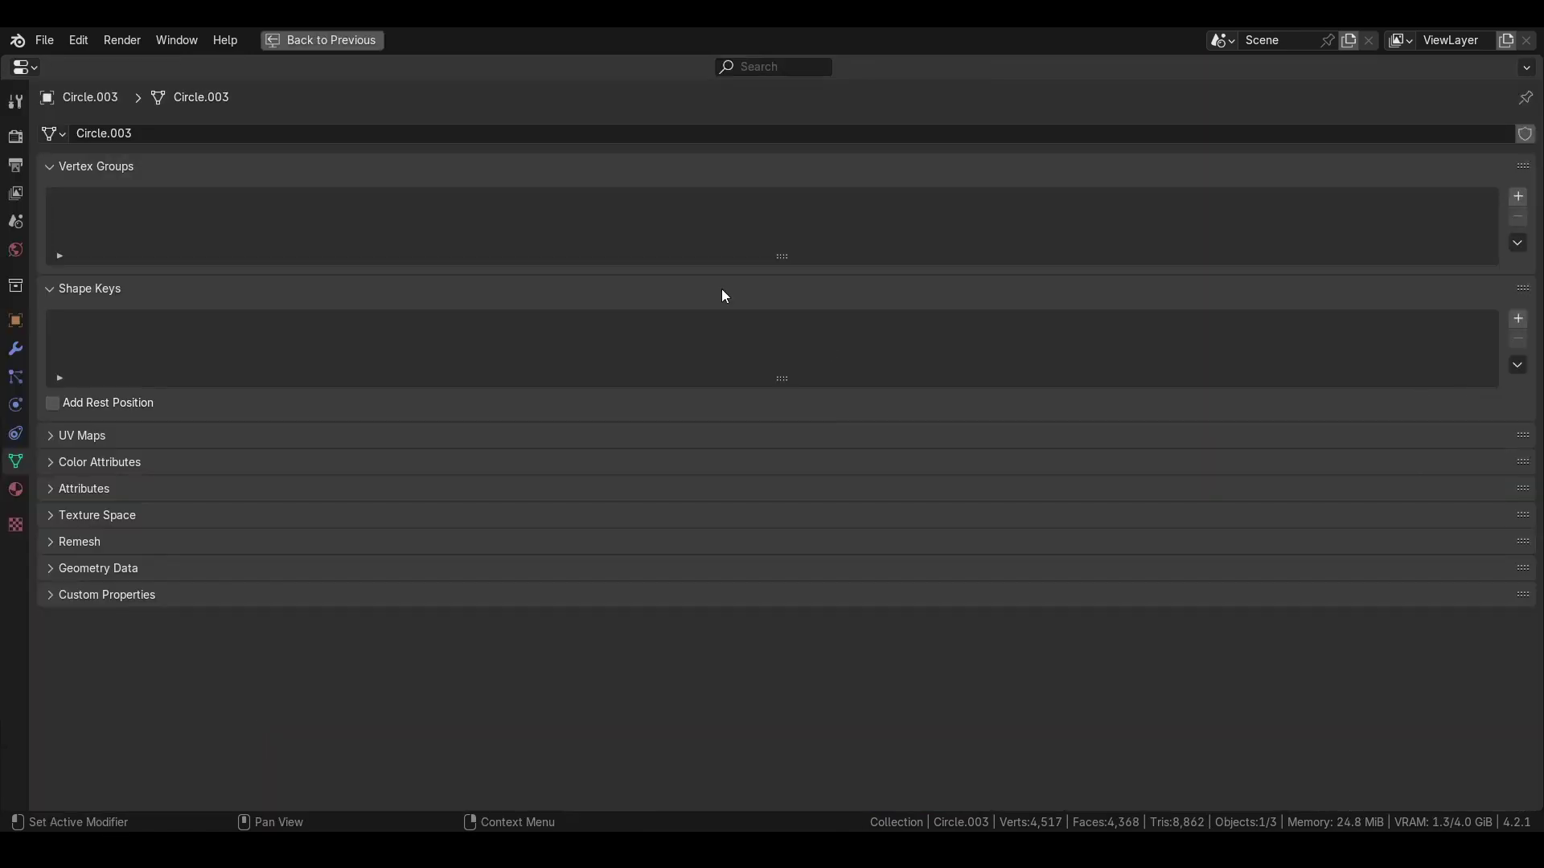
click(398, 44)
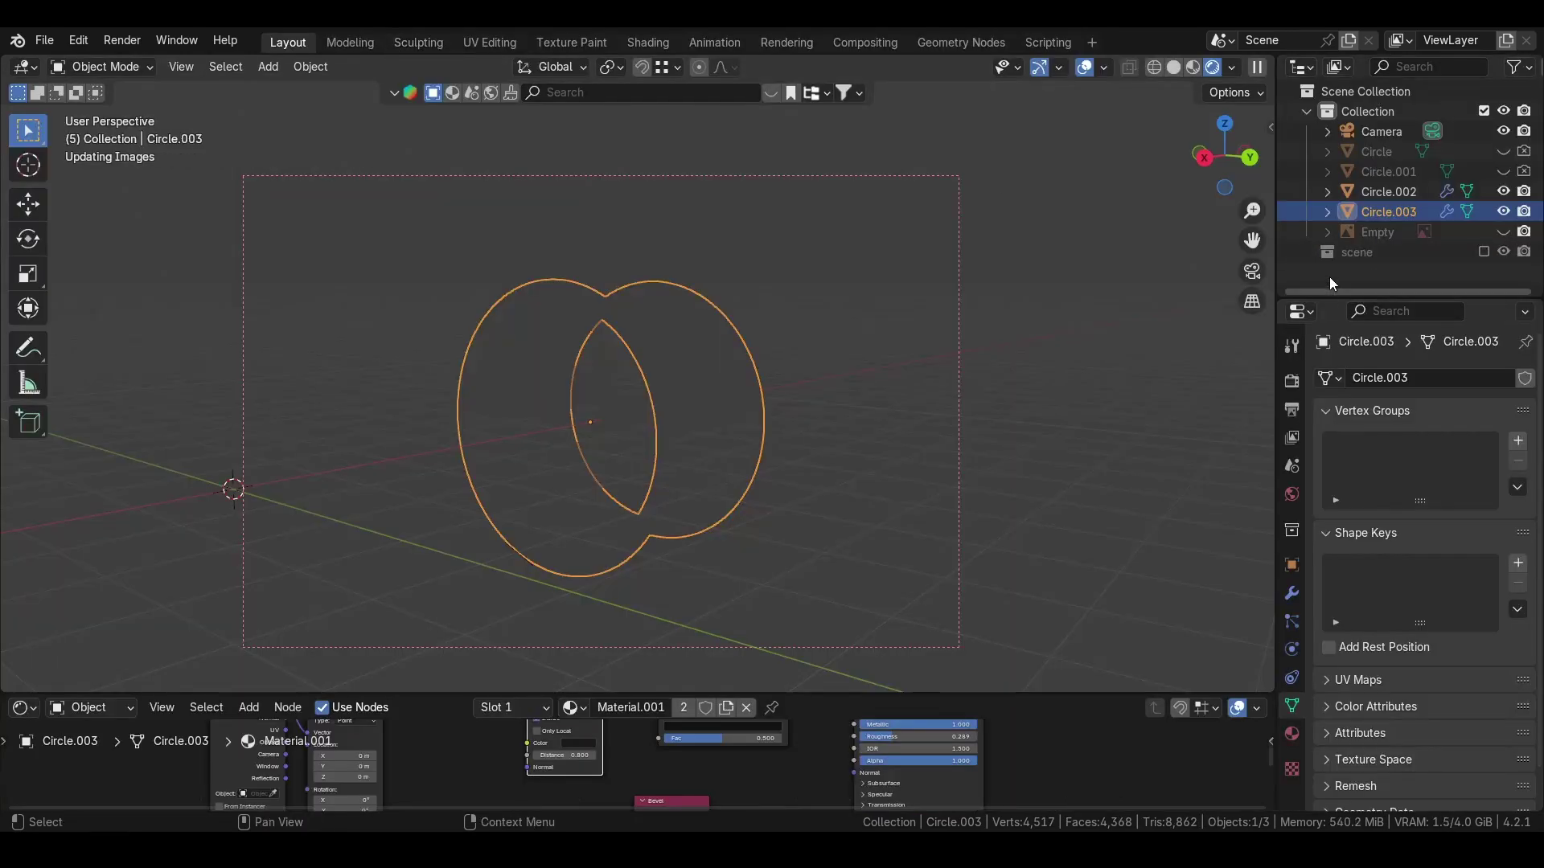
key(ctrl+space)
key(ctrl+space)
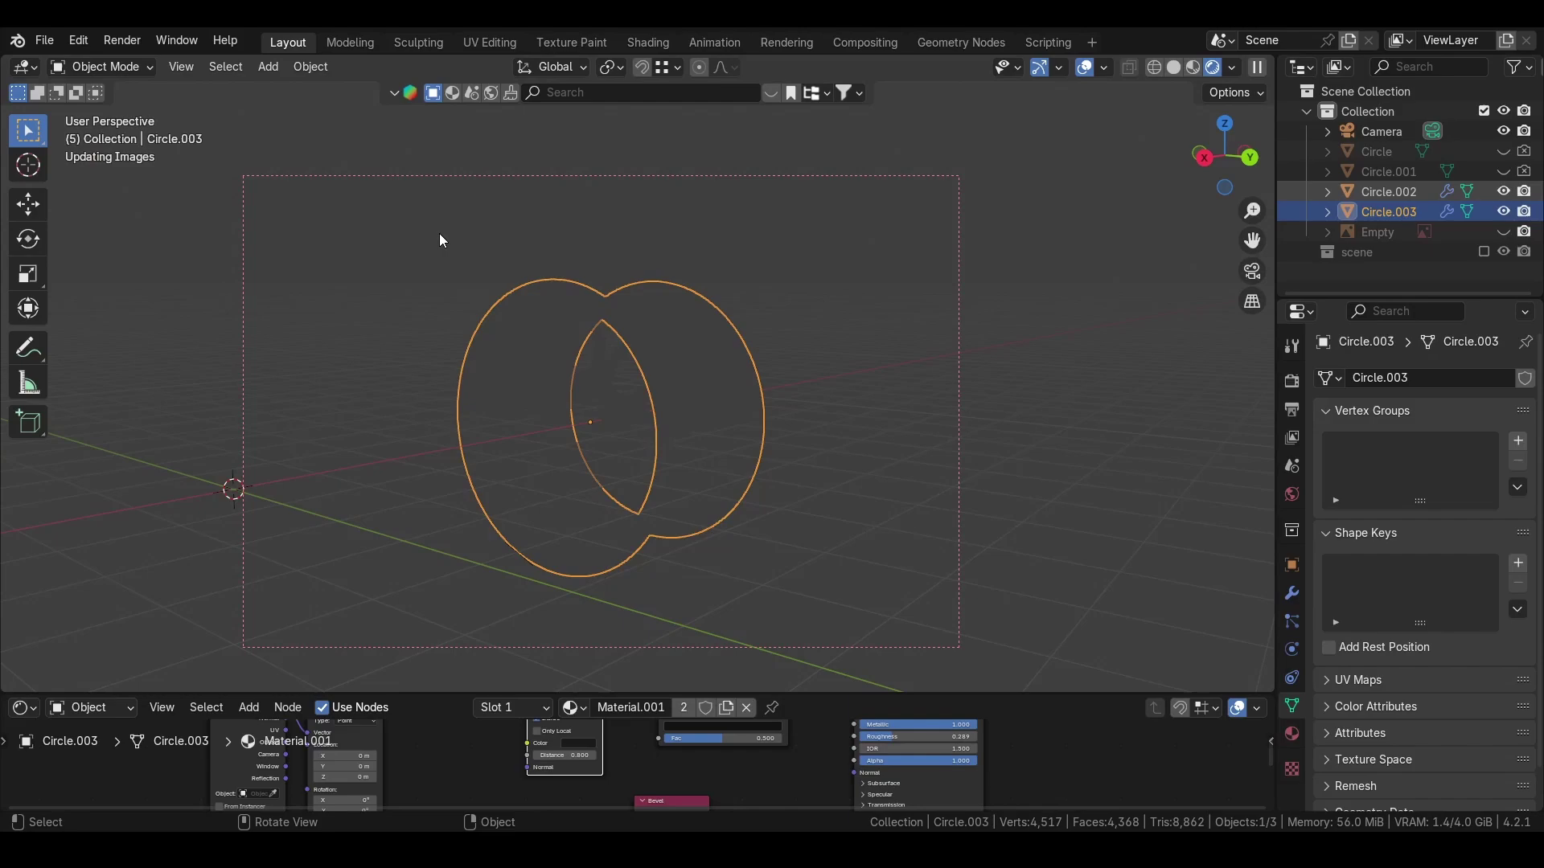
Maximize the 3D viewport, draw a render region around the rim, and restore the normal layout
key(ctrl+space)
key(ctrl+b)
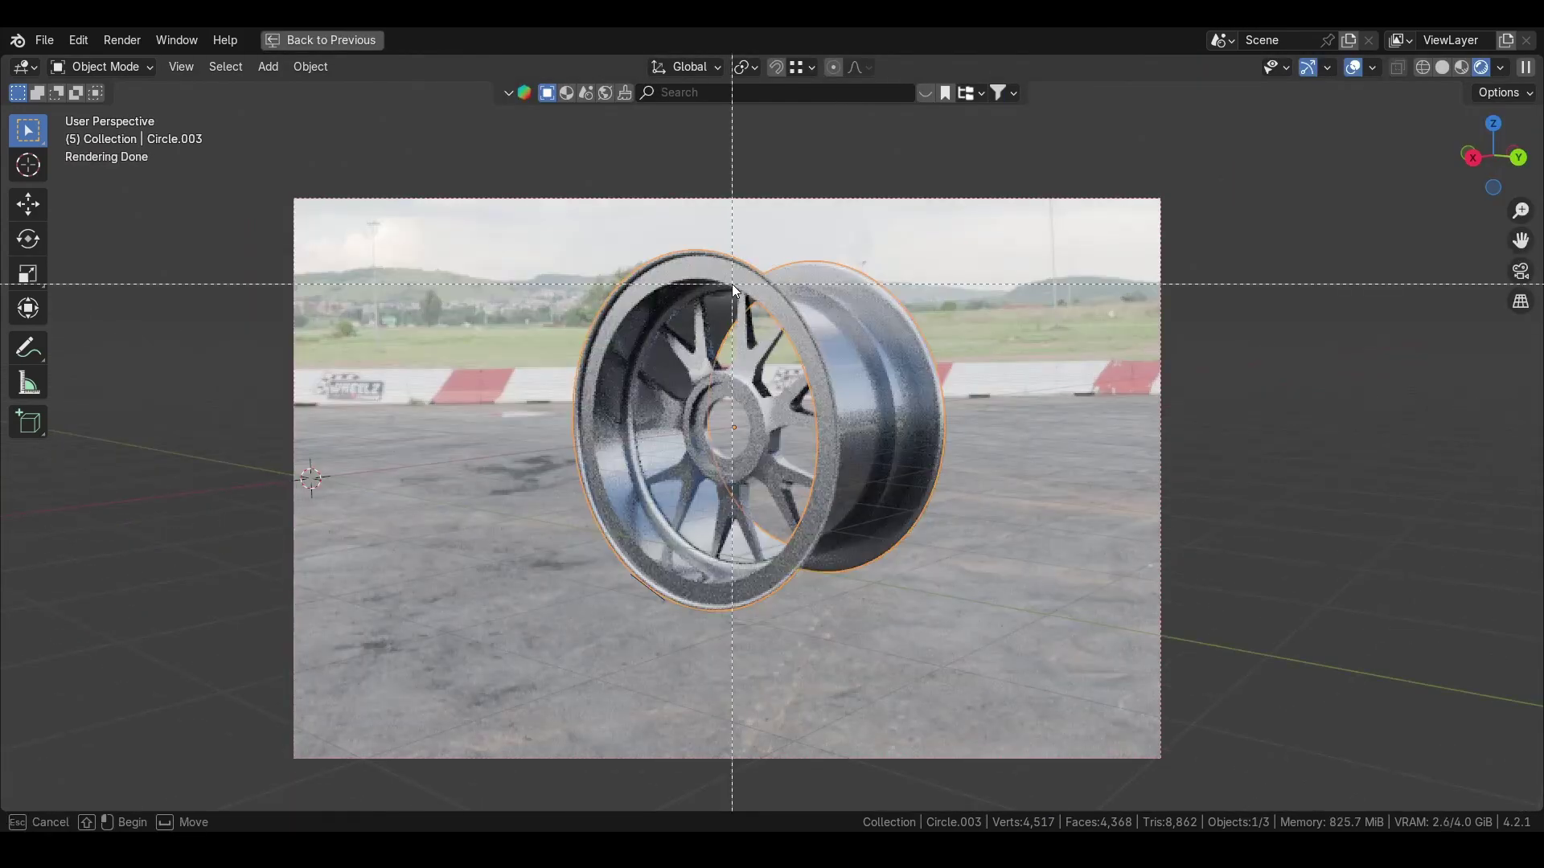
drag(499, 198, 844, 637)
middle_drag(846, 411, 974, 643)
key(ctrl+space)
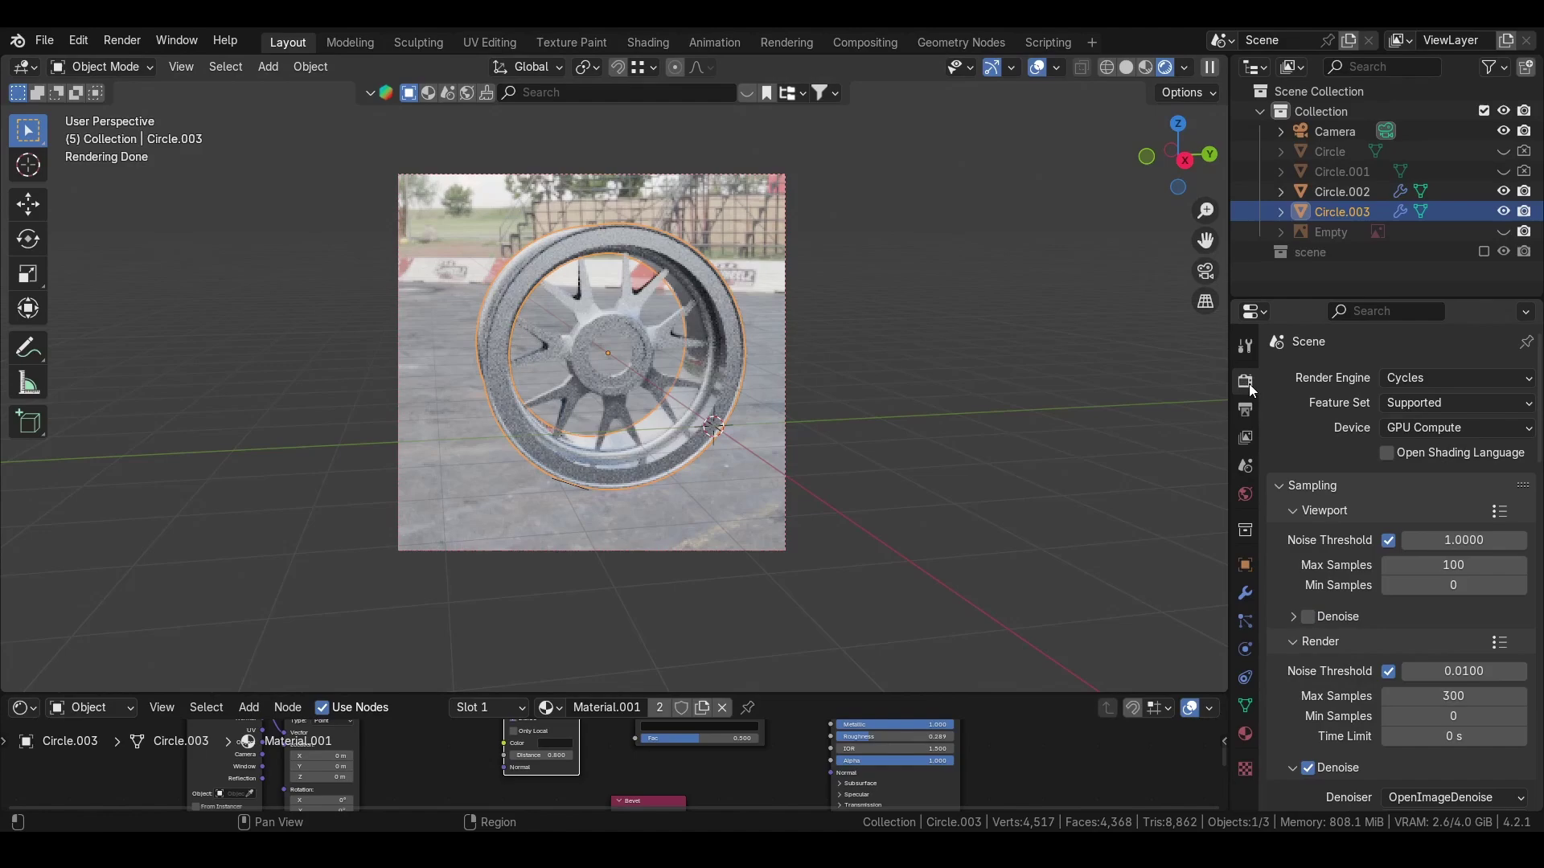
Enable Simplify in the render settings, set the viewport Max Subdivision to 0, and inspect the rim's outline
scroll(1319, 630, down, 8)
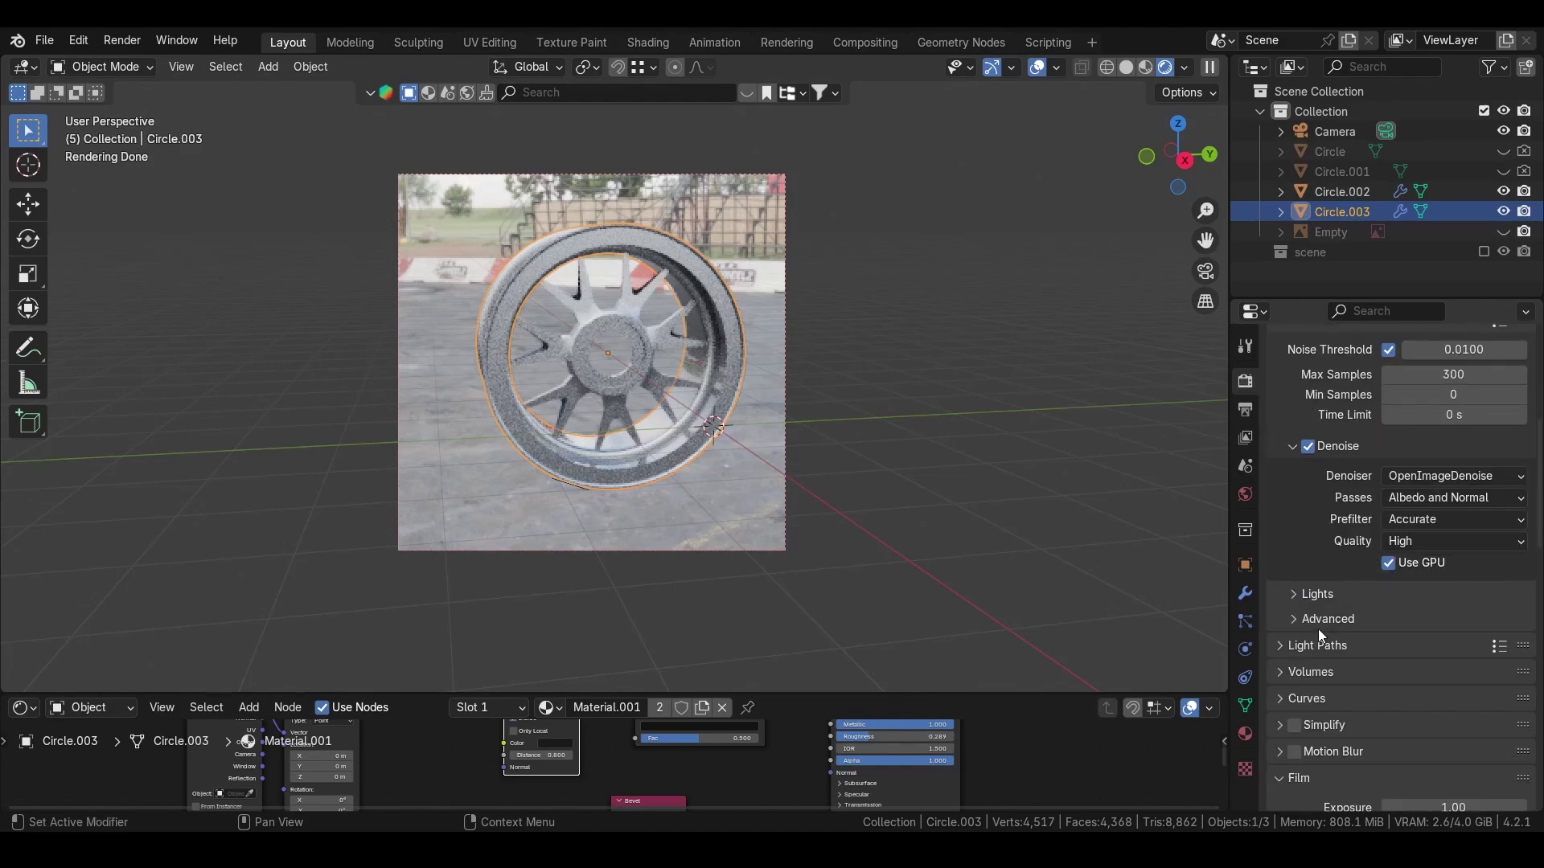
scroll(1319, 628, down, 5)
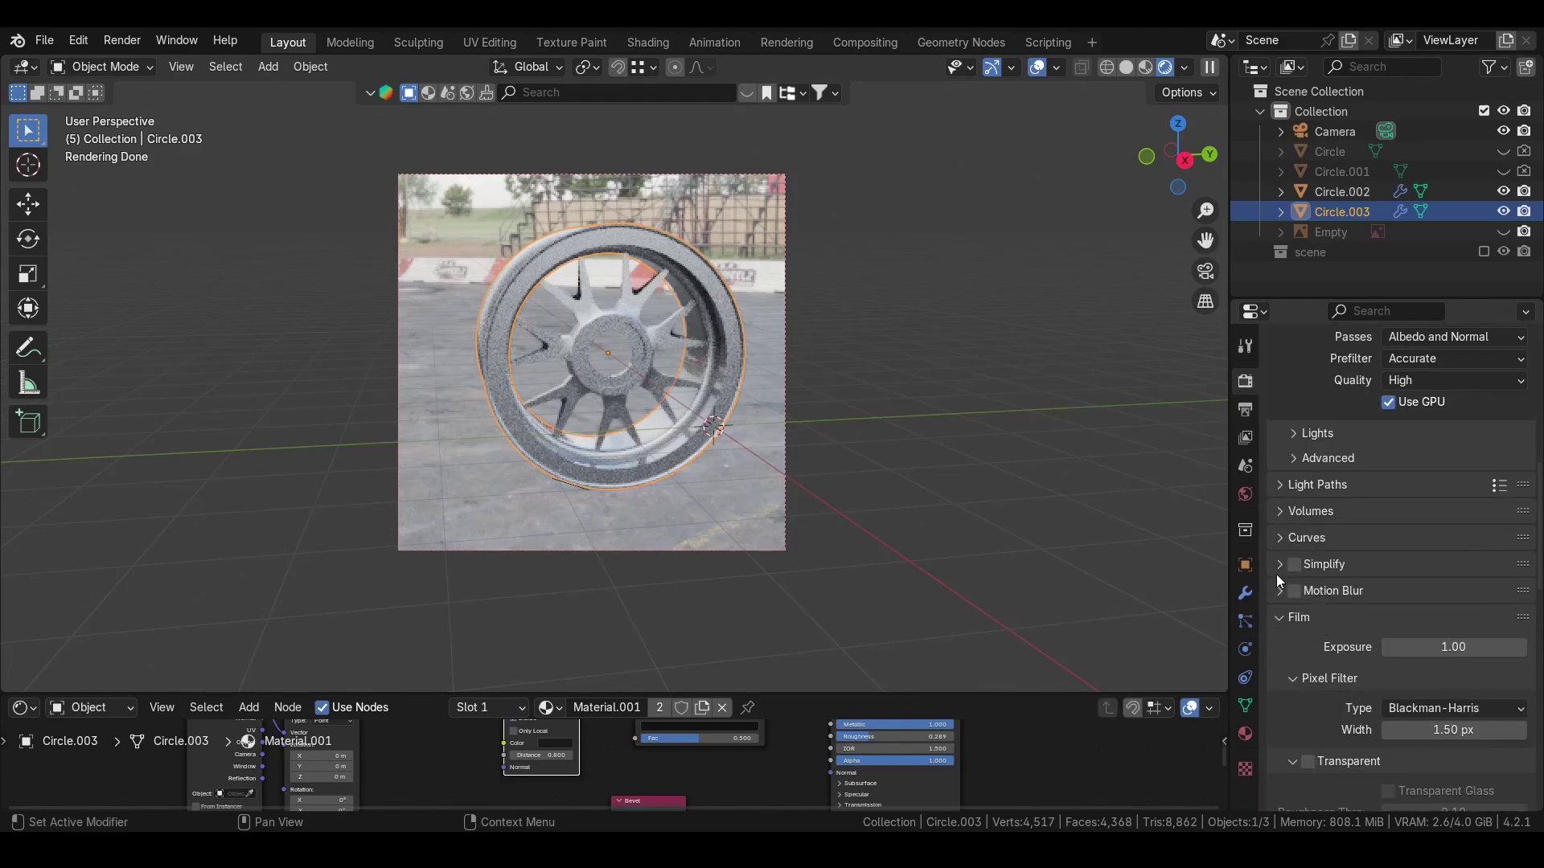
click(1280, 563)
click(1294, 565)
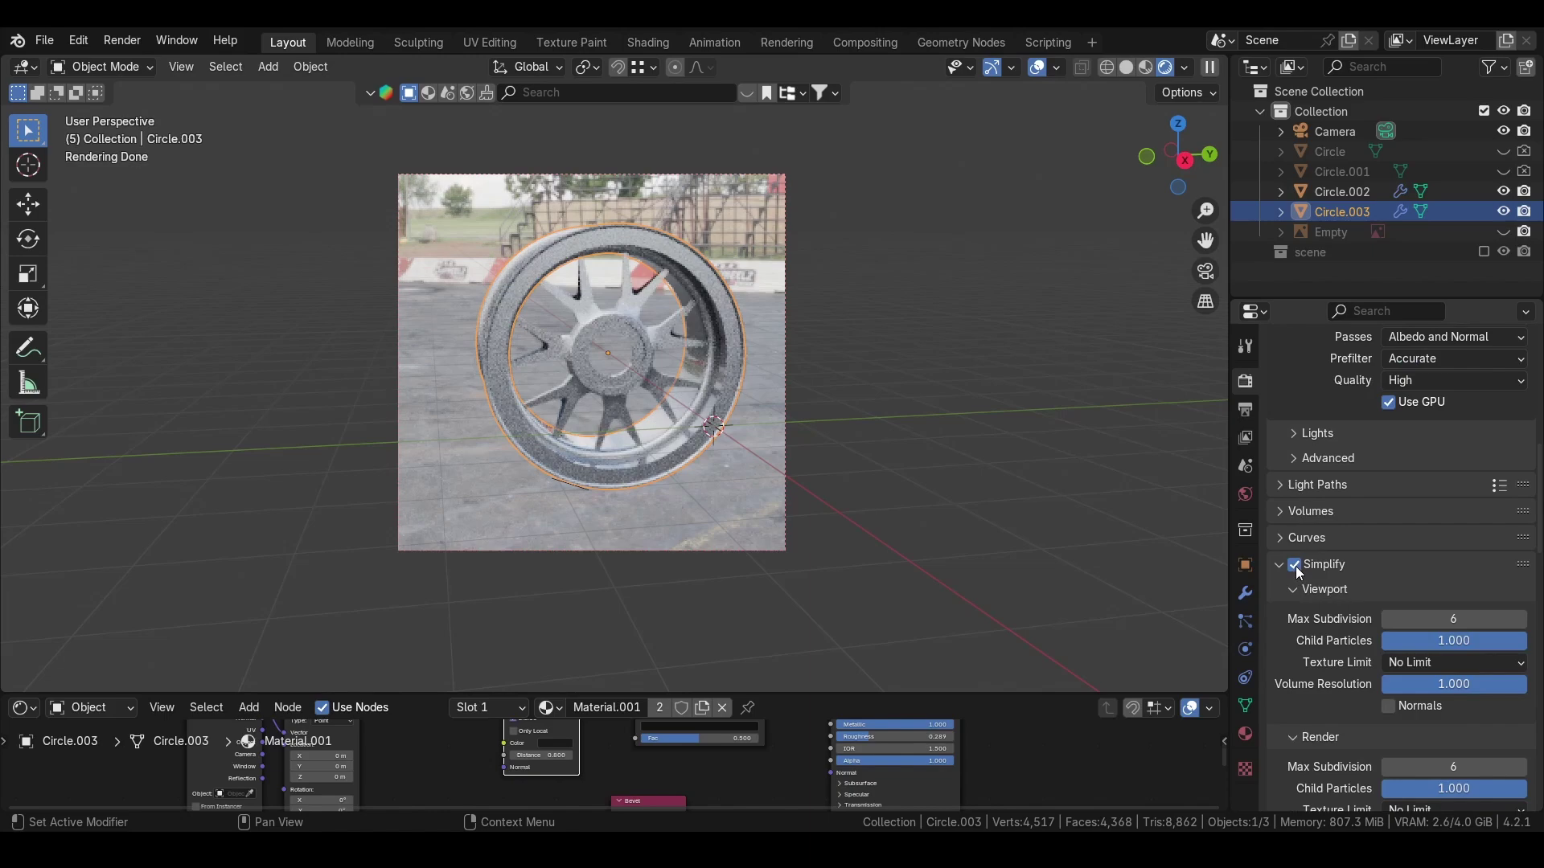
scroll(1297, 571, down, 3)
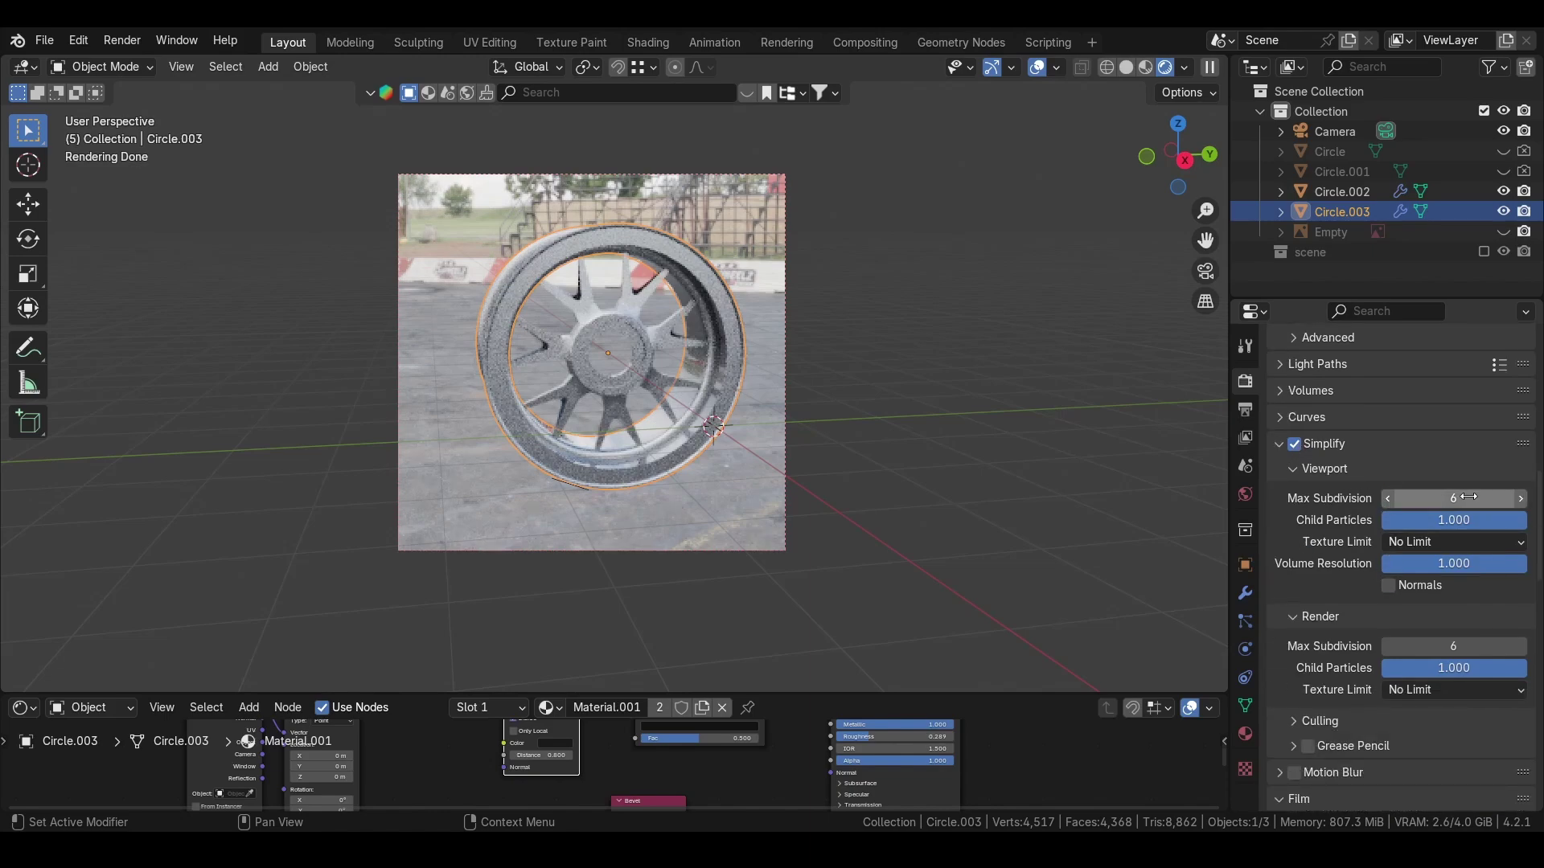
drag(1468, 498, 1407, 498)
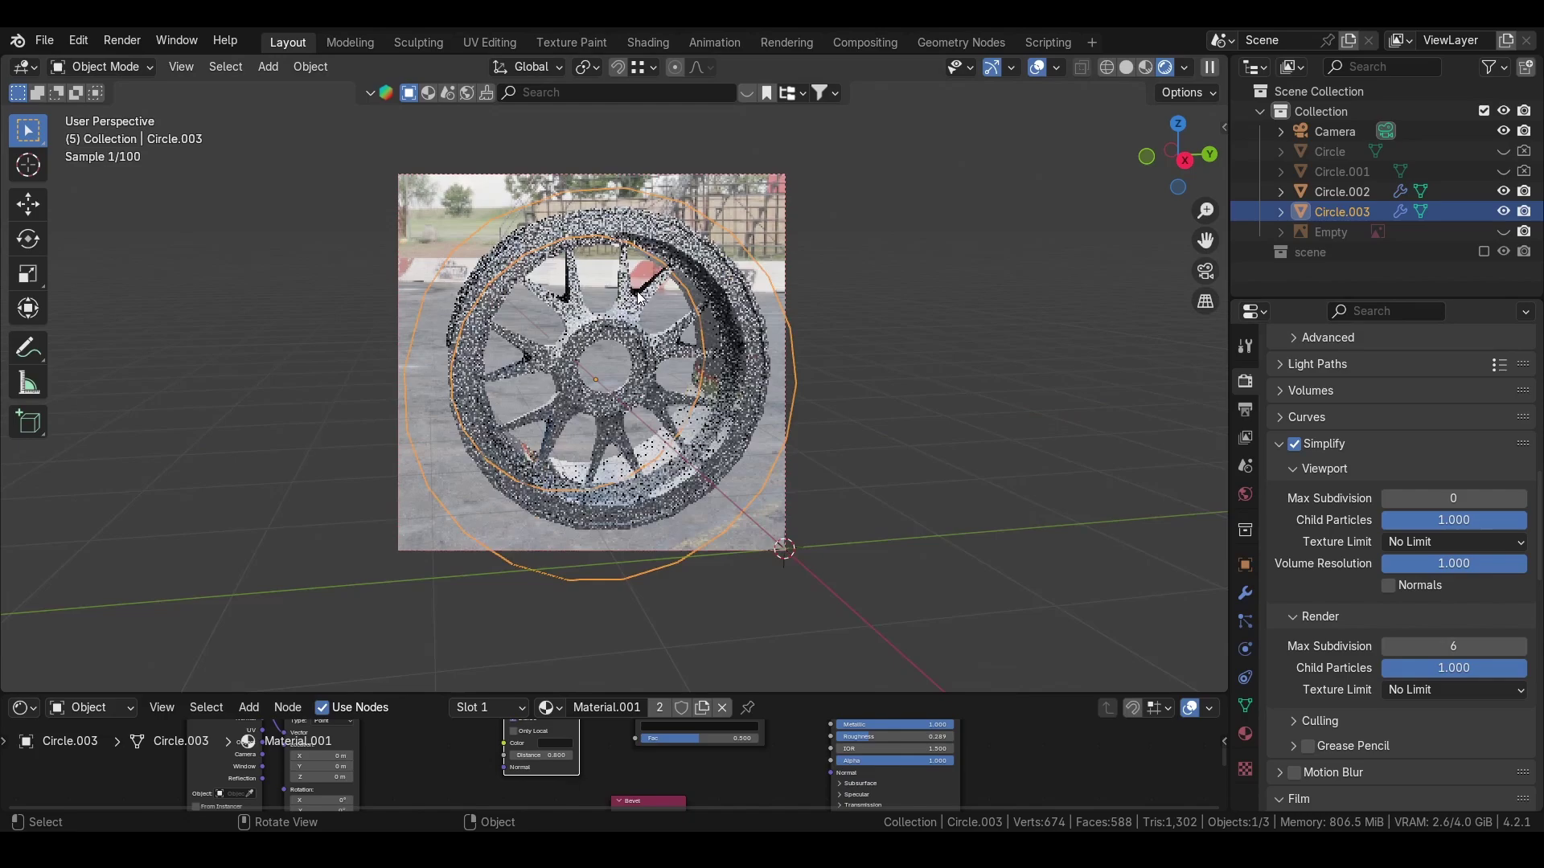
middle_drag(640, 298, 813, 313)
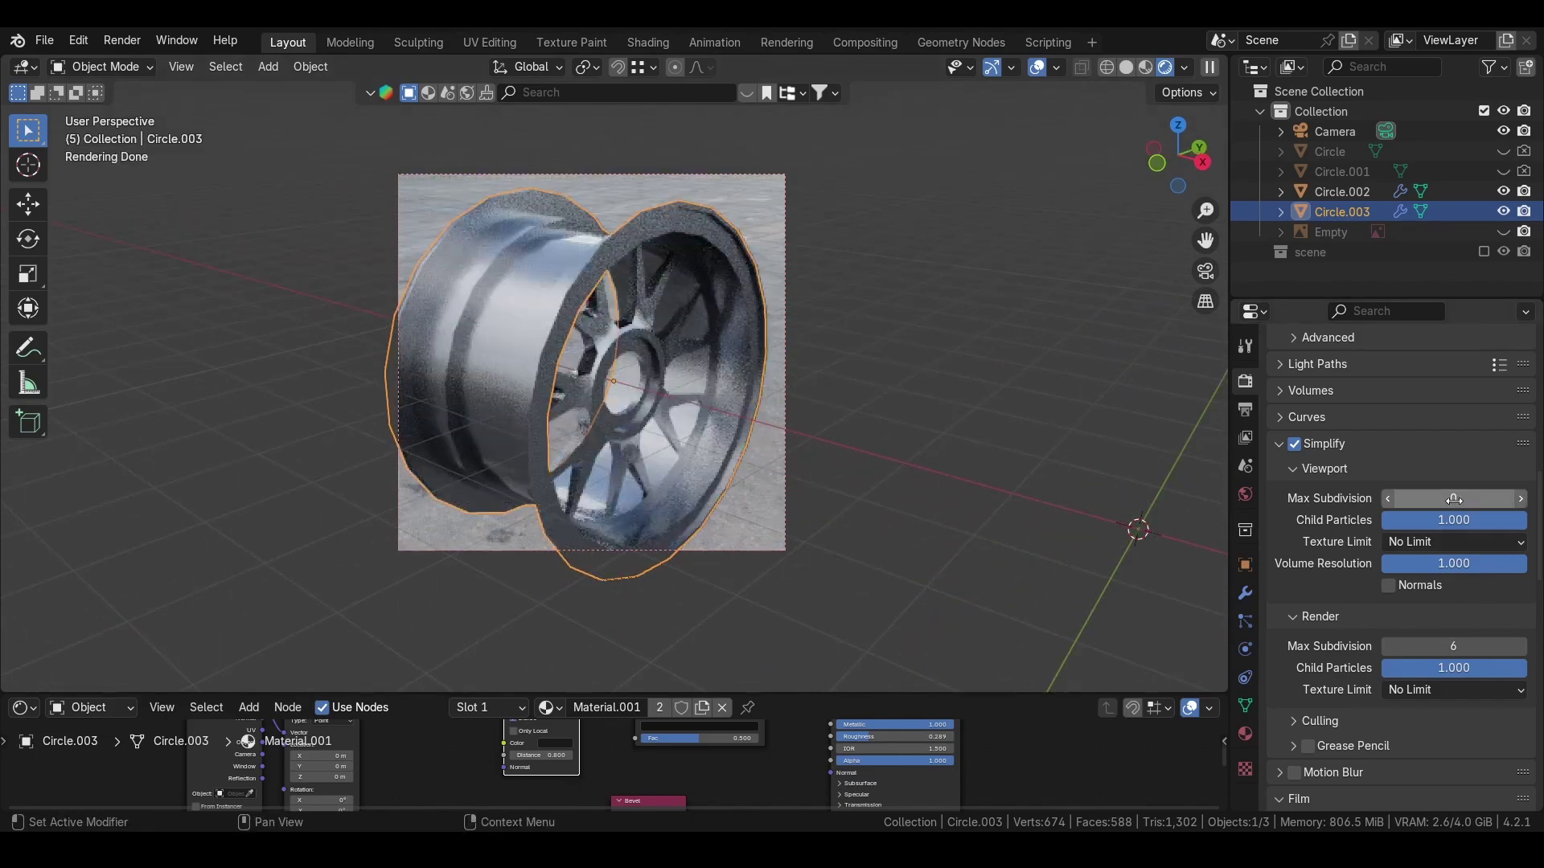
mouse_move(645, 275)
middle_down()
mouse_move(589, 302)
mouse_move(694, 306)
middle_up()
scroll(642, 296, up, 3)
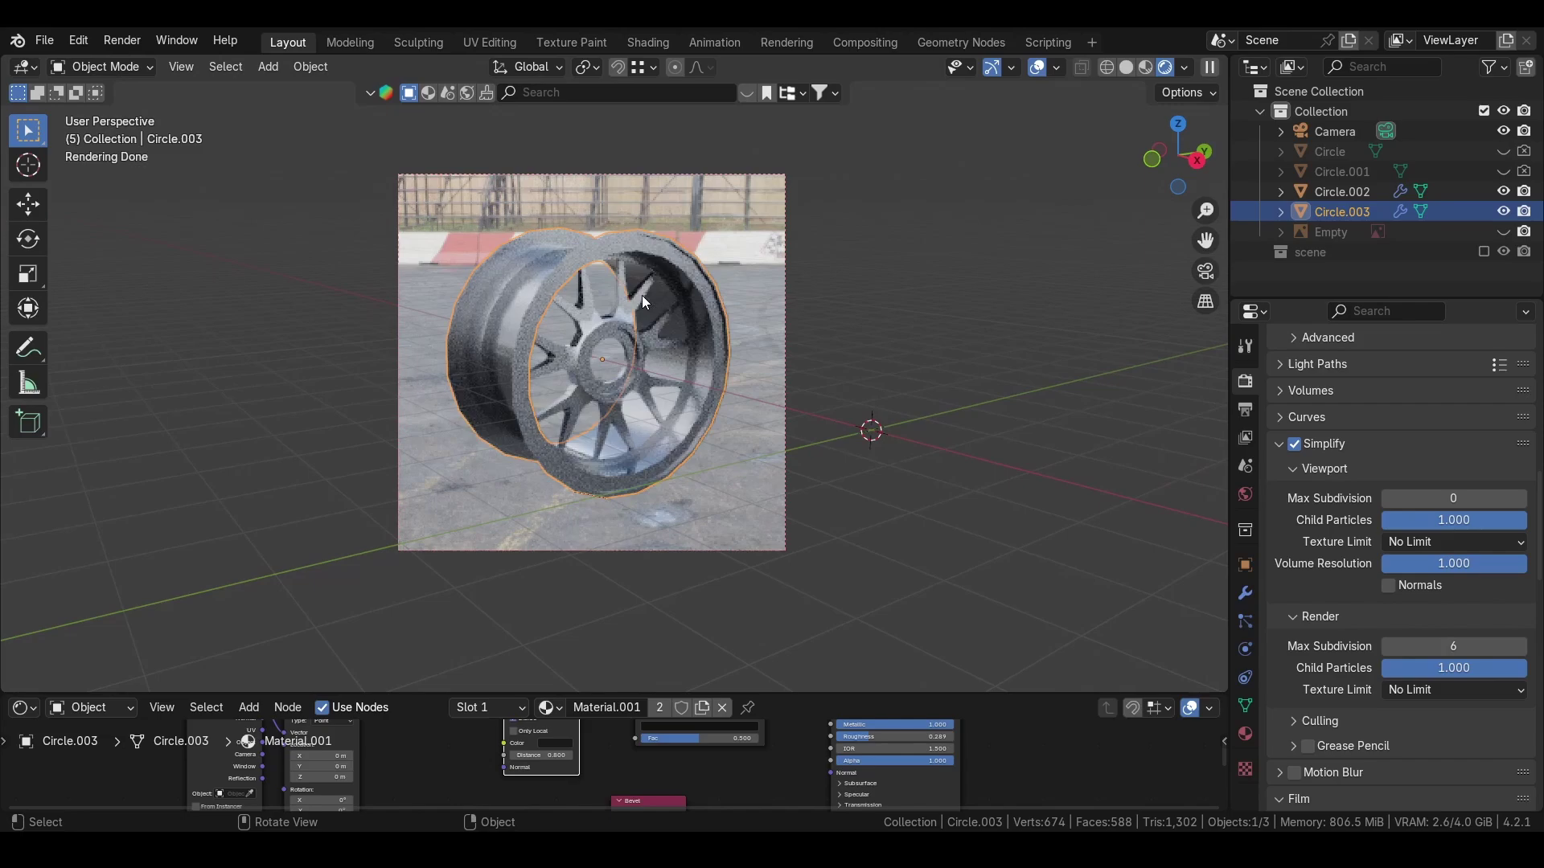
Raise the Simplify viewport Max Subdivision to 1 and inspect the rim from several angles
click(1522, 498)
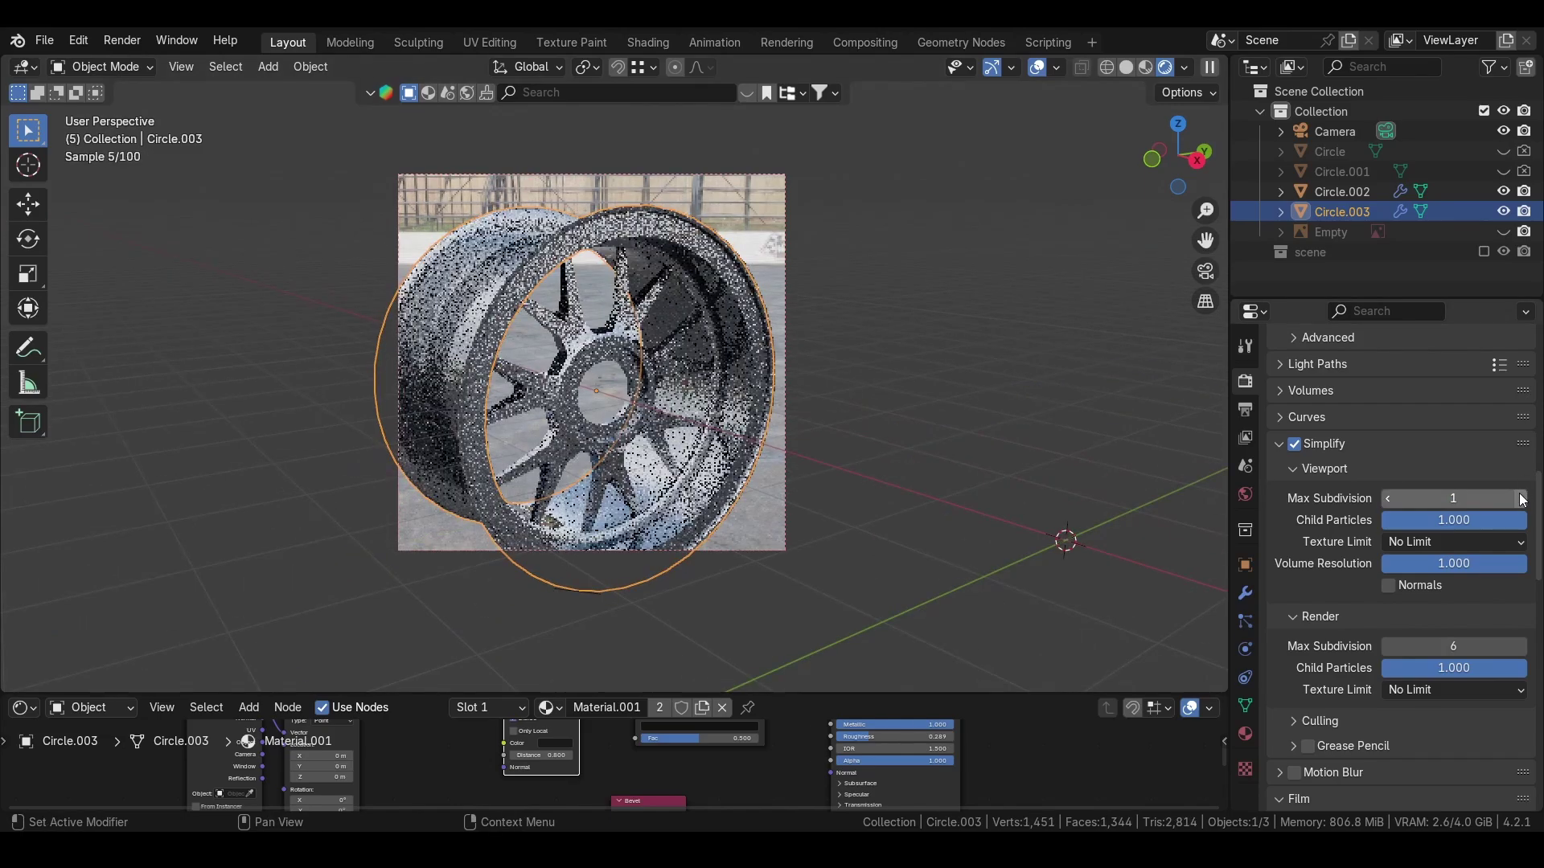
scroll(668, 363, down, 3)
middle_drag(663, 354, 633, 314)
middle_drag(494, 320, 619, 354)
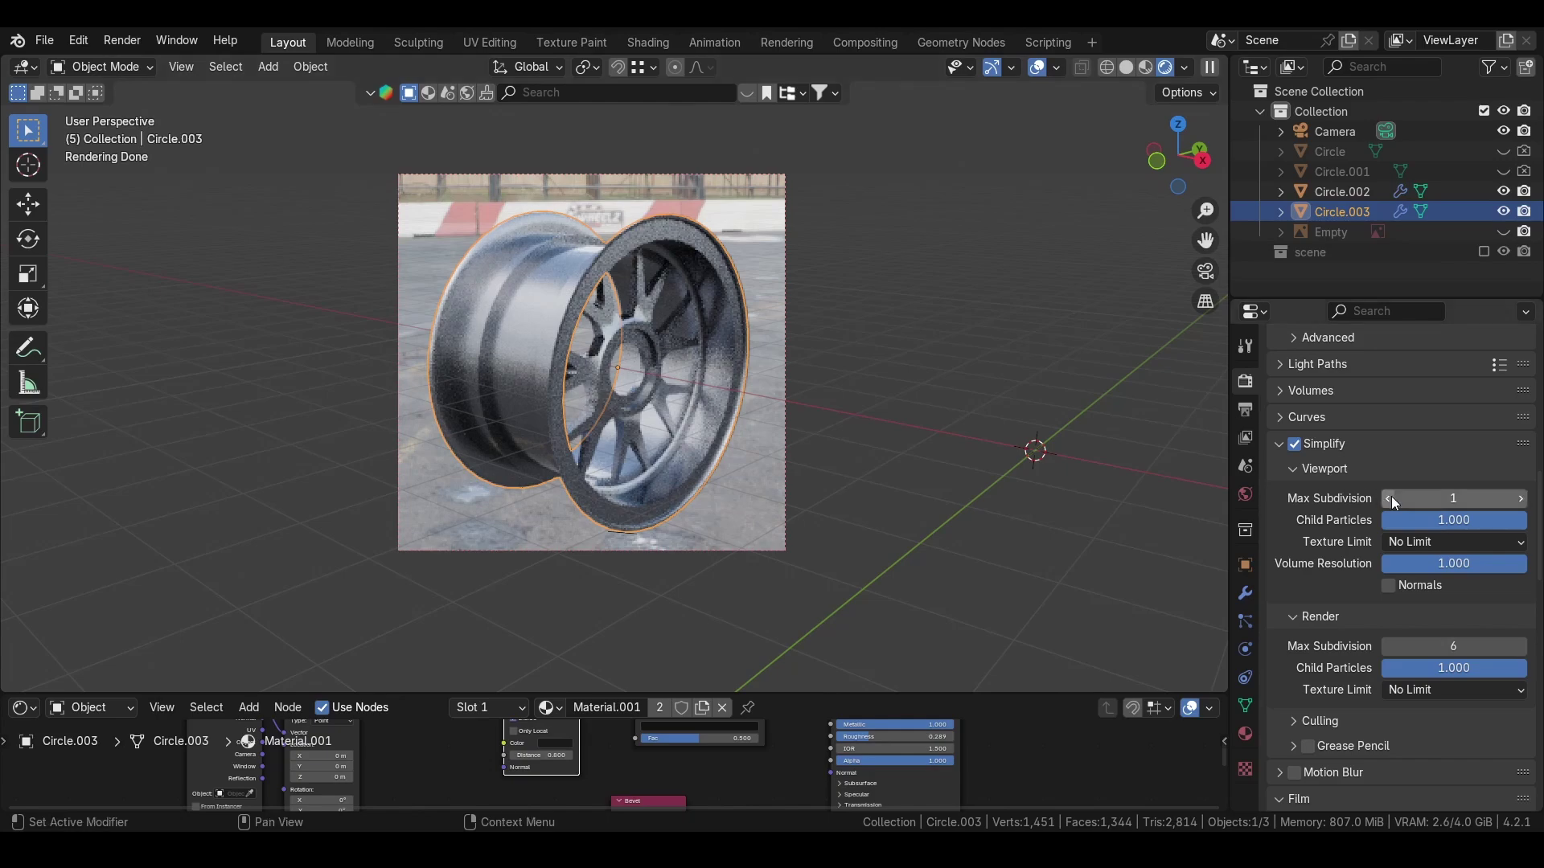
middle_drag(578, 374, 639, 354)
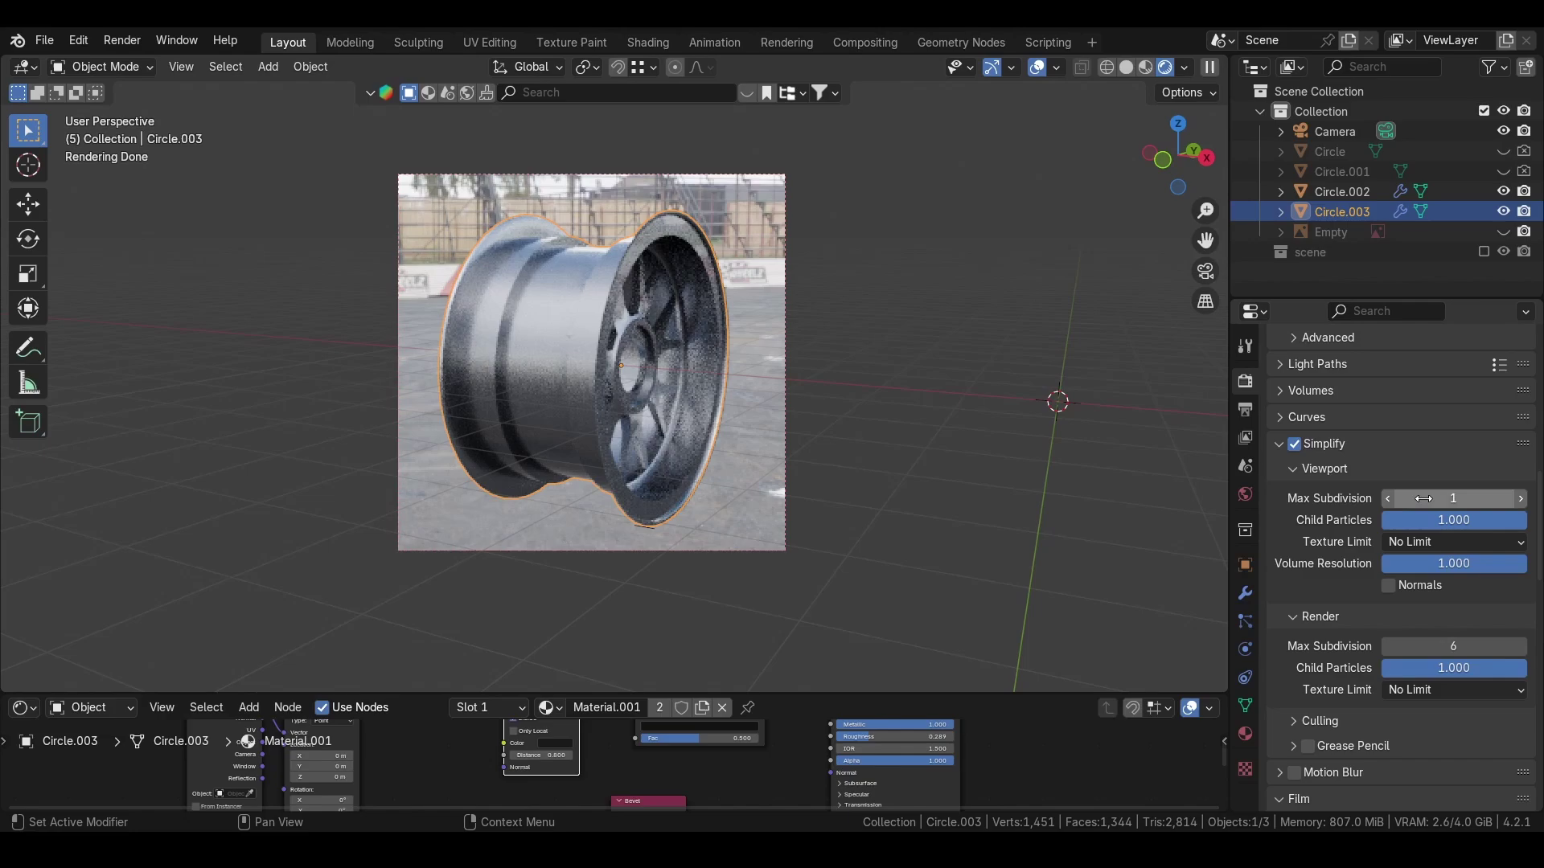
Set the Simplify viewport Max Subdivision back to 0 and check the rim from the front
click(1389, 499)
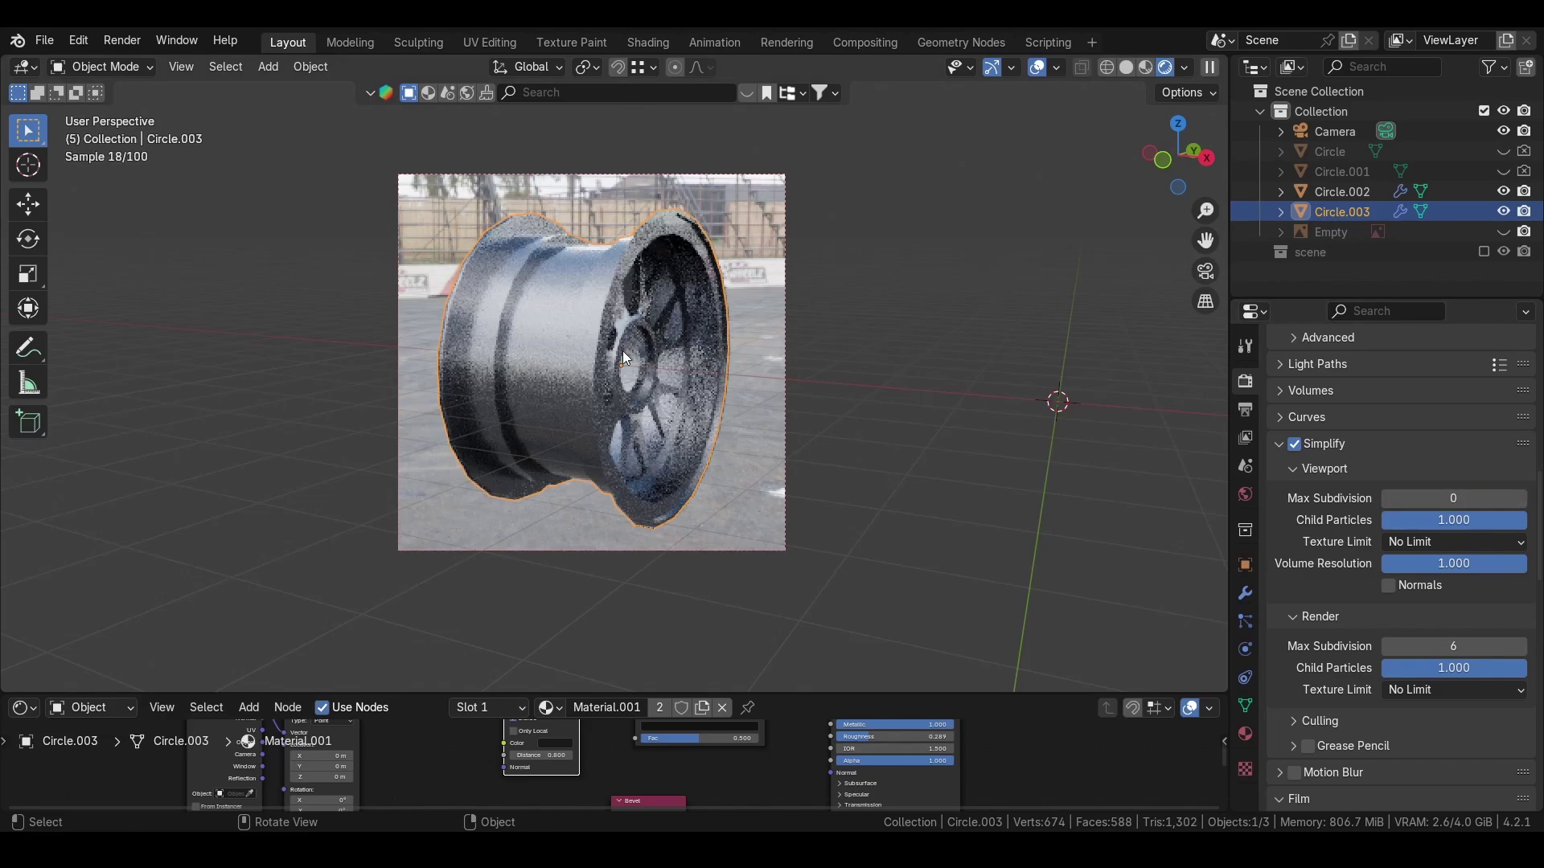
middle_drag(622, 350, 588, 196)
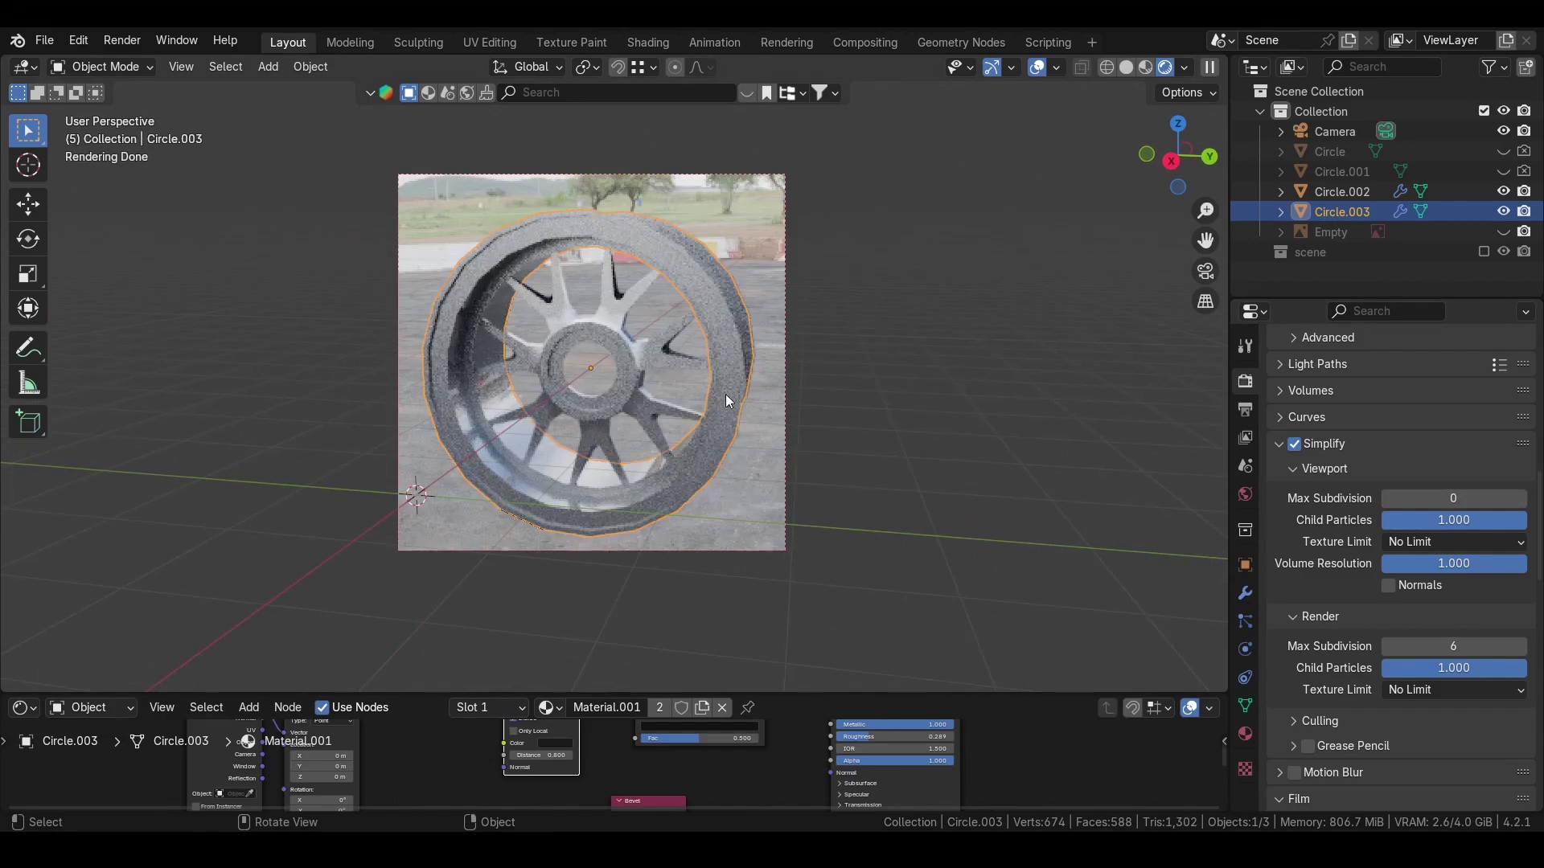
middle_drag(696, 396, 988, 479)
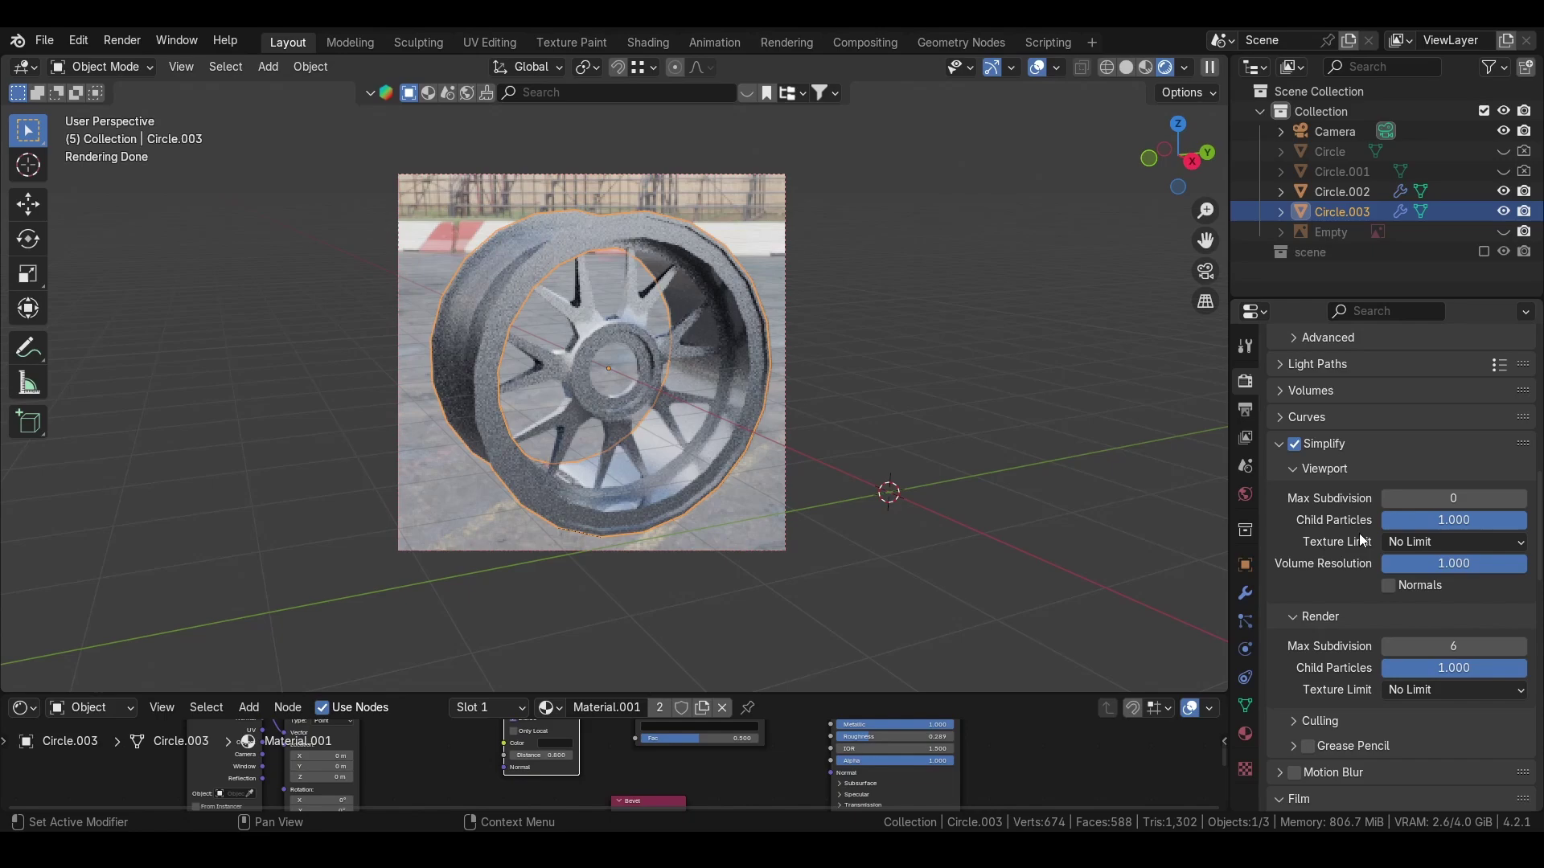
Set the Simplify viewport Texture Limit to 128 and inspect the rim and its background
click(1477, 543)
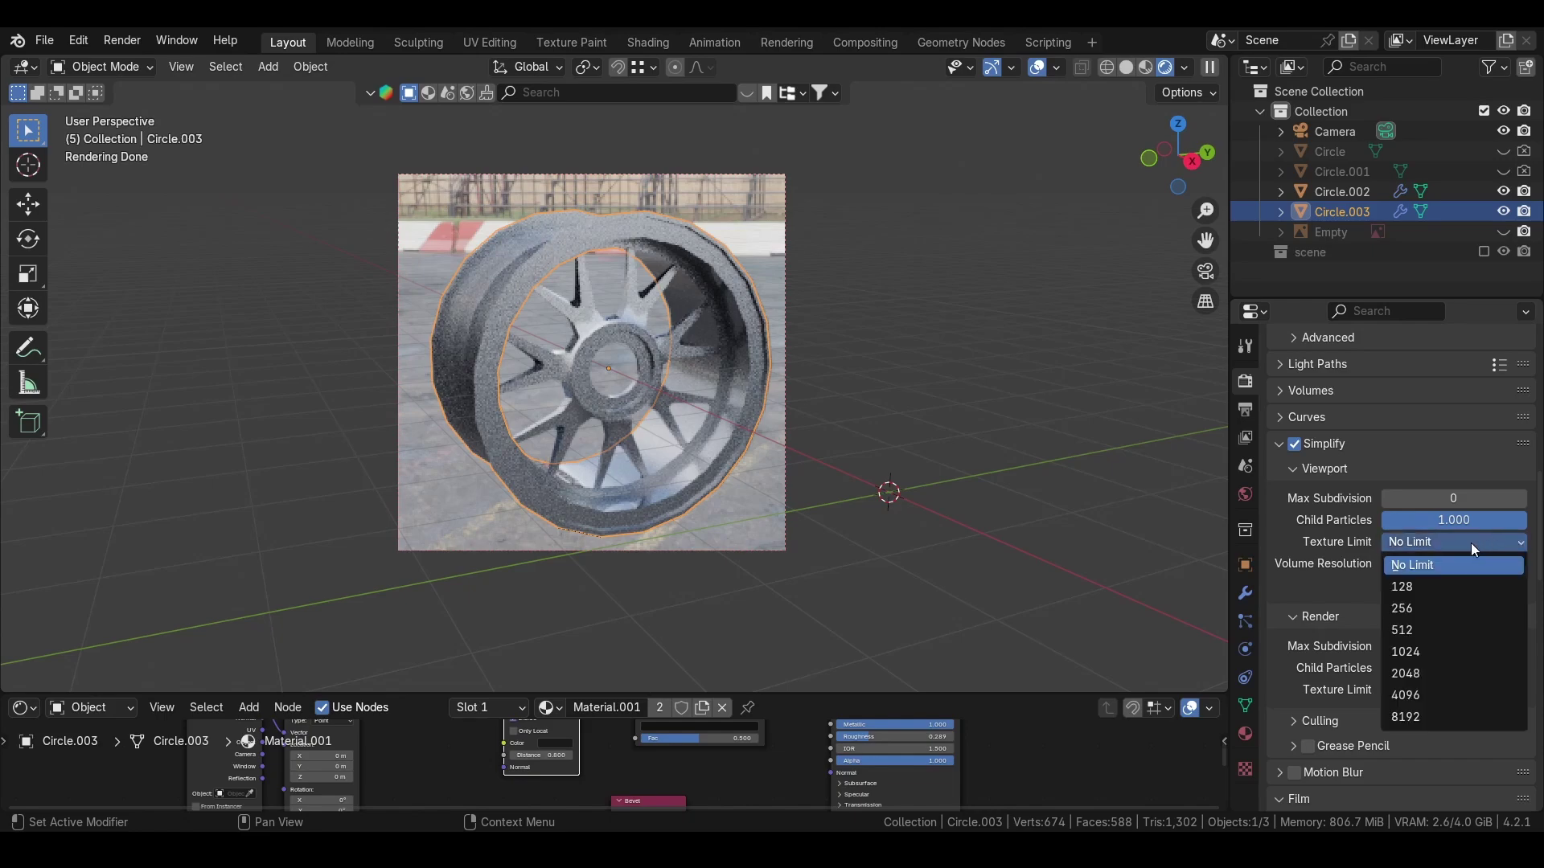
click(1463, 543)
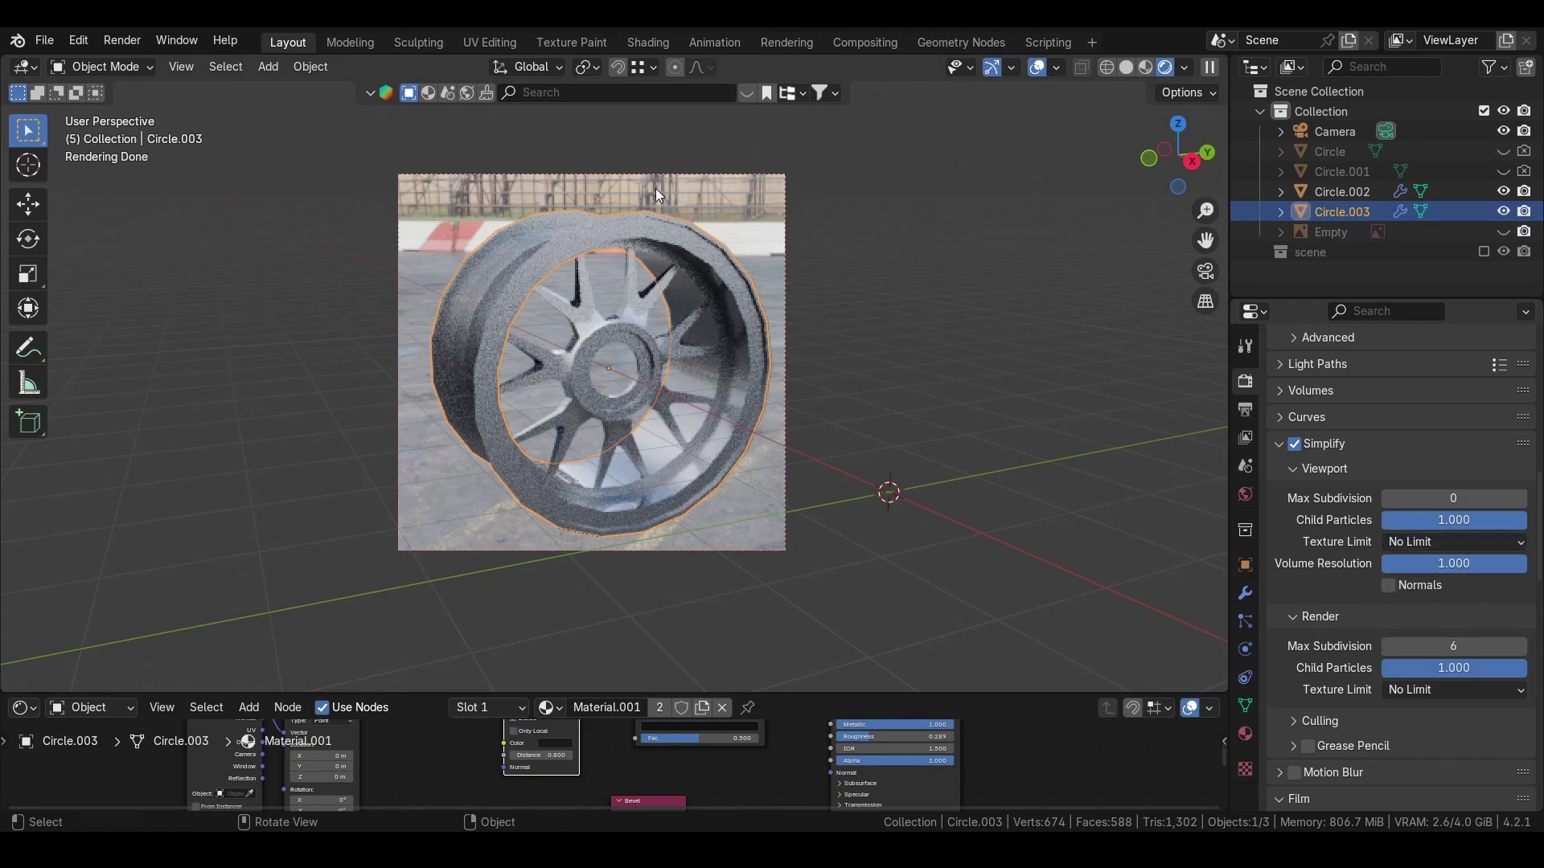
scroll(593, 334, down, 4)
middle_drag(605, 325, 751, 266)
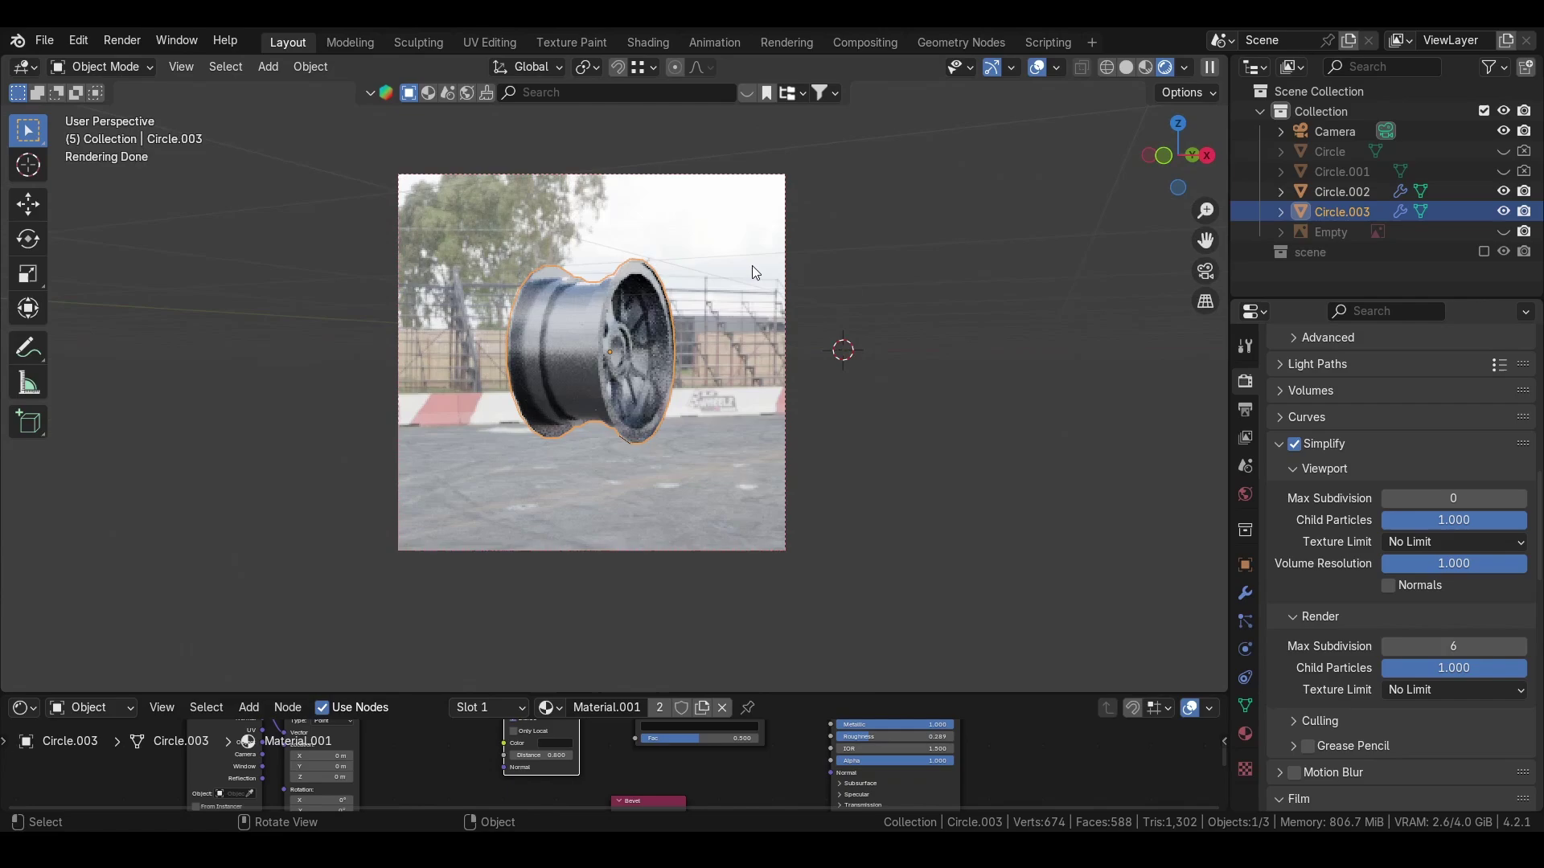
middle_drag(617, 328, 693, 361)
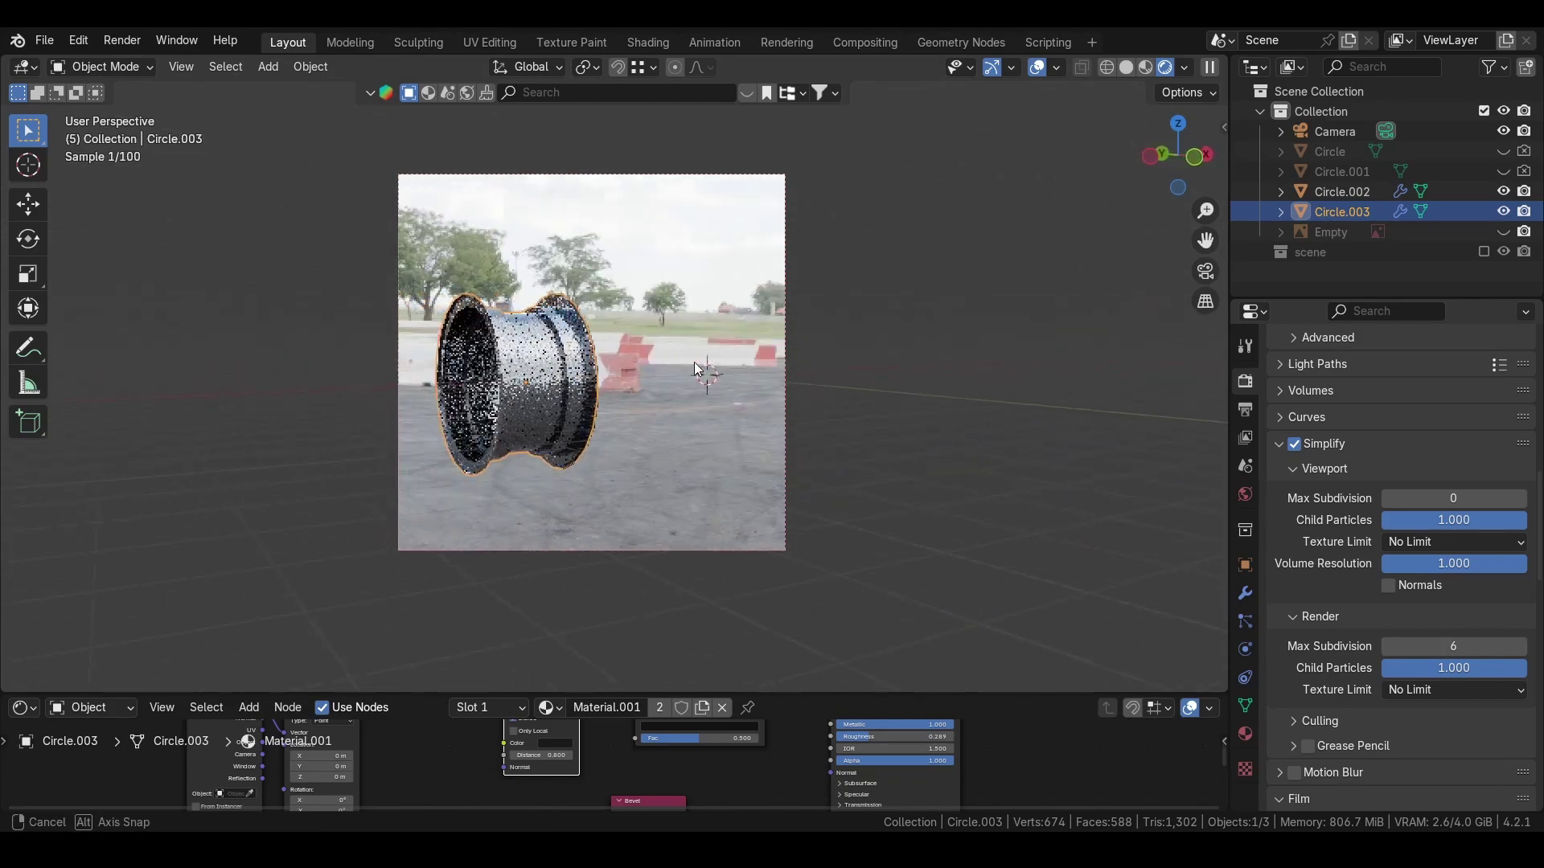
click(1468, 542)
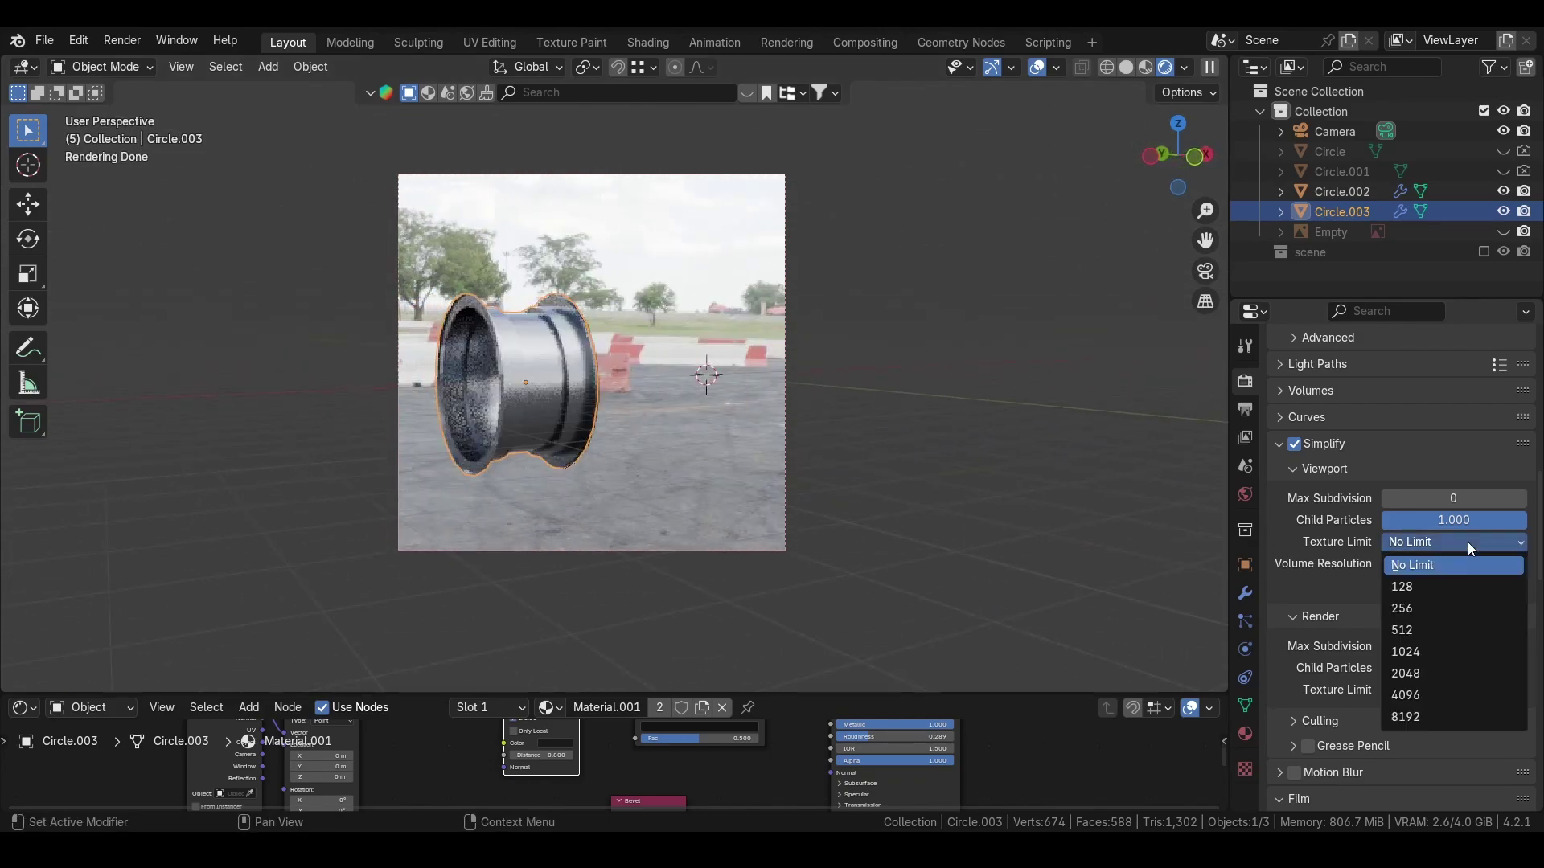
click(1464, 587)
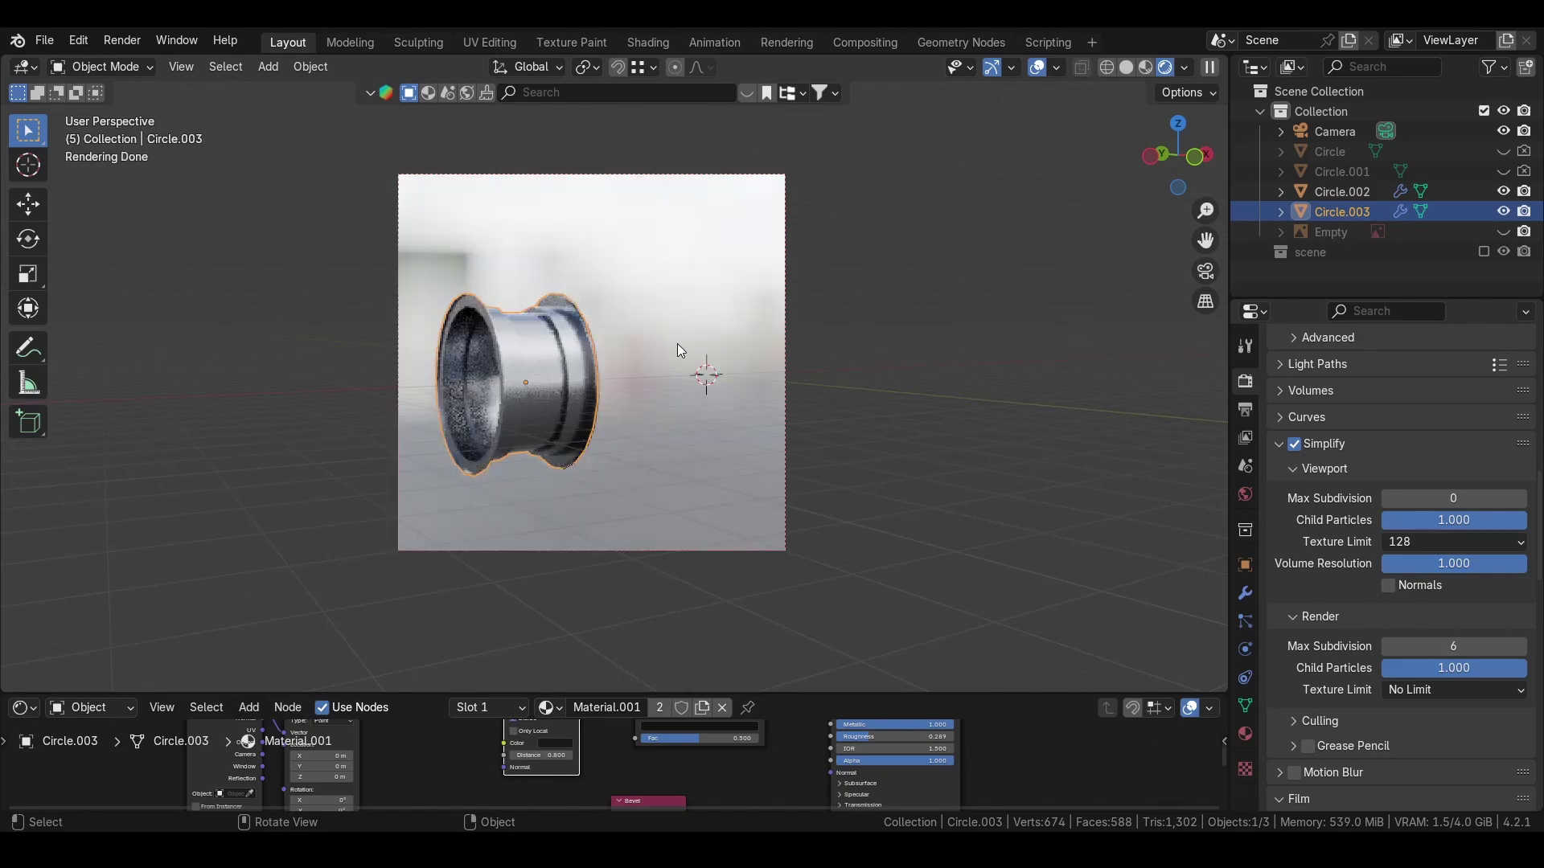
mouse_move(676, 344)
middle_down()
mouse_move(516, 377)
mouse_move(686, 338)
middle_up()
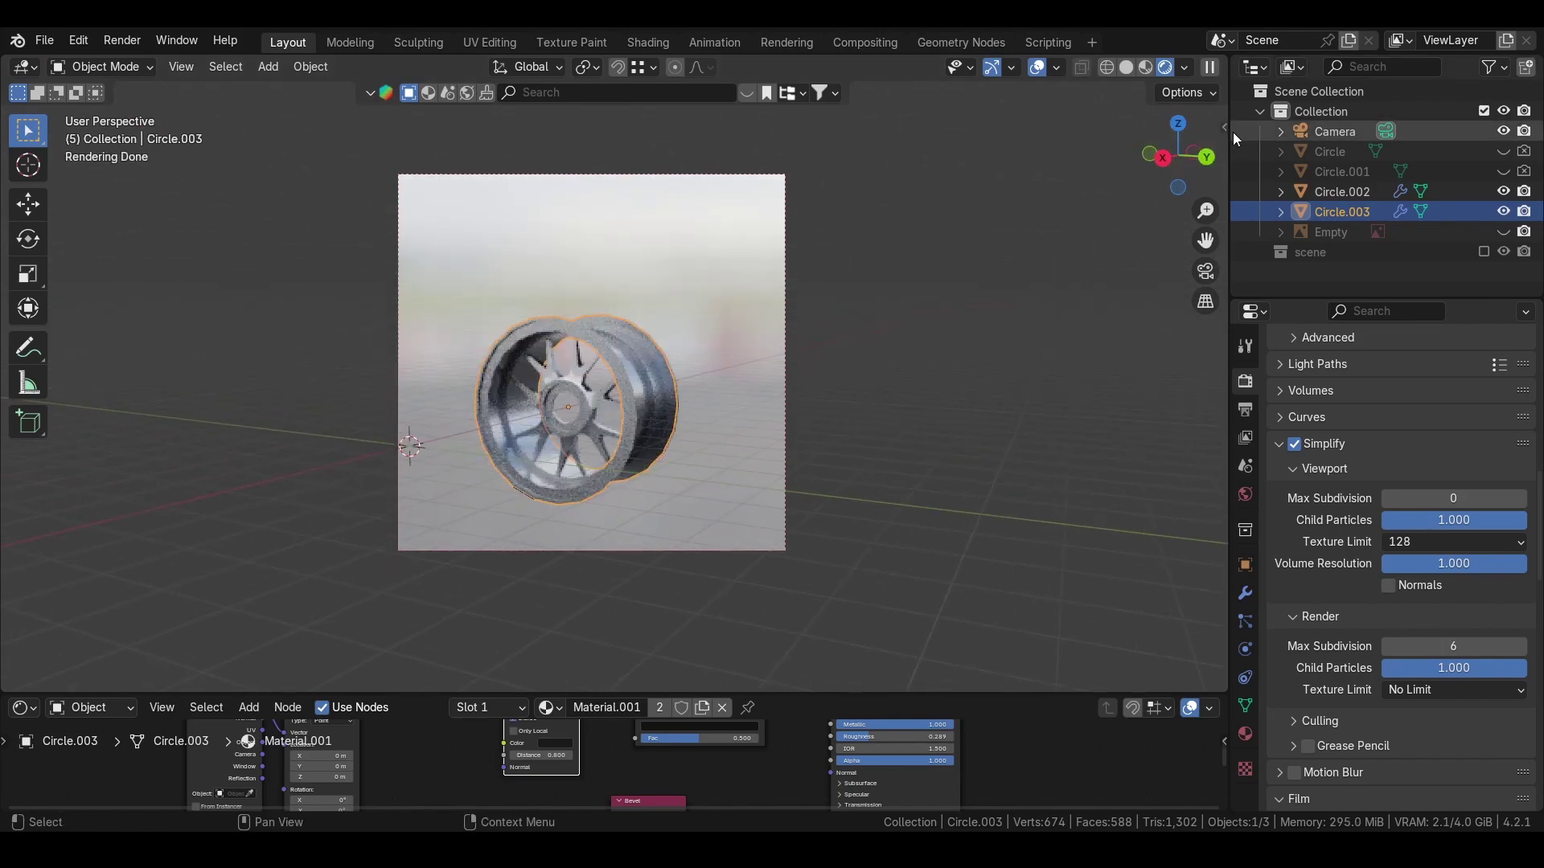
Turn off the viewport's Render Region and look around the whole scene
click(1223, 129)
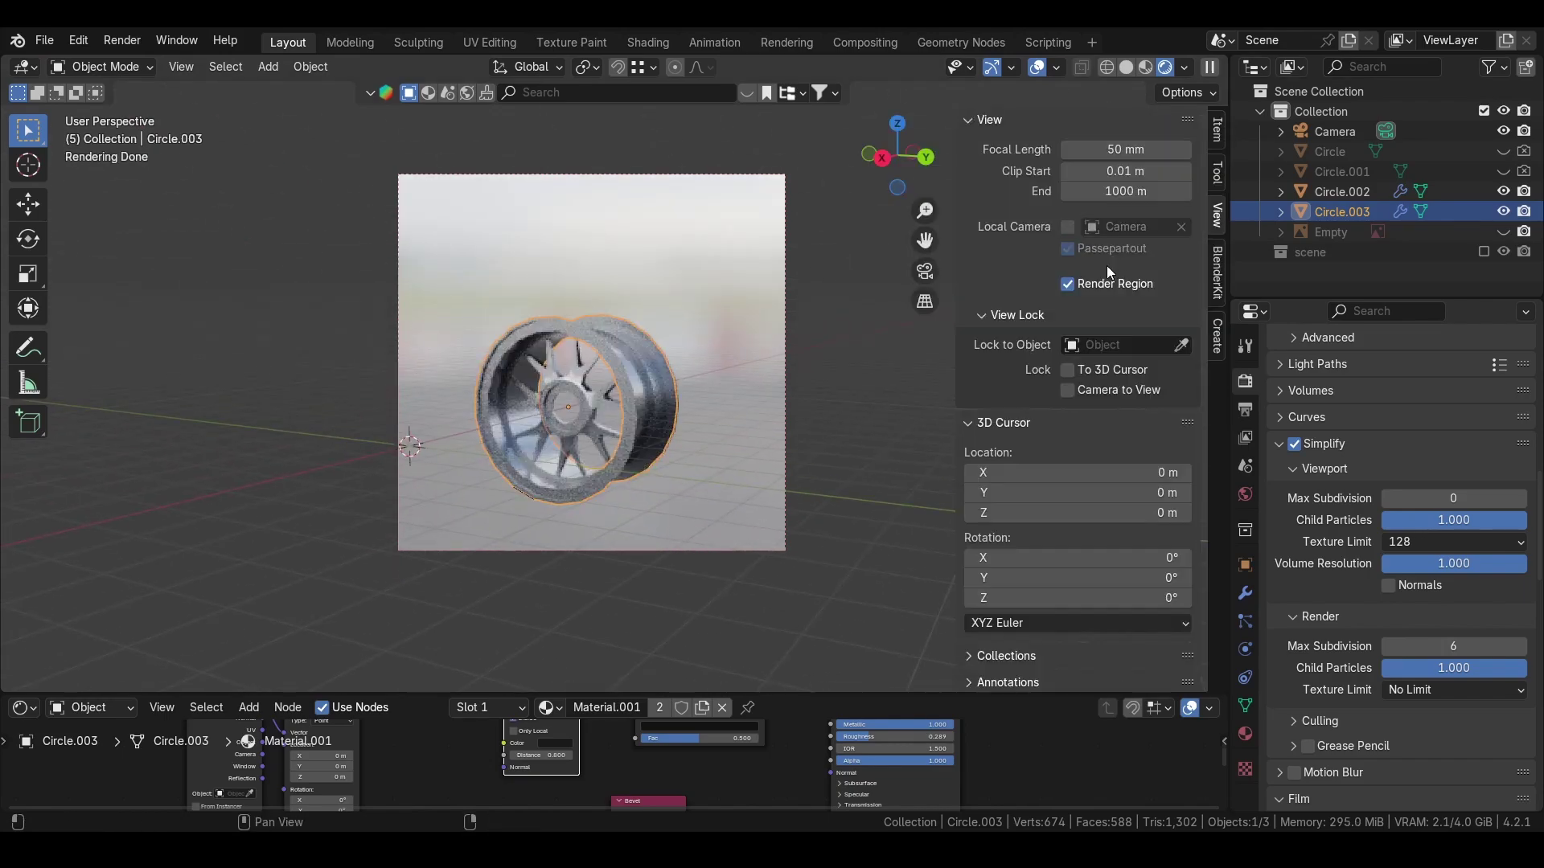
click(1069, 284)
key(n)
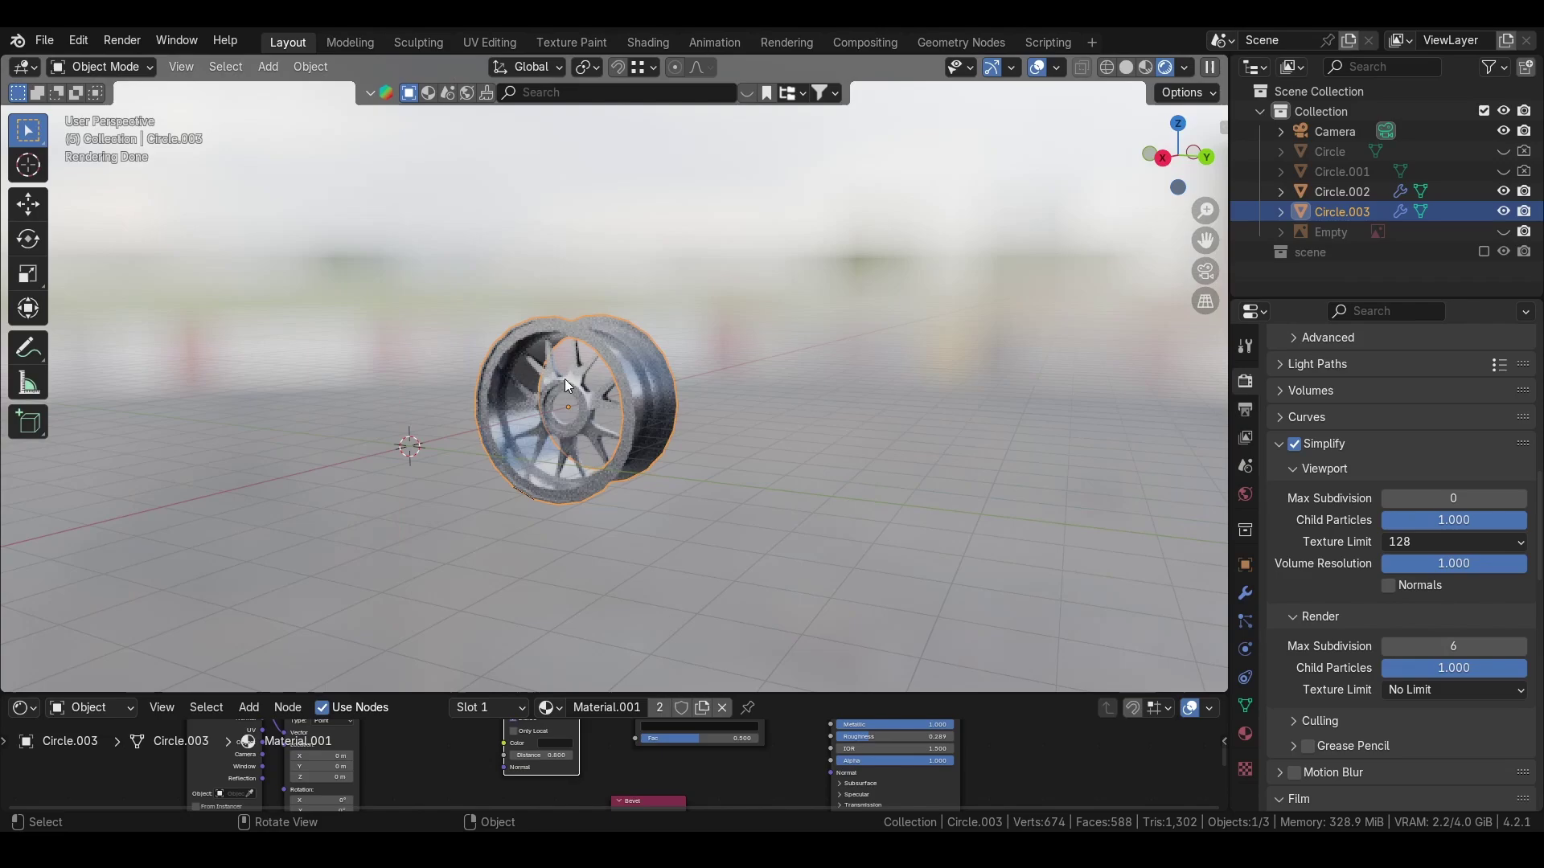
middle_drag(567, 386, 828, 431)
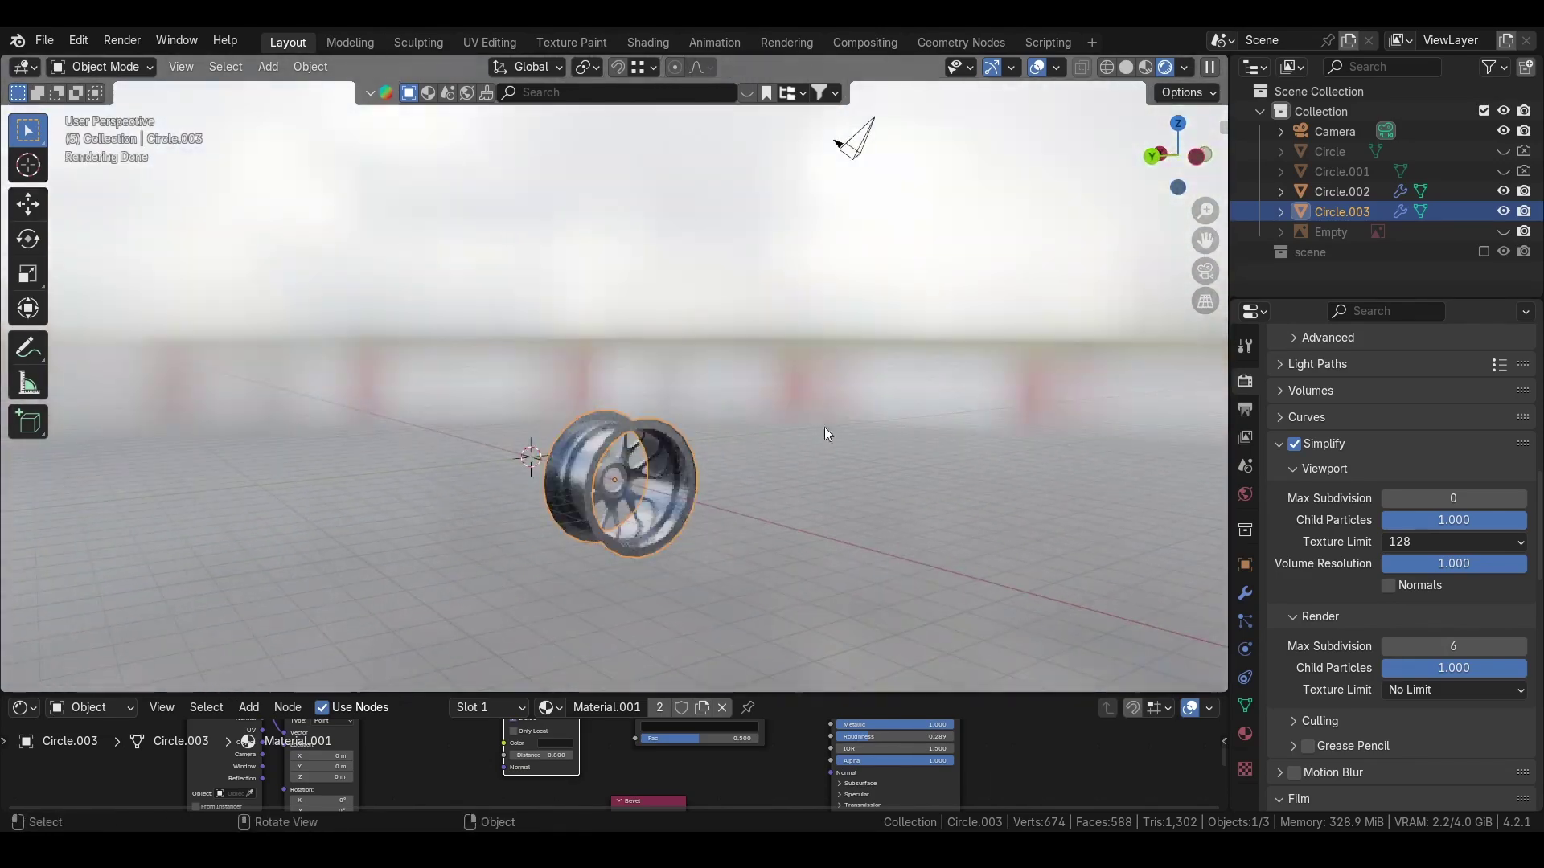
Set the Simplify viewport Texture Limit to 512 and inspect the rim against the background
click(1468, 543)
click(1449, 653)
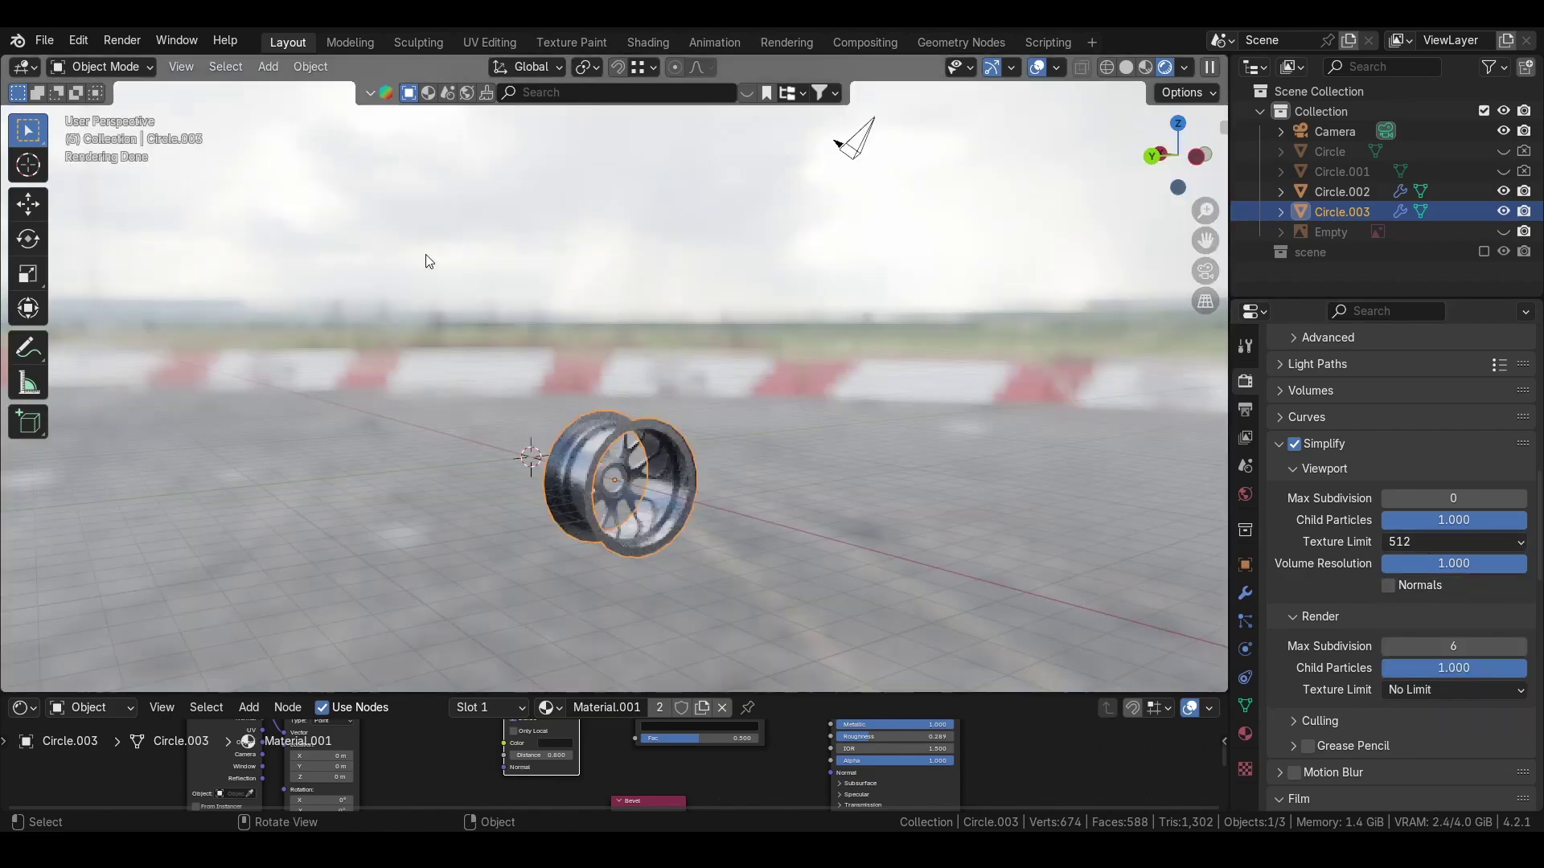
middle_drag(427, 255, 621, 402)
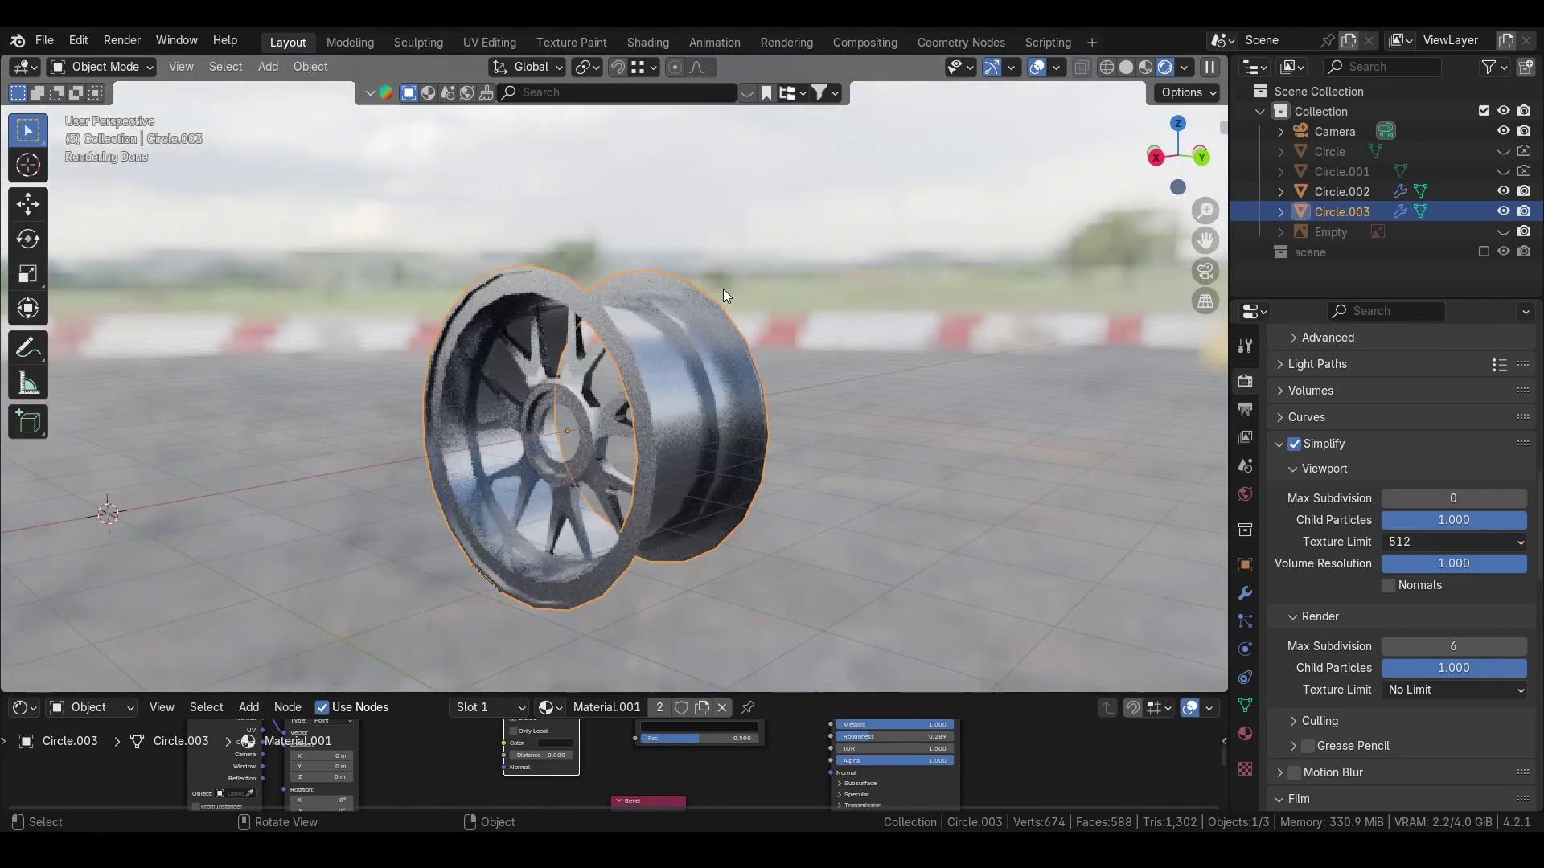
middle_drag(620, 415, 535, 427)
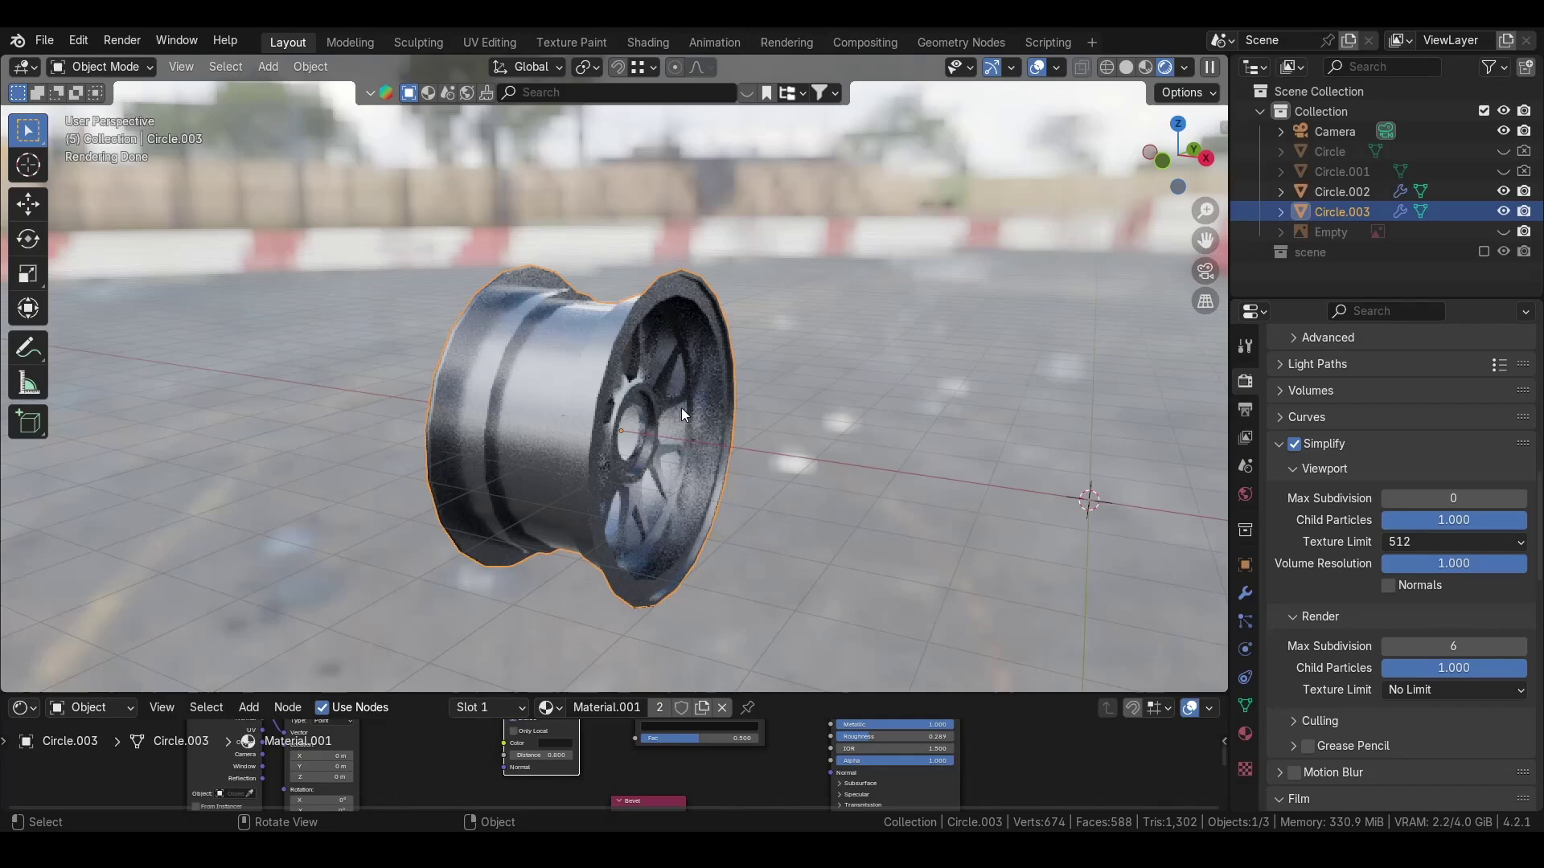
Draw a small render region beside the rim, clear it, and orbit around the rim
key(ctrl+b)
drag(888, 217, 996, 437)
click(1228, 125)
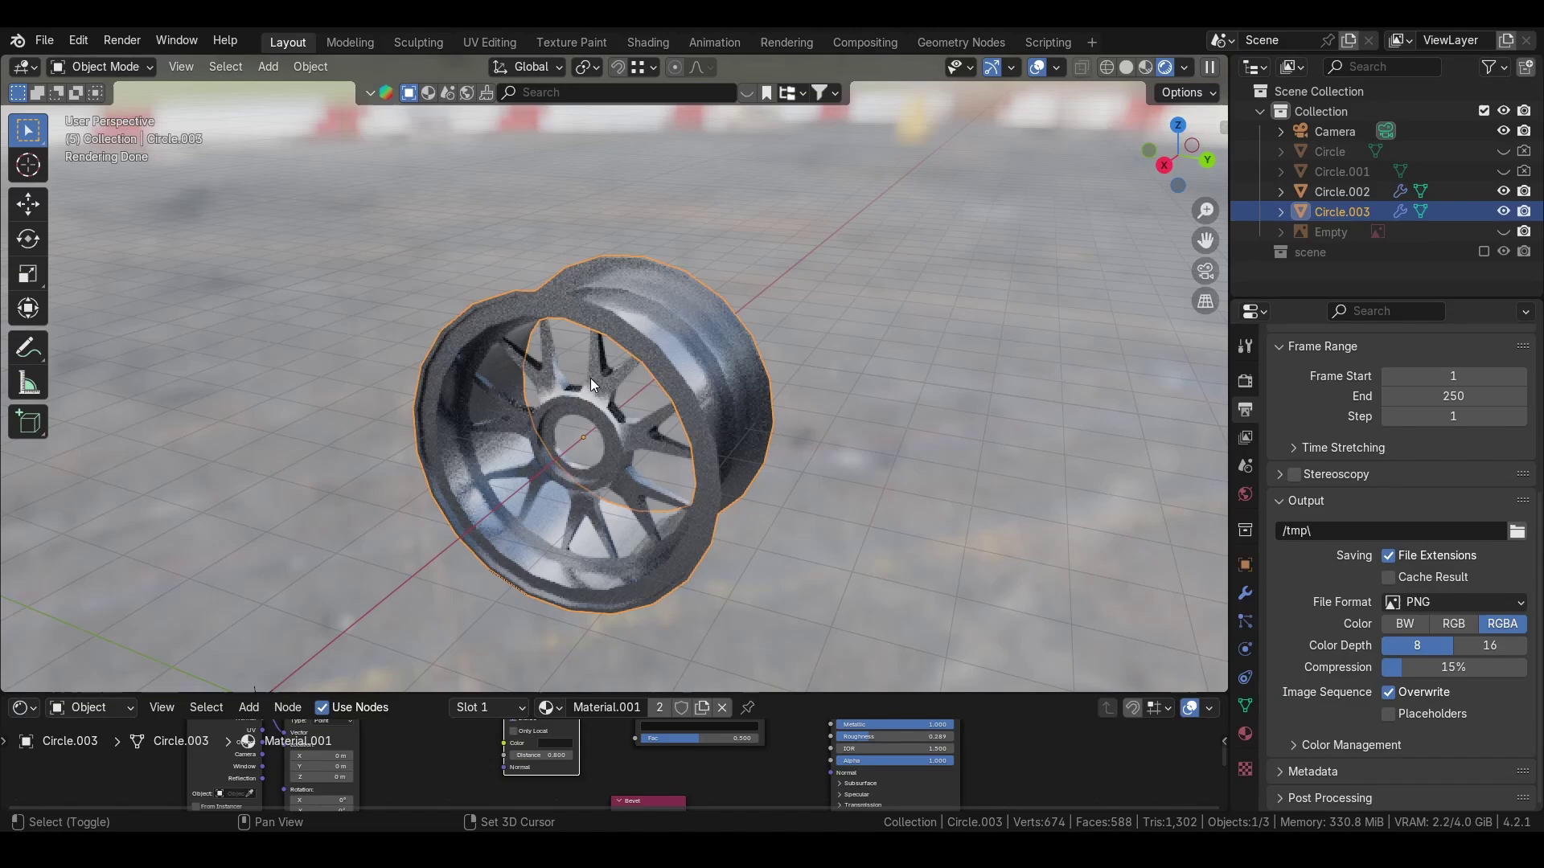
mouse_move(590, 377)
middle_down()
mouse_move(596, 415)
mouse_move(750, 395)
mouse_move(603, 394)
middle_up()
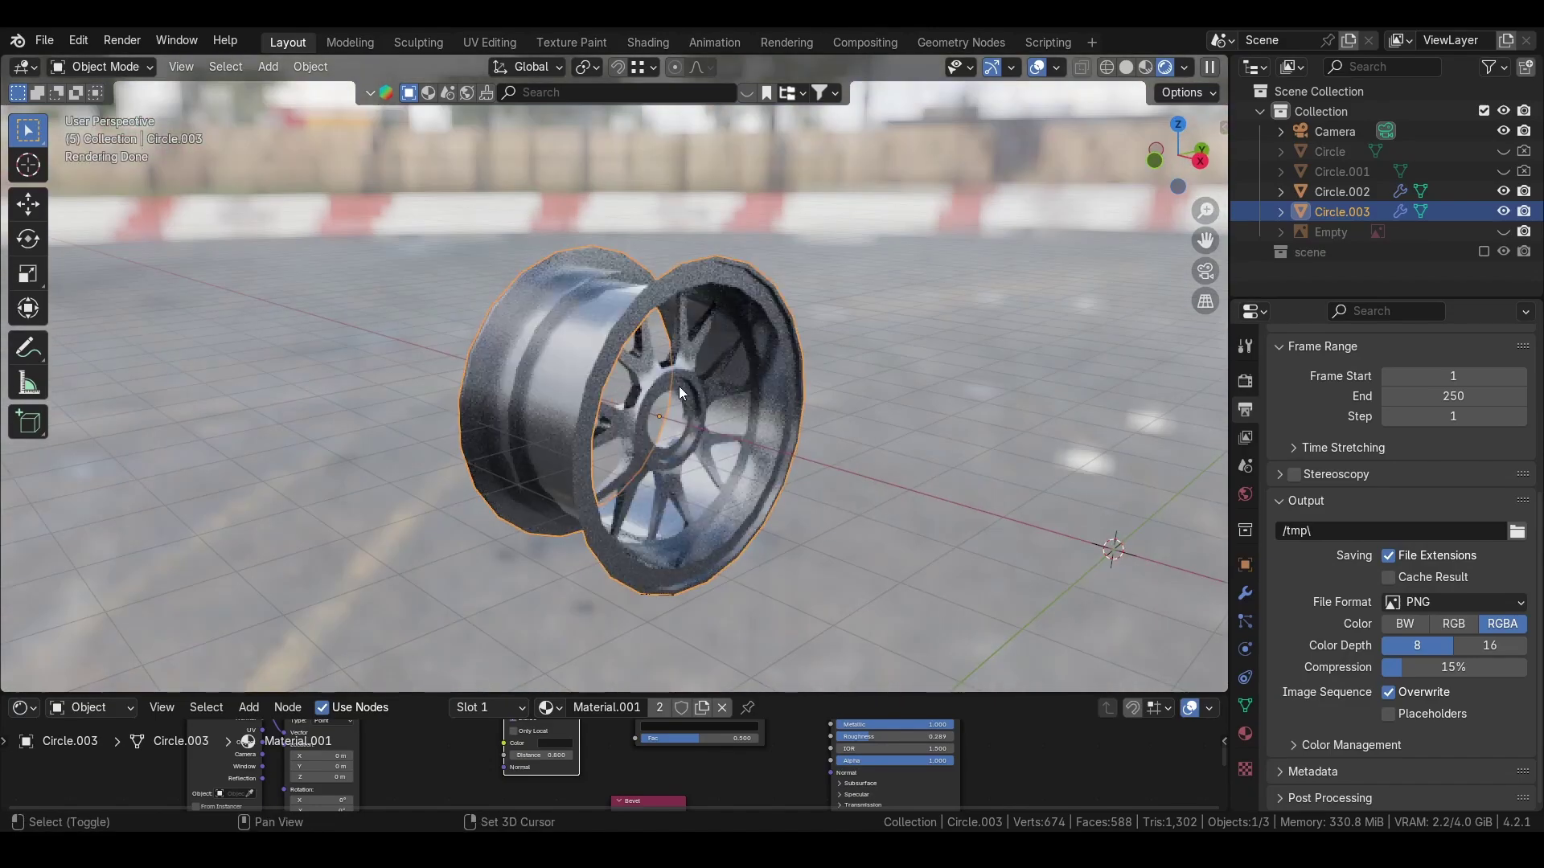